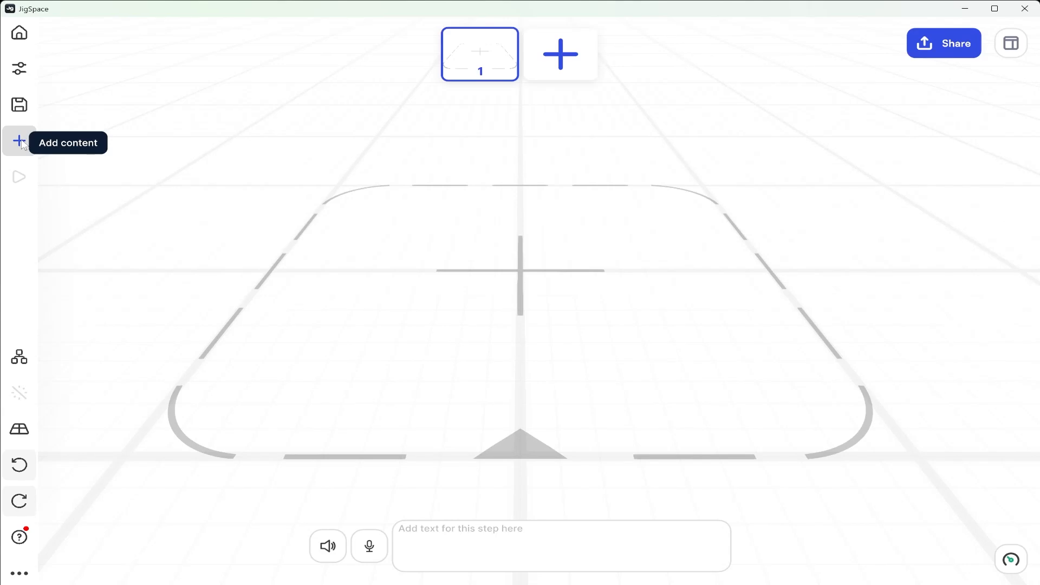
Import the robot arm CAD file into the empty scene
{"action": "left_click", "coordinate": [21, 143]}
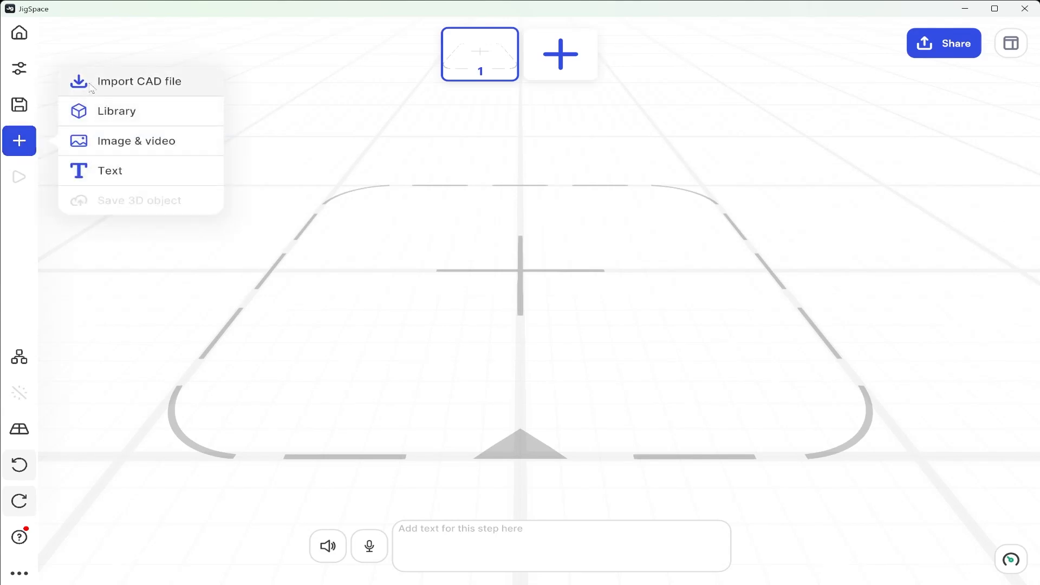
{"action": "left_click", "coordinate": [179, 83]}
{"action": "left_click", "coordinate": [165, 144]}
{"action": "left_click", "coordinate": [653, 472]}
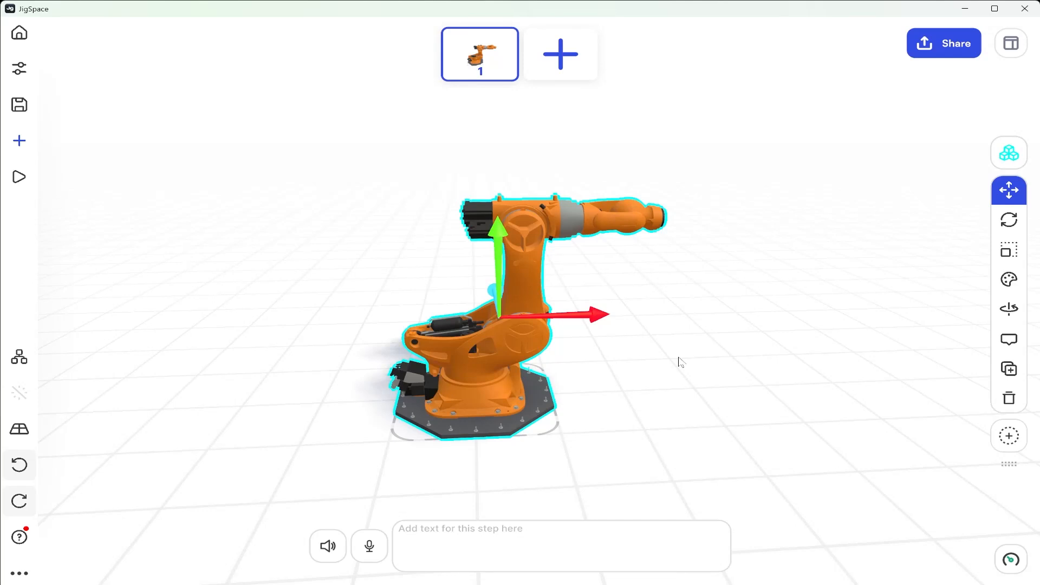
Examine the robot arm and the material presets available for all of its parts
{"action": "mouse_move", "coordinate": [680, 358]}
{"action": "left_mouse_down"}
{"action": "mouse_move", "coordinate": [718, 363]}
{"action": "mouse_move", "coordinate": [808, 334]}
{"action": "mouse_move", "coordinate": [694, 367]}
{"action": "mouse_move", "coordinate": [666, 358]}
{"action": "left_mouse_up"}
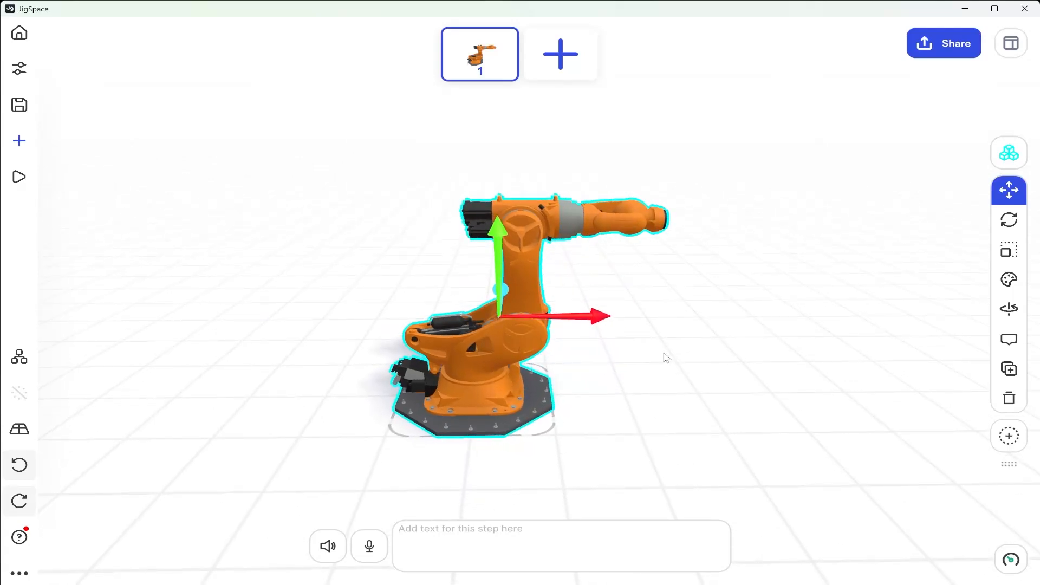
{"action": "mouse_move", "coordinate": [623, 325]}
{"action": "left_mouse_down"}
{"action": "mouse_move", "coordinate": [611, 329]}
{"action": "mouse_move", "coordinate": [664, 344]}
{"action": "mouse_move", "coordinate": [697, 315]}
{"action": "mouse_move", "coordinate": [634, 344]}
{"action": "mouse_move", "coordinate": [627, 332]}
{"action": "left_mouse_up"}
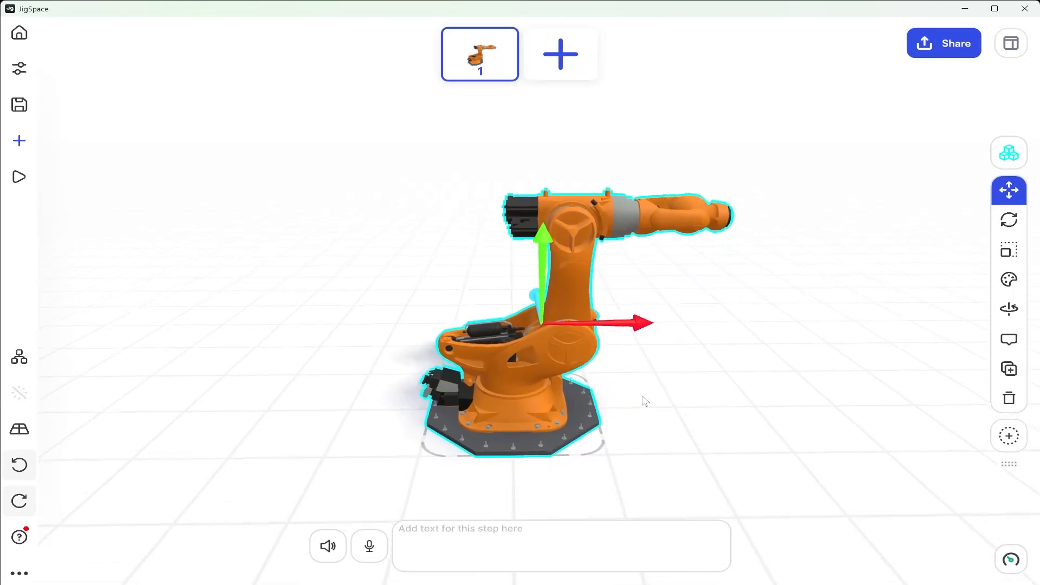
{"action": "scroll", "coordinate": [645, 401], "scroll_direction": "up", "scroll_amount": 2}
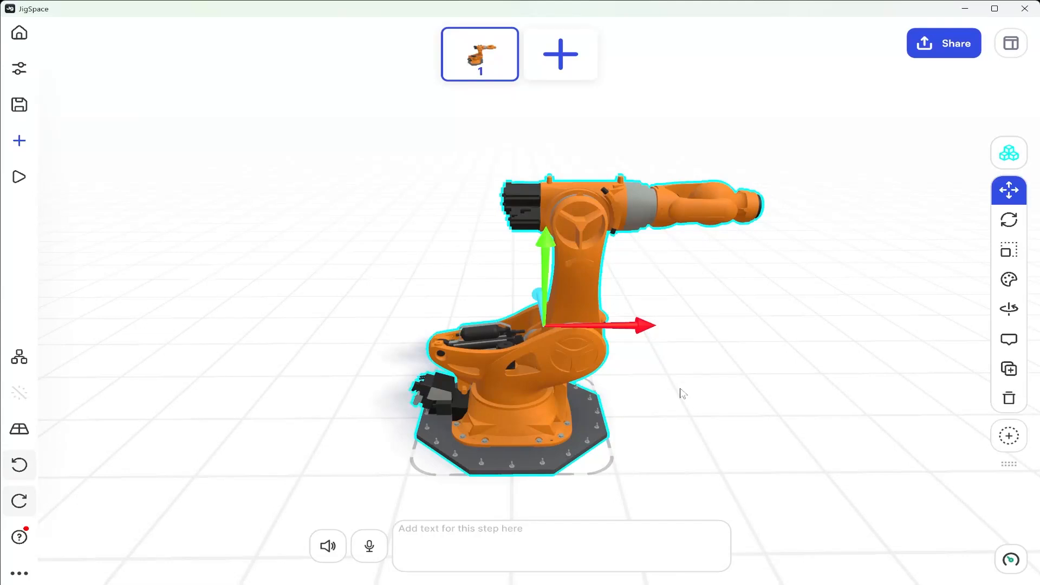
{"action": "scroll", "coordinate": [682, 394], "scroll_direction": "up", "scroll_amount": 3}
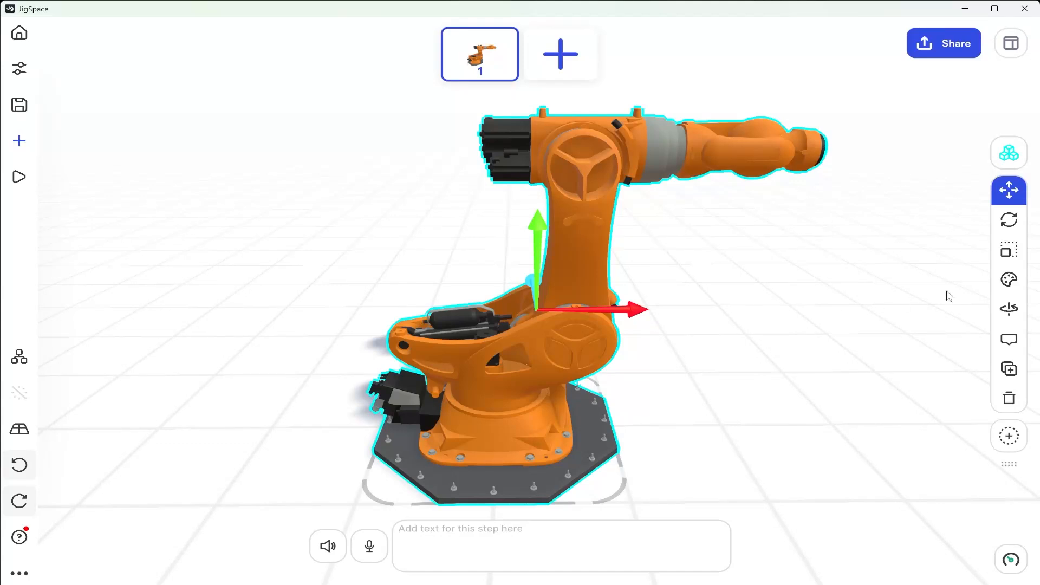
{"action": "left_click", "coordinate": [1011, 280]}
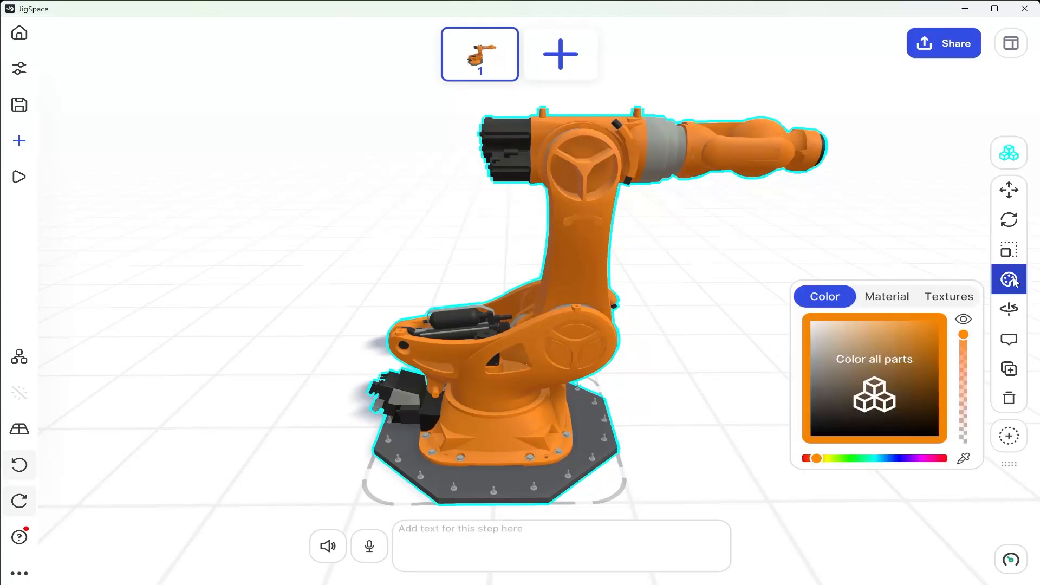
{"action": "left_click", "coordinate": [879, 303]}
{"action": "scroll", "coordinate": [943, 351], "scroll_direction": "down", "scroll_amount": 2}
{"action": "scroll", "coordinate": [943, 352], "scroll_direction": "down", "scroll_amount": 4}
{"action": "scroll", "coordinate": [941, 374], "scroll_direction": "up", "scroll_amount": 5}
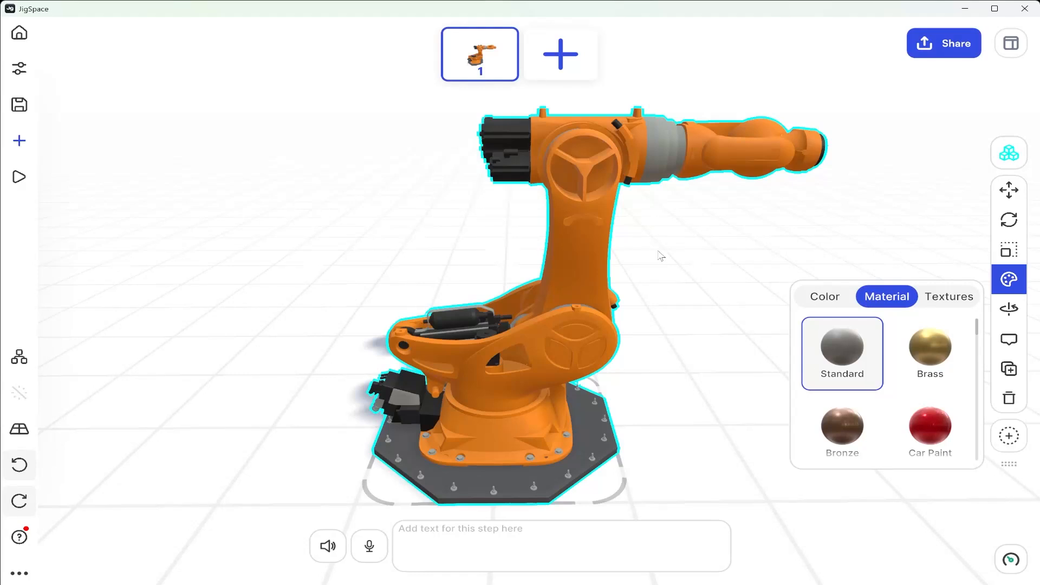
Set the whole robot arm's material roughness to 1 and metalness to 1.5 in its object properties
{"action": "left_click", "coordinate": [1012, 54]}
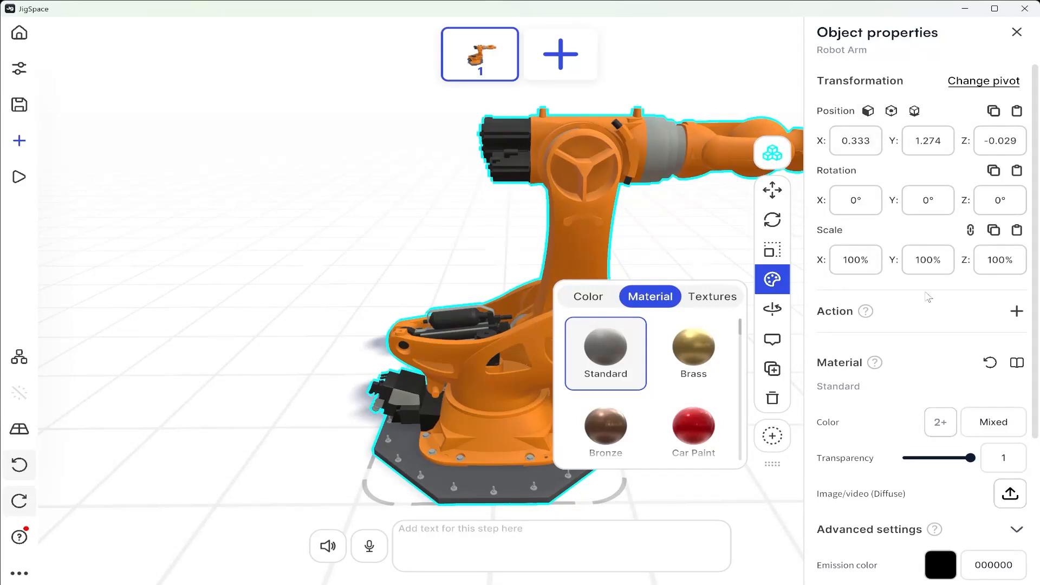
{"action": "left_click_drag", "start_coordinate": [1037, 289], "coordinate": [1033, 455]}
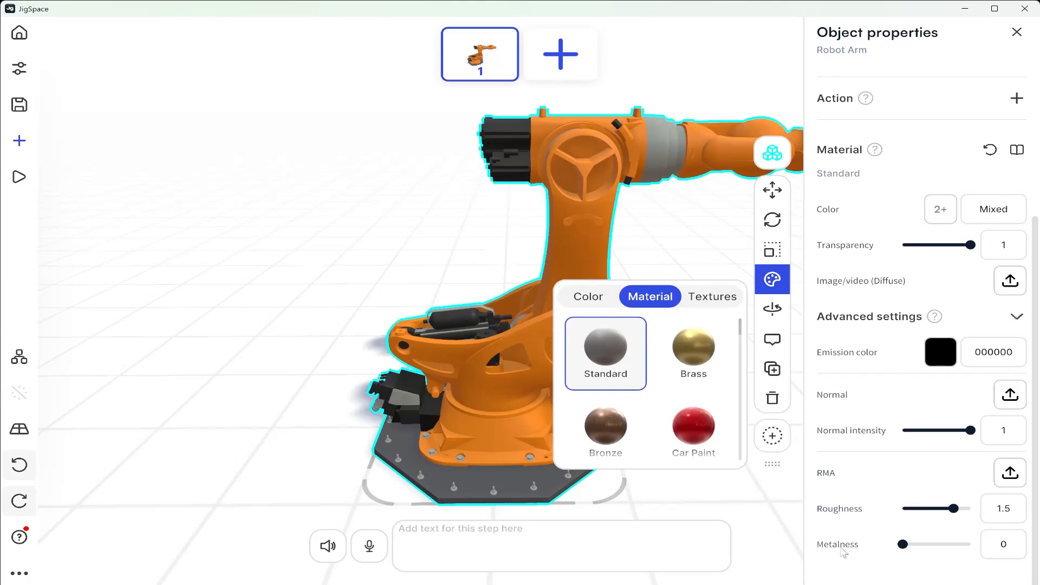
{"action": "middle_click_drag", "start_coordinate": [583, 225], "coordinate": [509, 217]}
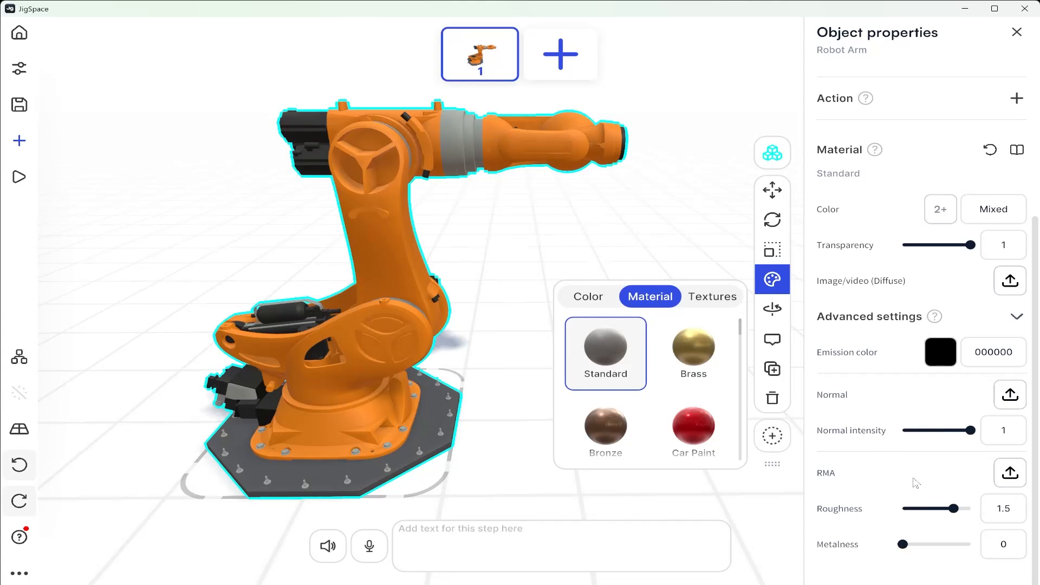
{"action": "left_click", "coordinate": [1009, 519]}
{"action": "type", "text": "1"}
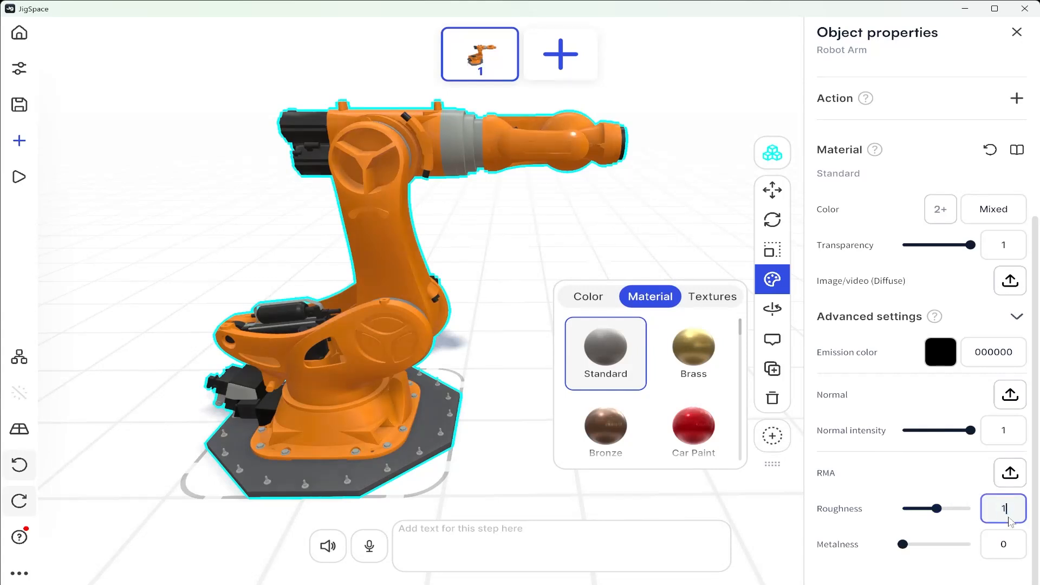
{"action": "left_click", "coordinate": [1011, 546]}
{"action": "type", "text": "1.5"}
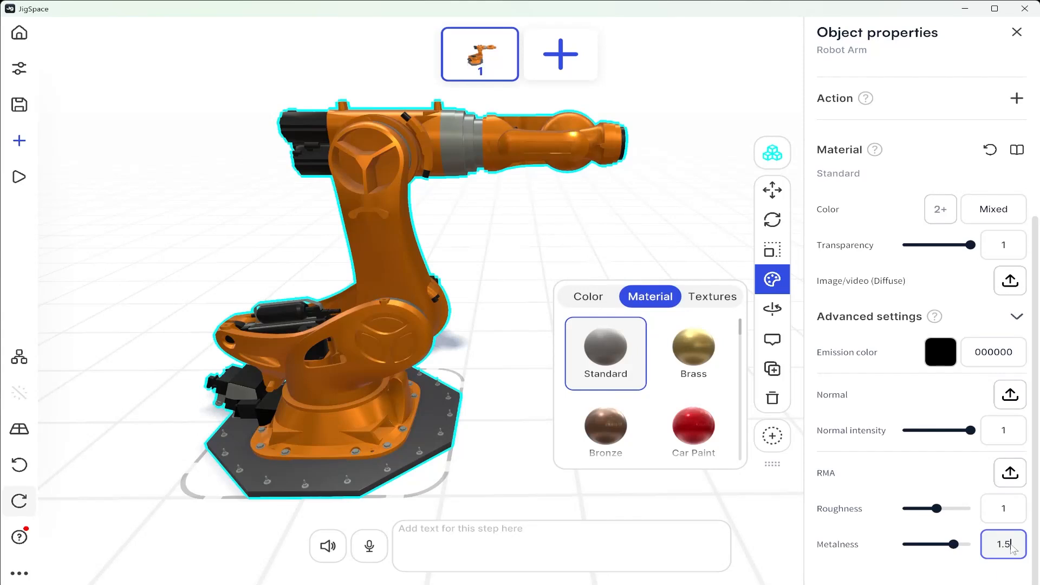
{"action": "left_click_drag", "start_coordinate": [447, 173], "coordinate": [513, 187]}
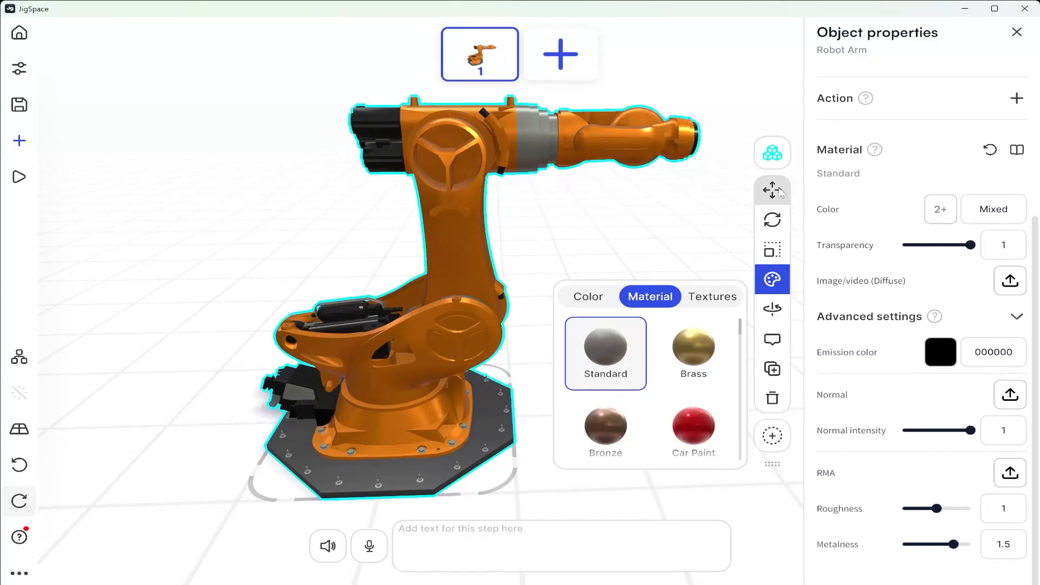
Switch to selecting individual parts and recolor the robot arm's orange body parts, including the base housing, to white (FFFFFF)
{"action": "left_click", "coordinate": [775, 154]}
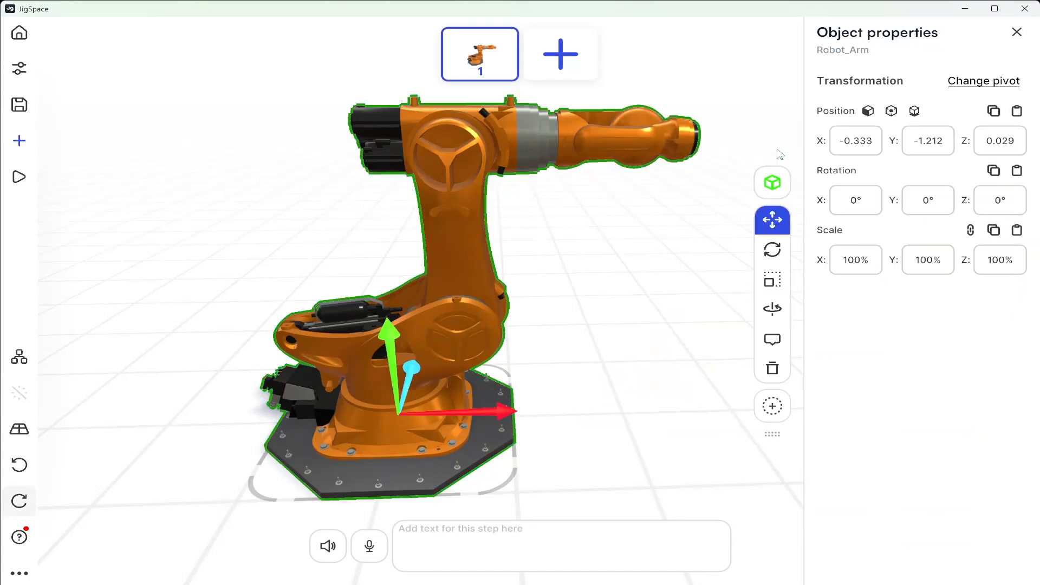
{"action": "left_click", "coordinate": [641, 153]}
{"action": "left_click", "coordinate": [447, 165]}
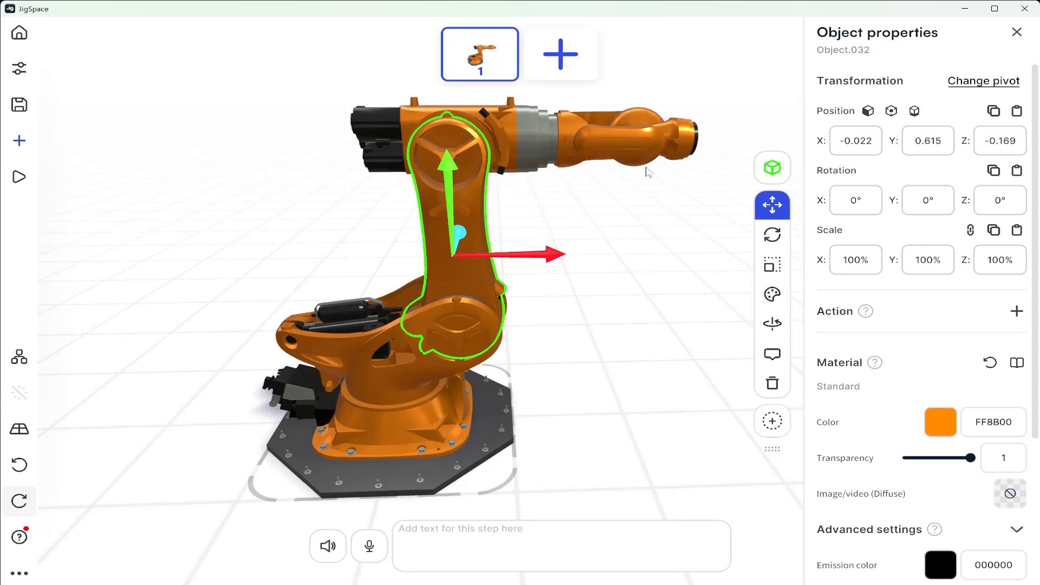
{"action": "left_click", "coordinate": [650, 144], "text": "shift"}
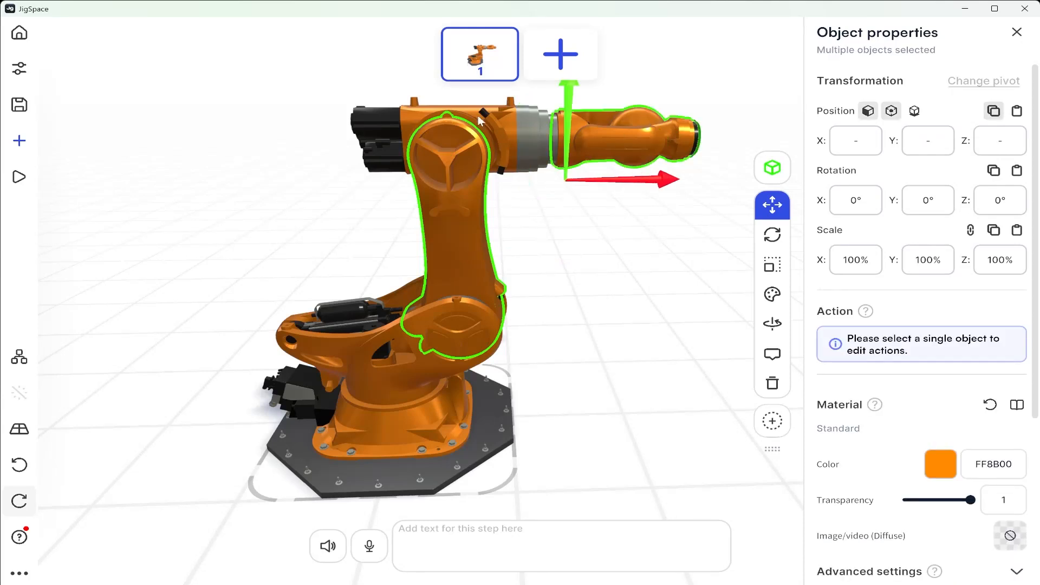
{"action": "left_click", "coordinate": [454, 330], "text": "shift"}
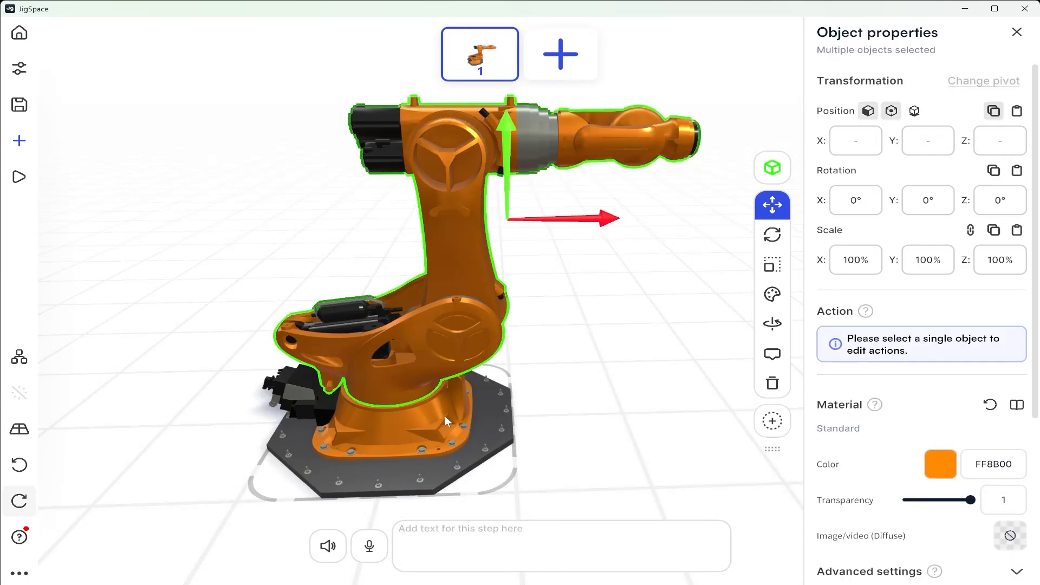
{"action": "left_click", "coordinate": [413, 418], "text": "shift"}
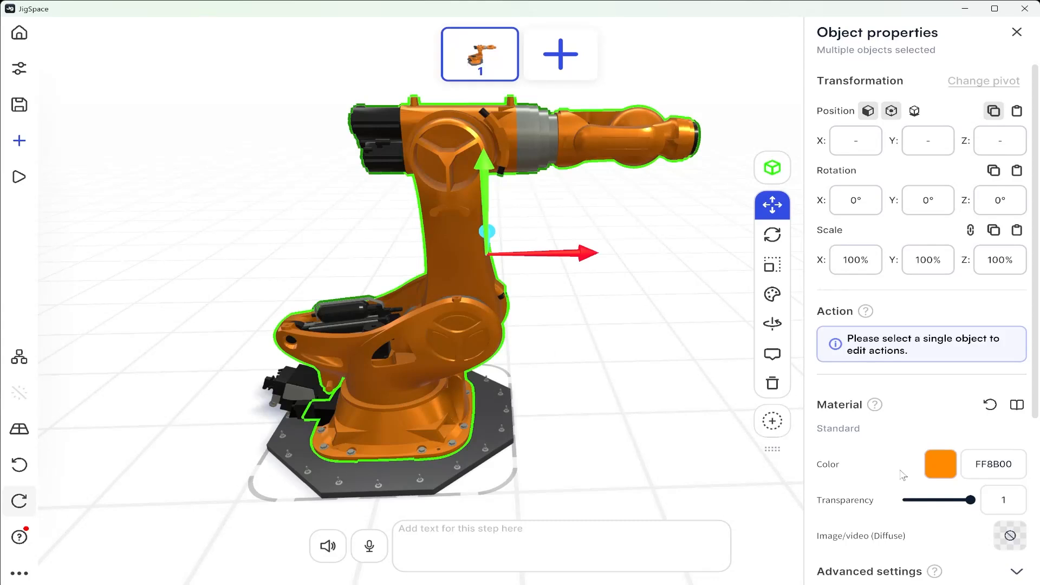
{"action": "left_click", "coordinate": [947, 467]}
{"action": "left_click_drag", "start_coordinate": [634, 333], "coordinate": [545, 283]}
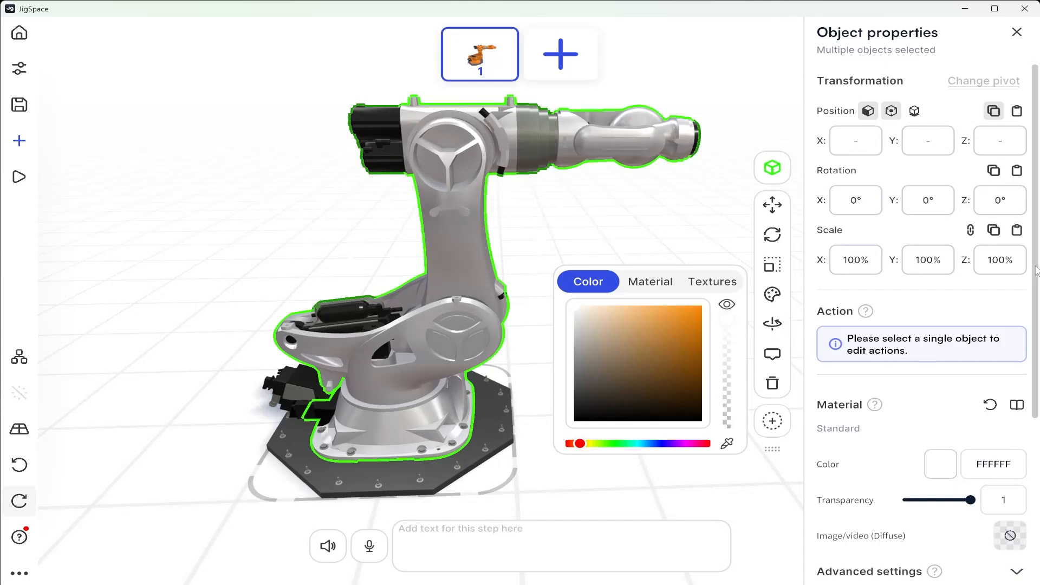
Set the metalness and roughness of the selected white body parts both to 1.2
{"action": "scroll", "coordinate": [1037, 324], "scroll_direction": "down", "scroll_amount": 2}
{"action": "scroll", "coordinate": [1036, 323], "scroll_direction": "down", "scroll_amount": 5}
{"action": "left_click", "coordinate": [993, 549]}
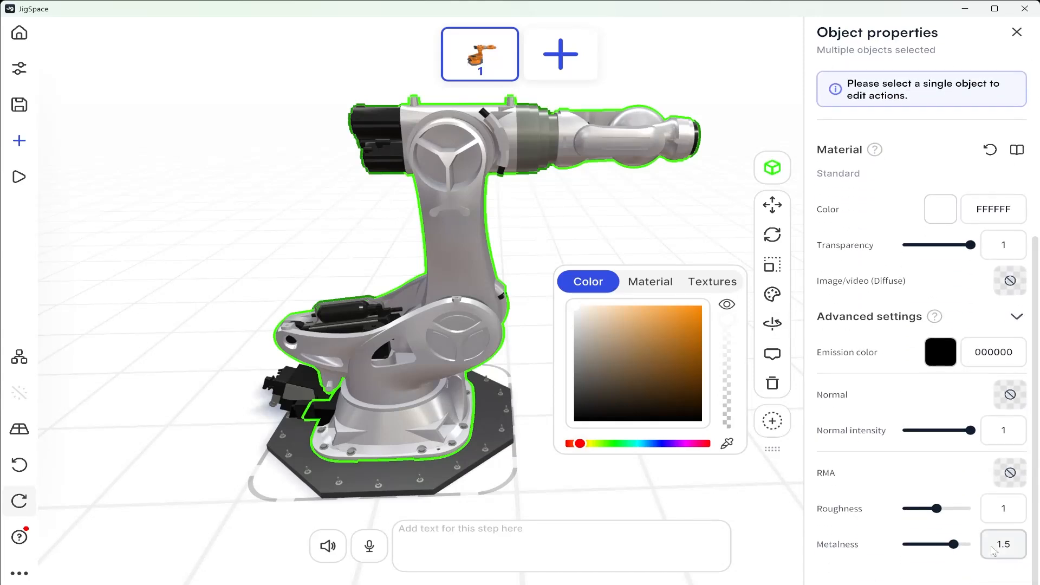
{"action": "type", "text": "1.2"}
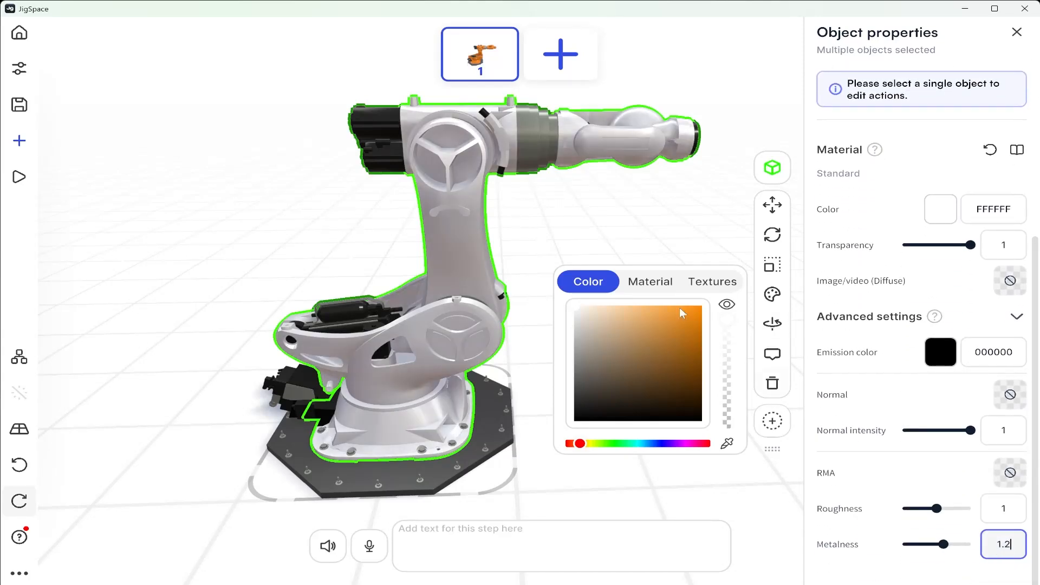
{"action": "left_click_drag", "start_coordinate": [652, 193], "coordinate": [599, 204]}
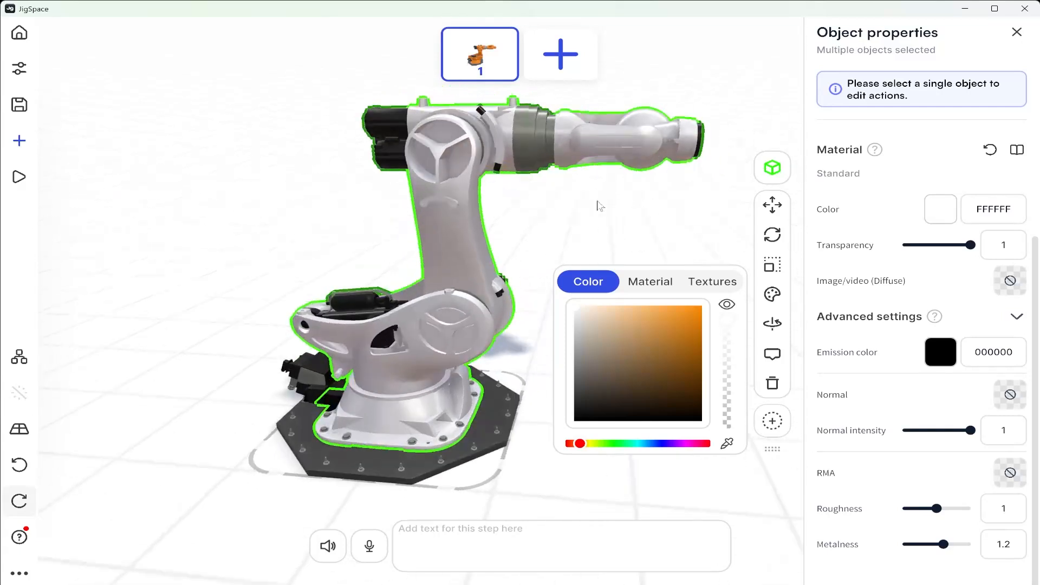
{"action": "left_click", "coordinate": [1012, 513]}
{"action": "type", "text": "1.2"}
{"action": "left_click_drag", "start_coordinate": [467, 243], "coordinate": [562, 214]}
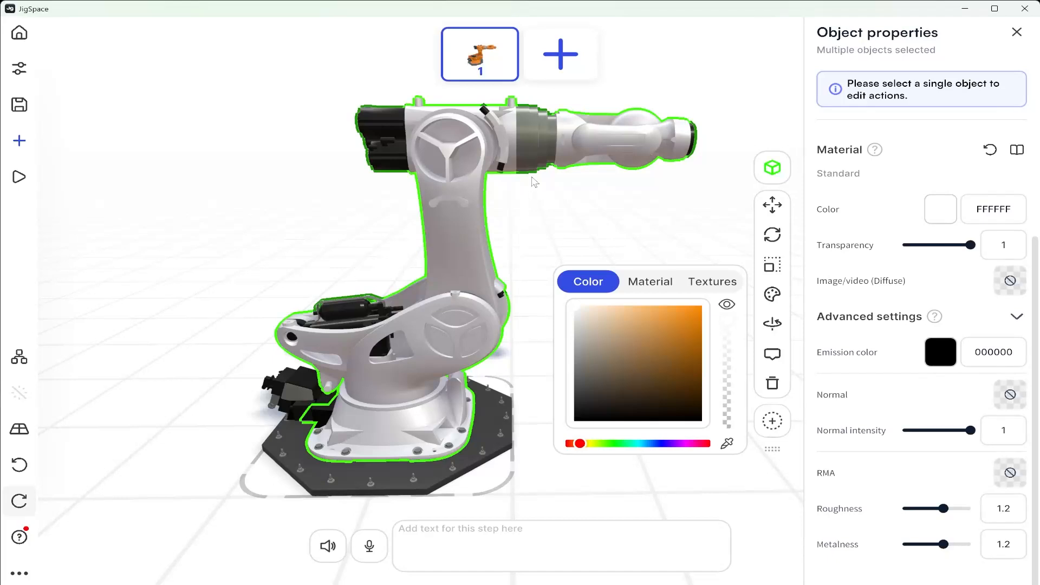
Apply the Chrome material to the gray collar between the upper arm and the wrist
{"action": "left_click", "coordinate": [533, 154]}
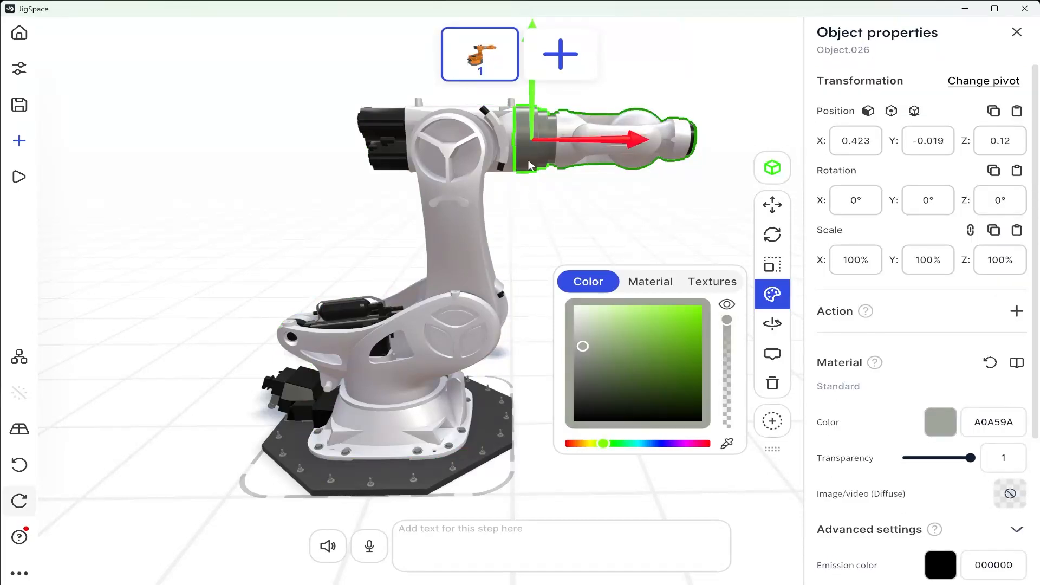
{"action": "left_click", "coordinate": [652, 281]}
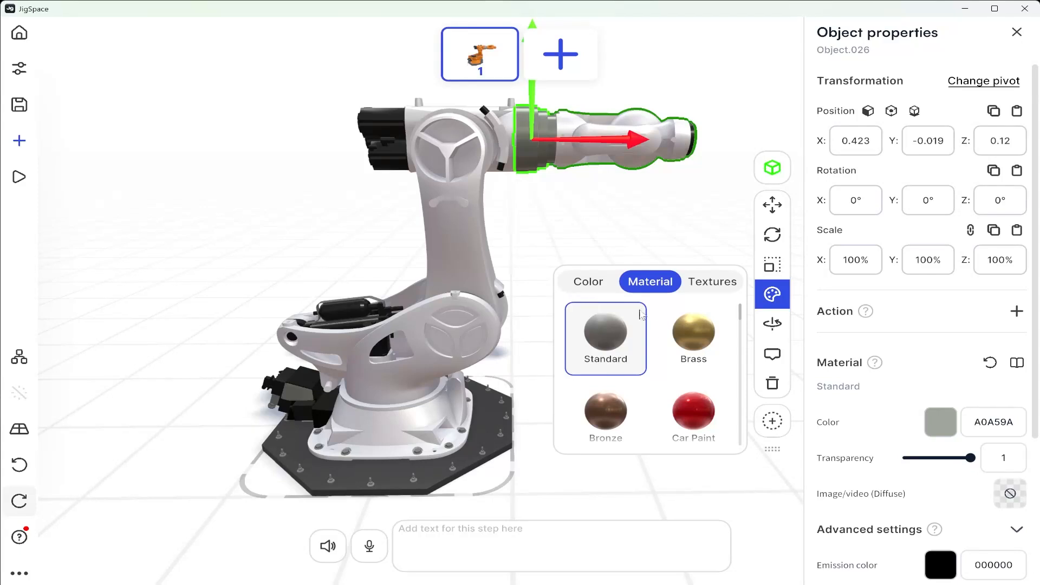
{"action": "left_click", "coordinate": [693, 333]}
{"action": "left_click", "coordinate": [698, 399]}
{"action": "left_click", "coordinate": [633, 386]}
{"action": "scroll", "coordinate": [633, 386], "scroll_direction": "down", "scroll_amount": 5}
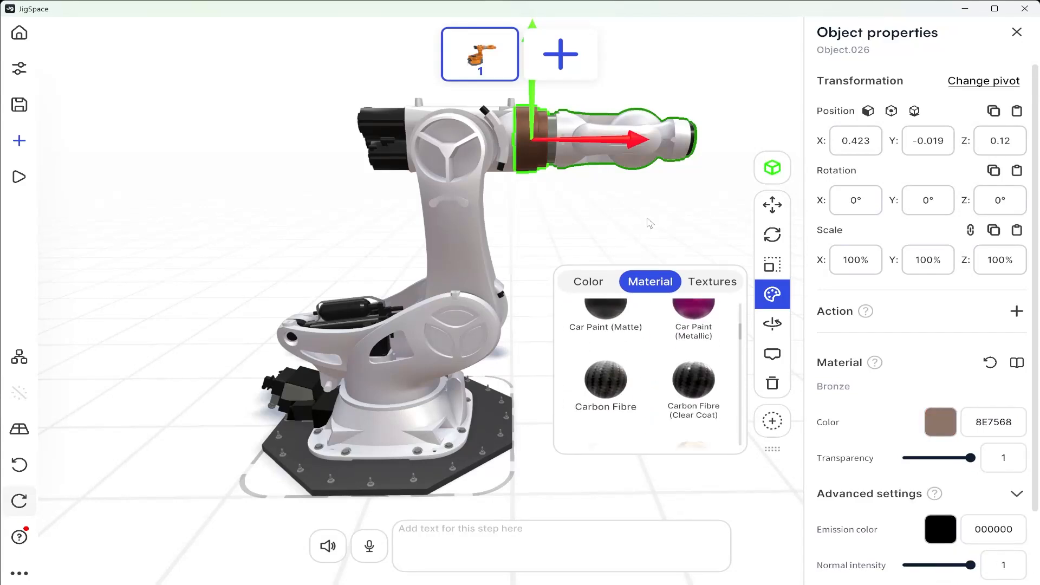
{"action": "left_click", "coordinate": [605, 345]}
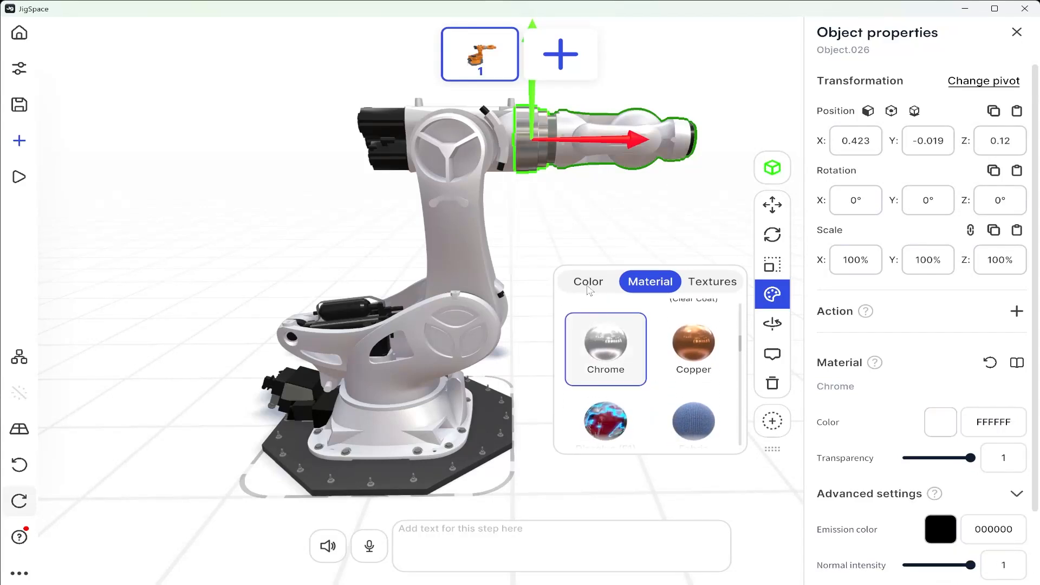
Darken the chrome collar's color to light gray E0E0E0, deselect it and close the object properties
{"action": "left_click", "coordinate": [581, 285]}
{"action": "left_click_drag", "start_coordinate": [577, 314], "coordinate": [569, 321]}
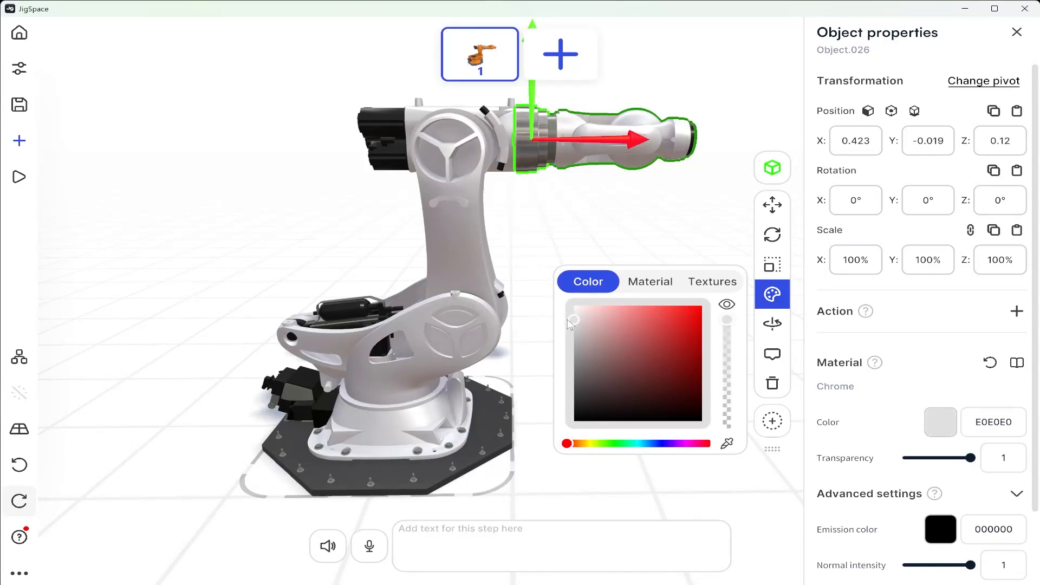
{"action": "left_click", "coordinate": [586, 240]}
{"action": "left_click_drag", "start_coordinate": [623, 221], "coordinate": [682, 246]}
{"action": "middle_click_drag", "start_coordinate": [489, 324], "coordinate": [508, 321]}
{"action": "scroll", "coordinate": [508, 320], "scroll_direction": "down", "scroll_amount": 3}
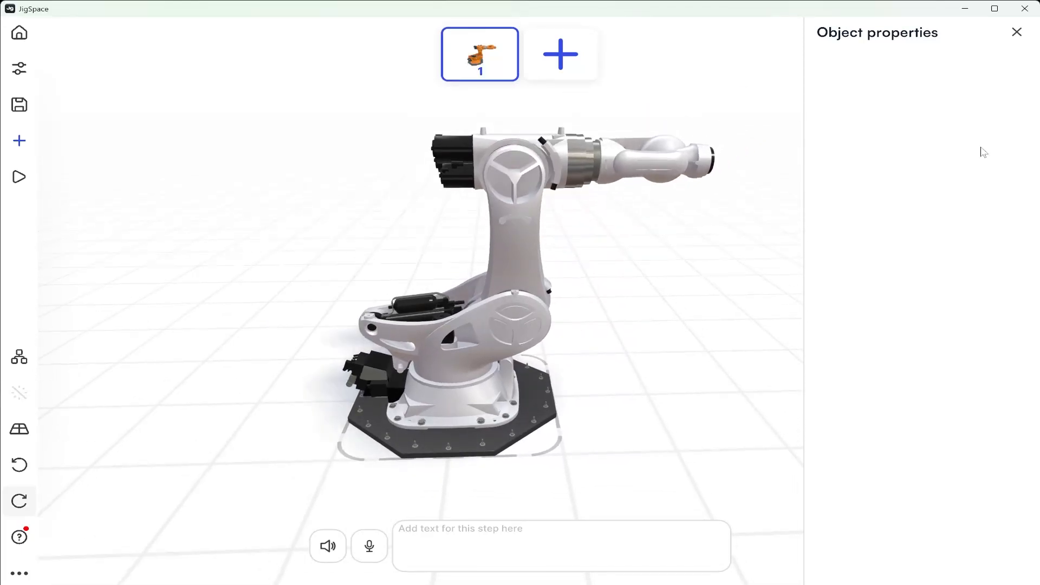
{"action": "left_click", "coordinate": [1018, 31]}
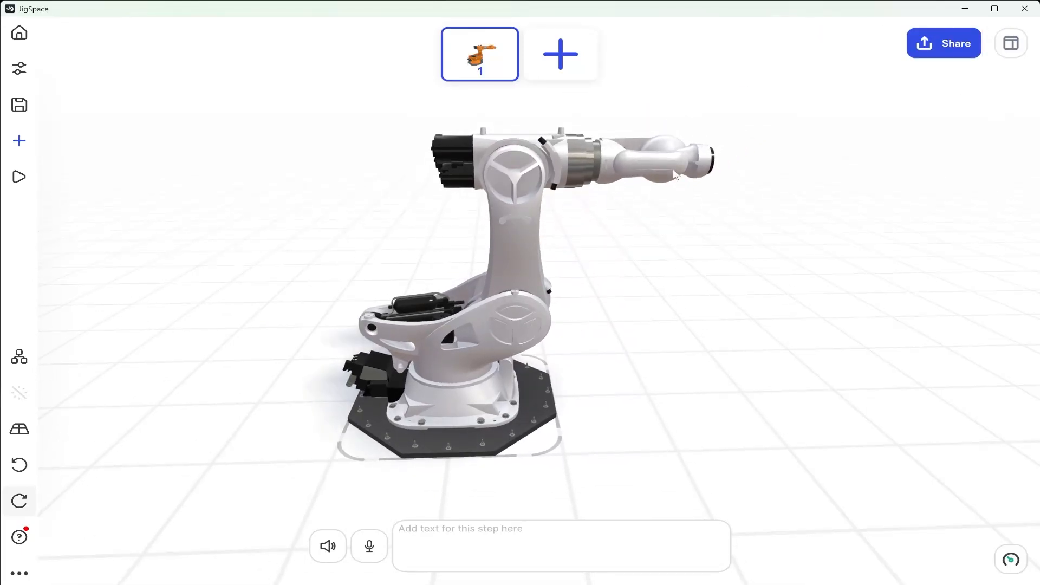
Display the object hierarchy and expand the Robot Arm tree down to the child parts of Object.018
{"action": "left_click_drag", "start_coordinate": [599, 216], "coordinate": [595, 237]}
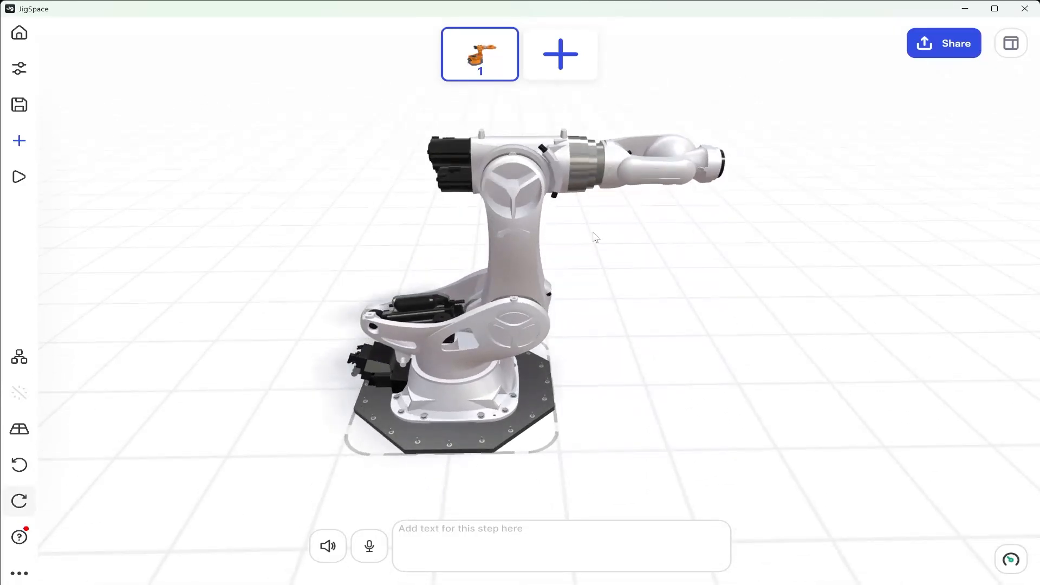
{"action": "middle_click_drag", "start_coordinate": [527, 182], "coordinate": [545, 203]}
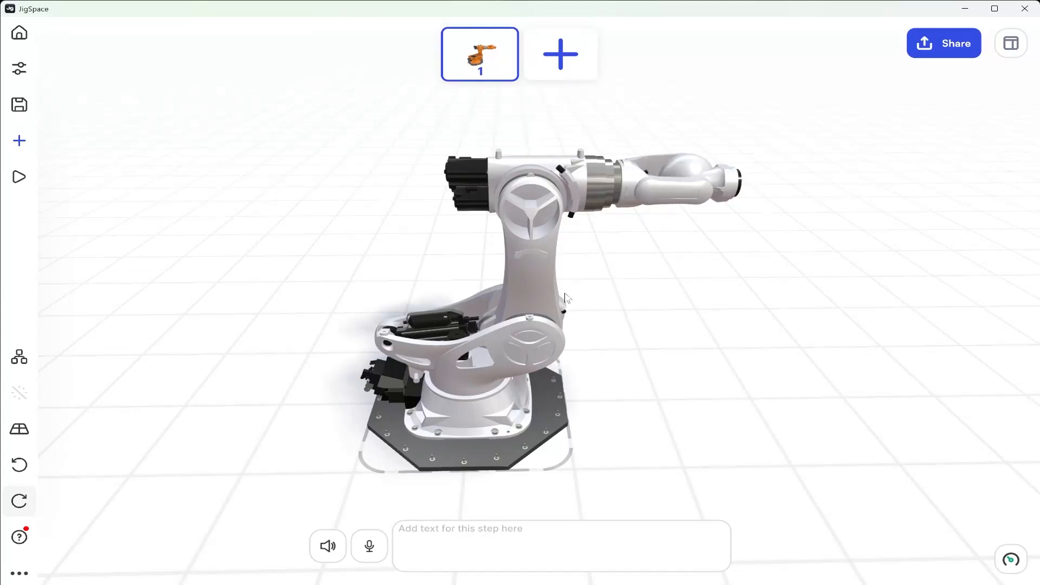
{"action": "scroll", "coordinate": [570, 294], "scroll_direction": "up", "scroll_amount": 2}
{"action": "left_click_drag", "start_coordinate": [599, 272], "coordinate": [515, 291]}
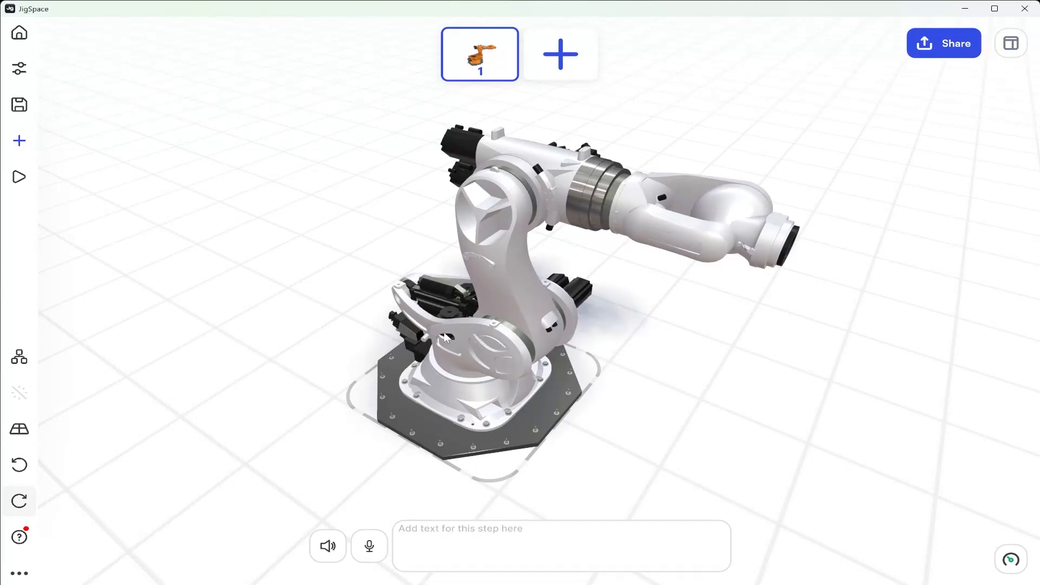
{"action": "left_click", "coordinate": [18, 367]}
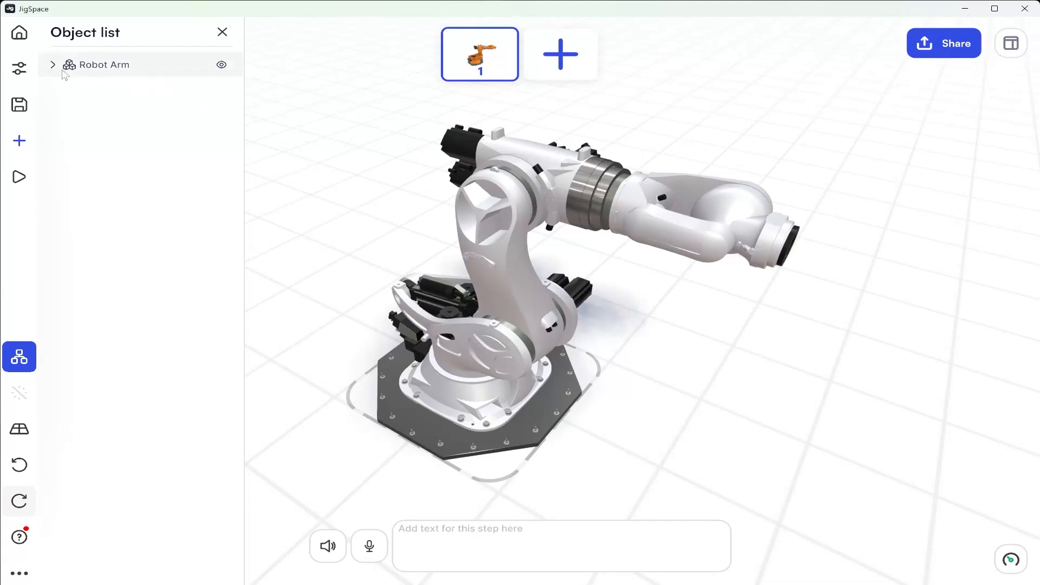
{"action": "left_click", "coordinate": [54, 65]}
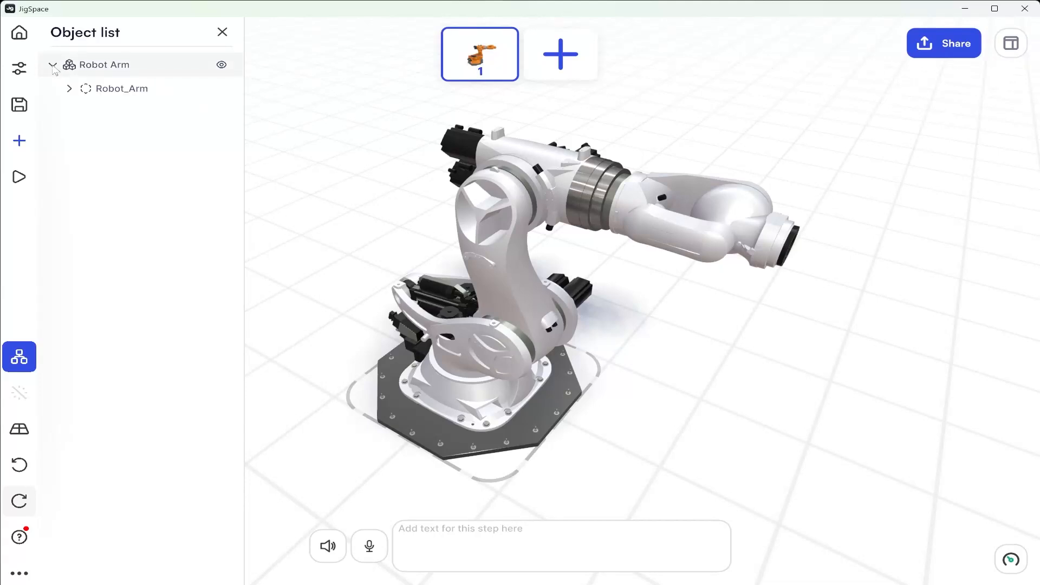
{"action": "left_click", "coordinate": [69, 88]}
{"action": "left_click", "coordinate": [85, 136]}
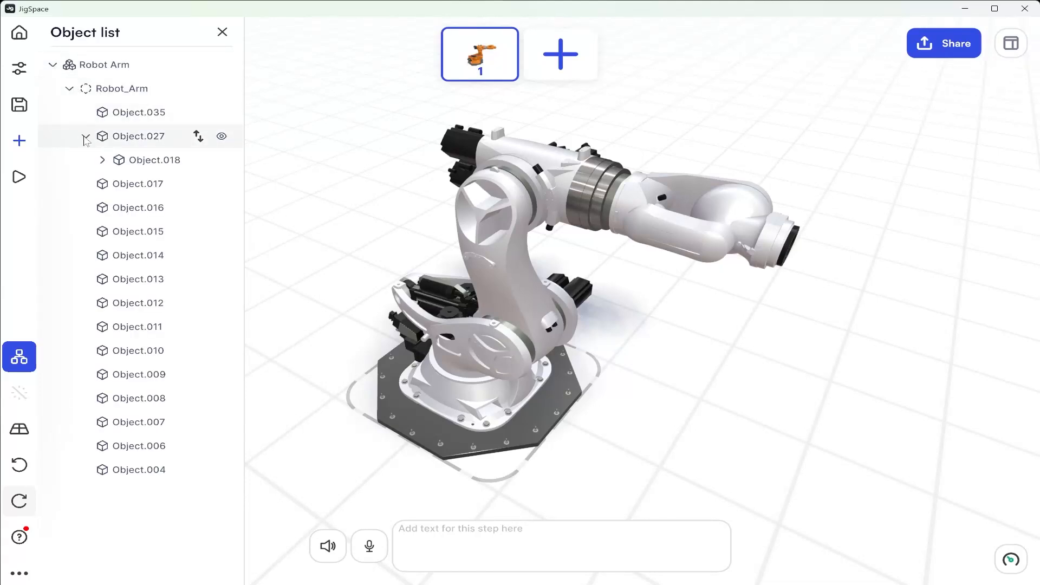
{"action": "left_click", "coordinate": [102, 161]}
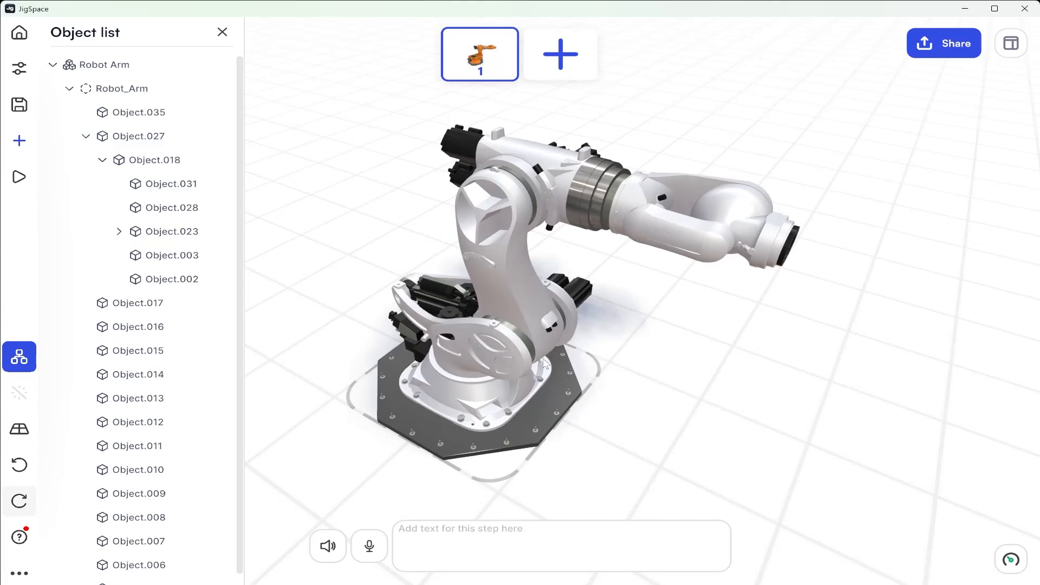
Select the lower arm link with everything attached to it and rotate it backward about its joint above the base
{"action": "left_click", "coordinate": [526, 348]}
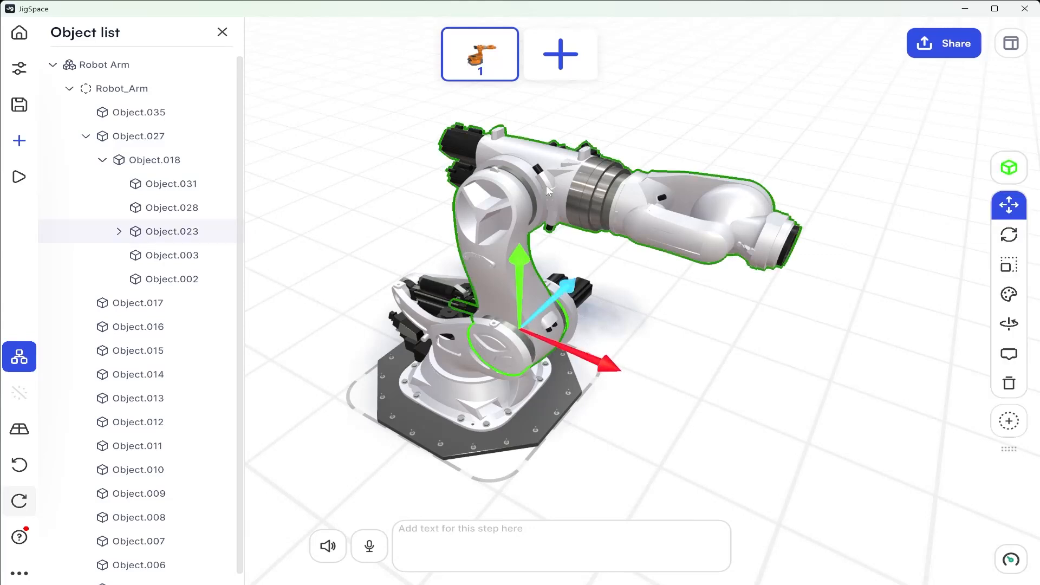
{"action": "left_click_drag", "start_coordinate": [605, 243], "coordinate": [666, 236]}
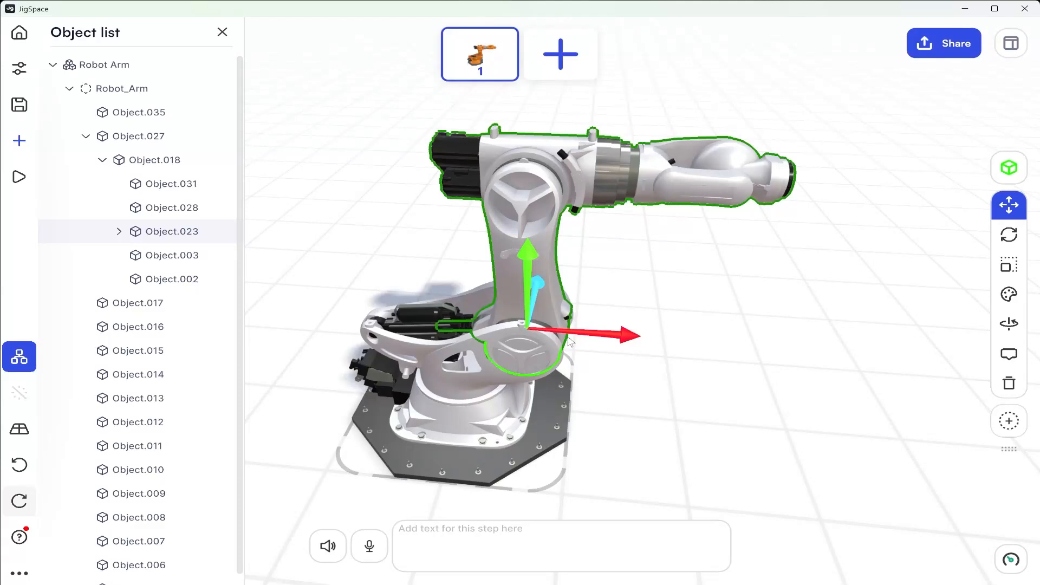
{"action": "left_click", "coordinate": [222, 33]}
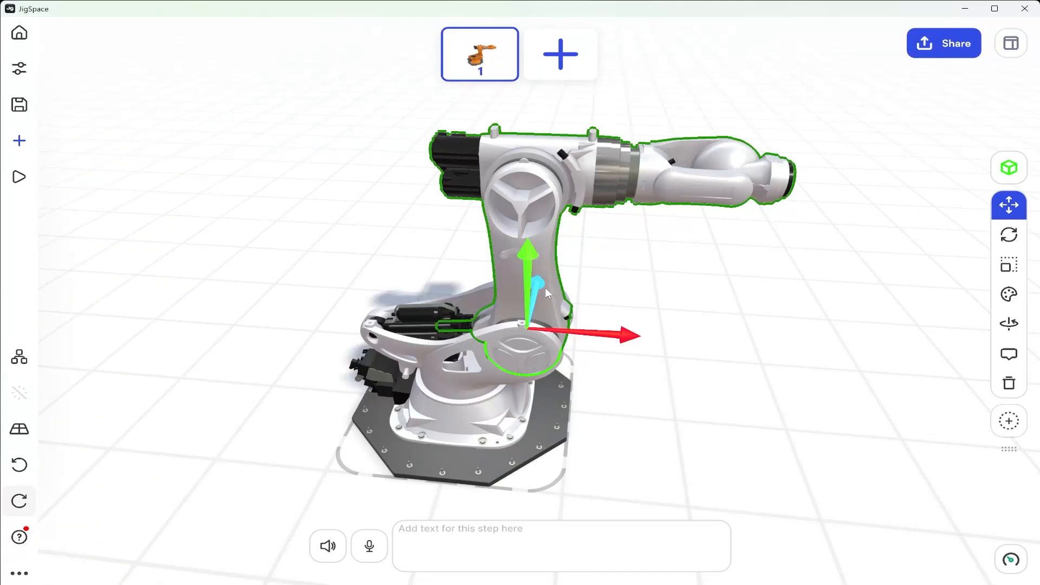
{"action": "left_click", "coordinate": [1010, 234]}
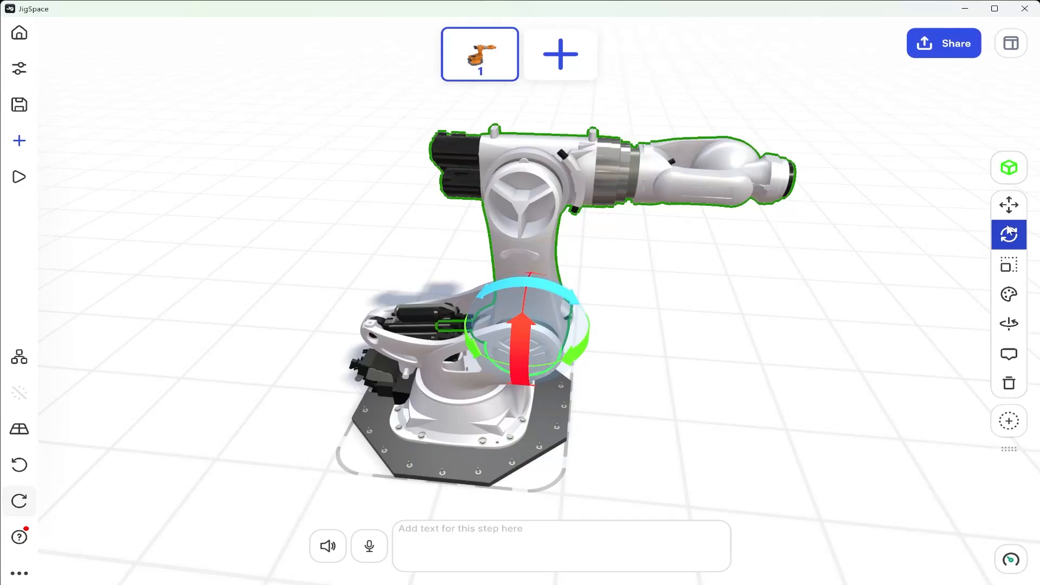
{"action": "left_click_drag", "start_coordinate": [562, 296], "coordinate": [512, 292]}
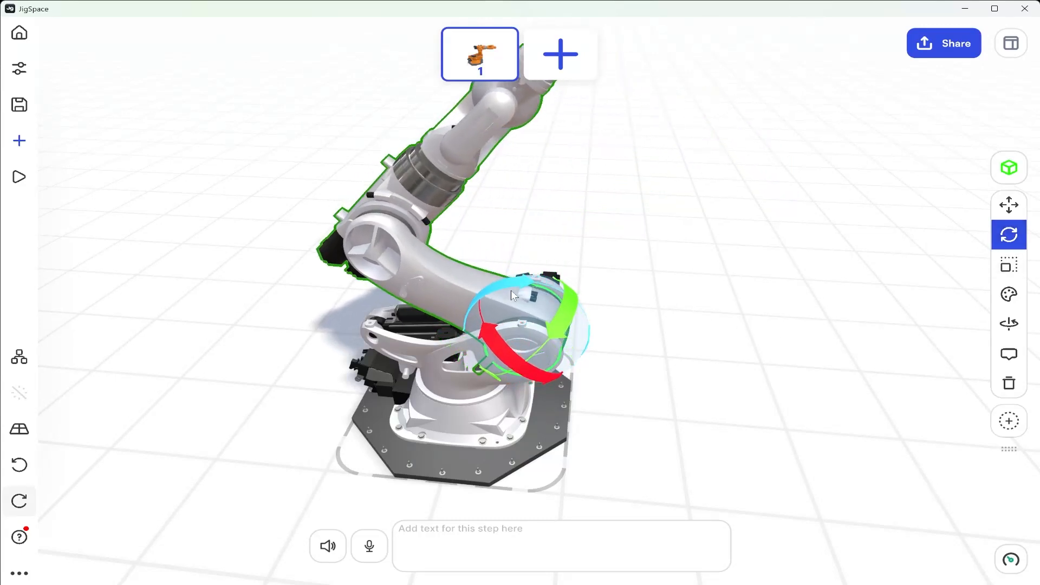
Rotate the upper arm back to horizontal and bend the wrist so that its end points straight down
{"action": "left_click", "coordinate": [402, 220]}
{"action": "left_click_drag", "start_coordinate": [356, 190], "coordinate": [404, 193]}
{"action": "left_click", "coordinate": [586, 201]}
{"action": "left_click_drag", "start_coordinate": [572, 177], "coordinate": [665, 205]}
{"action": "left_click", "coordinate": [699, 187]}
{"action": "left_click_drag", "start_coordinate": [752, 220], "coordinate": [495, 206]}
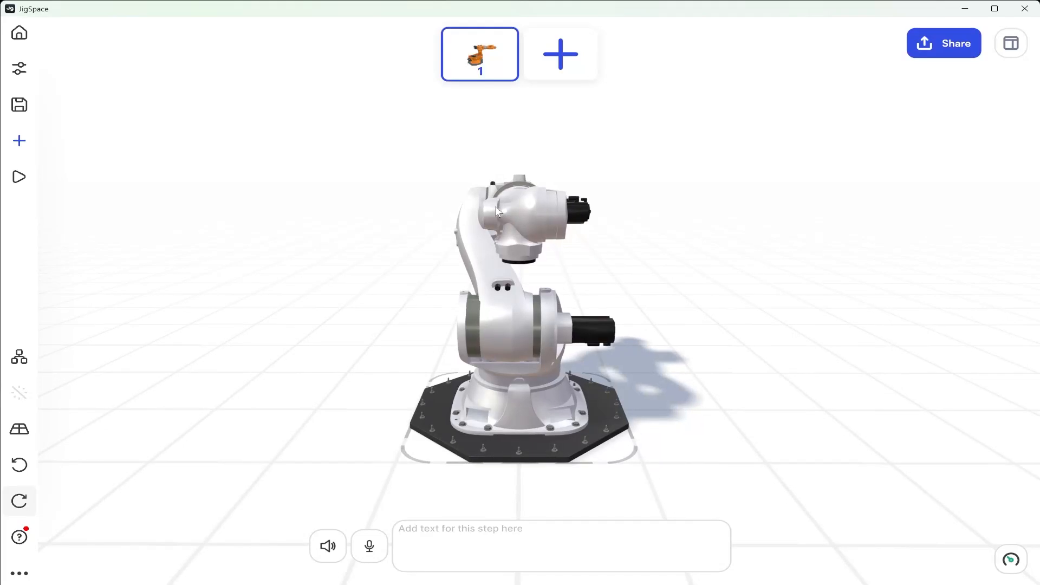
Switch from part selection to the whole robot arm, try moving it backward across the floor, and undo the move
{"action": "left_click_drag", "start_coordinate": [525, 294], "coordinate": [591, 431]}
{"action": "left_click", "coordinate": [561, 422]}
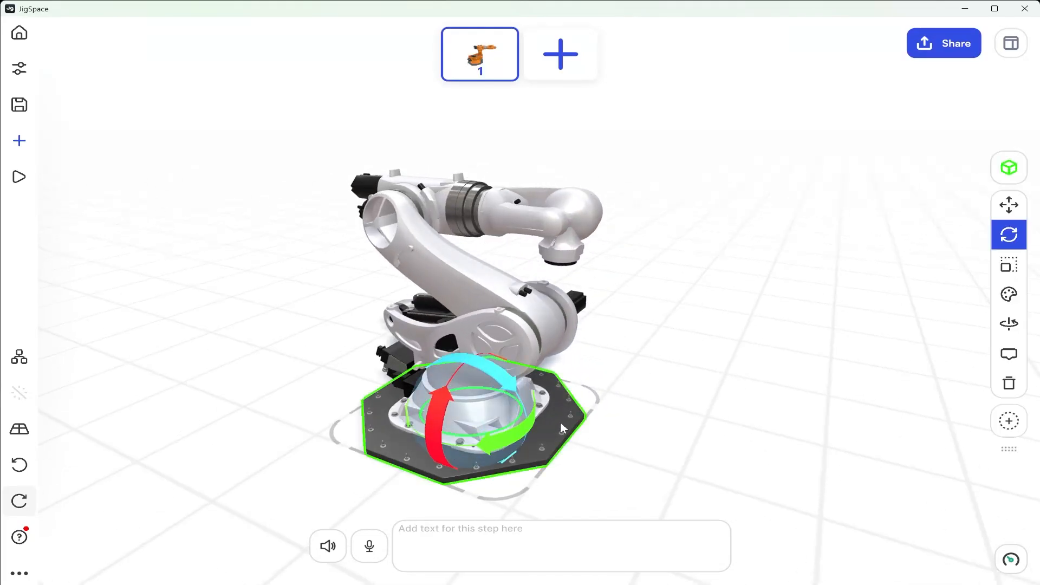
{"action": "left_click", "coordinate": [1006, 168]}
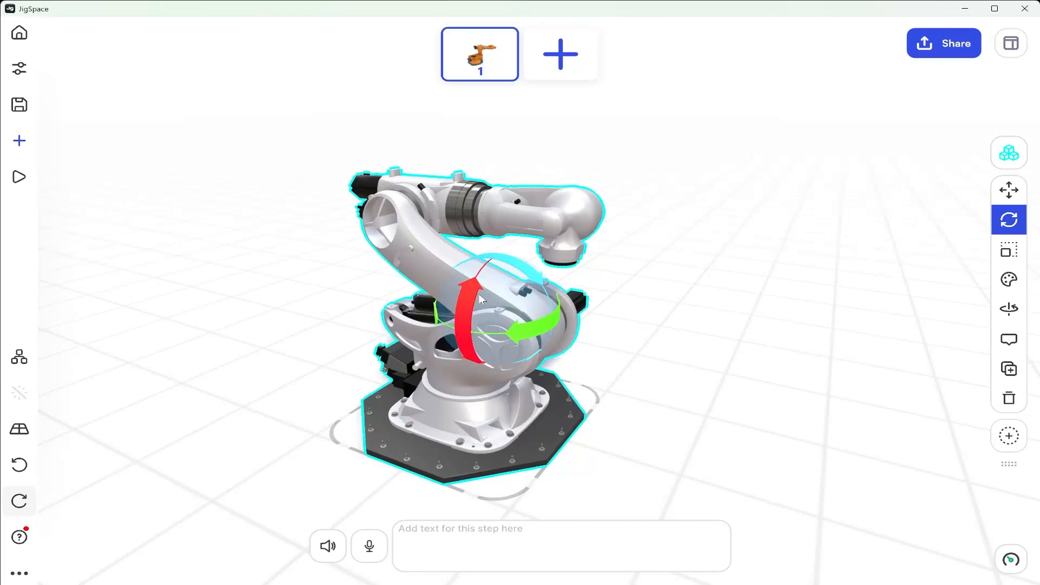
{"action": "left_click", "coordinate": [1009, 191]}
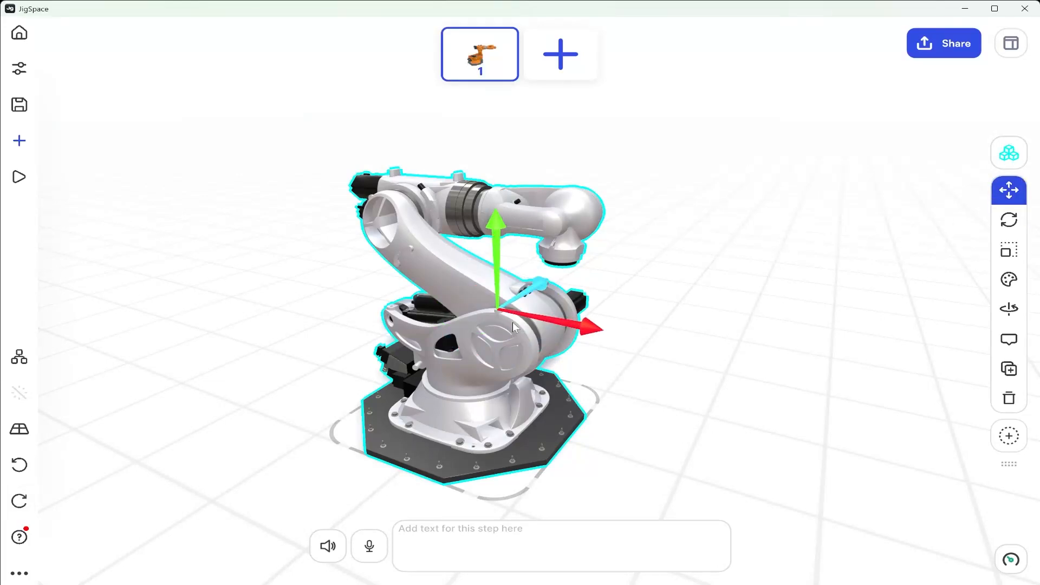
{"action": "left_click_drag", "start_coordinate": [528, 296], "coordinate": [575, 268]}
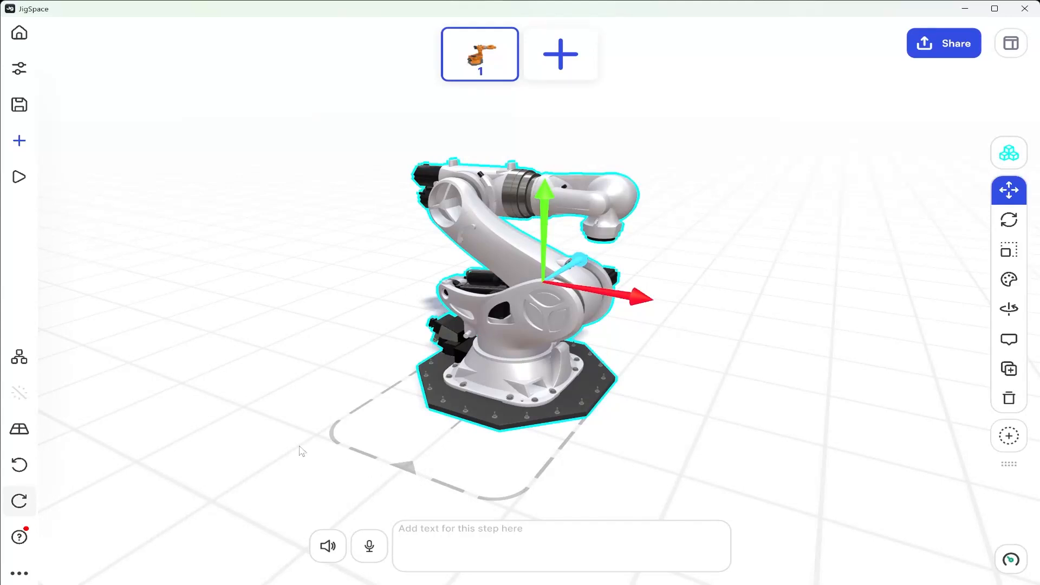
{"action": "key", "text": "ctrl+z"}
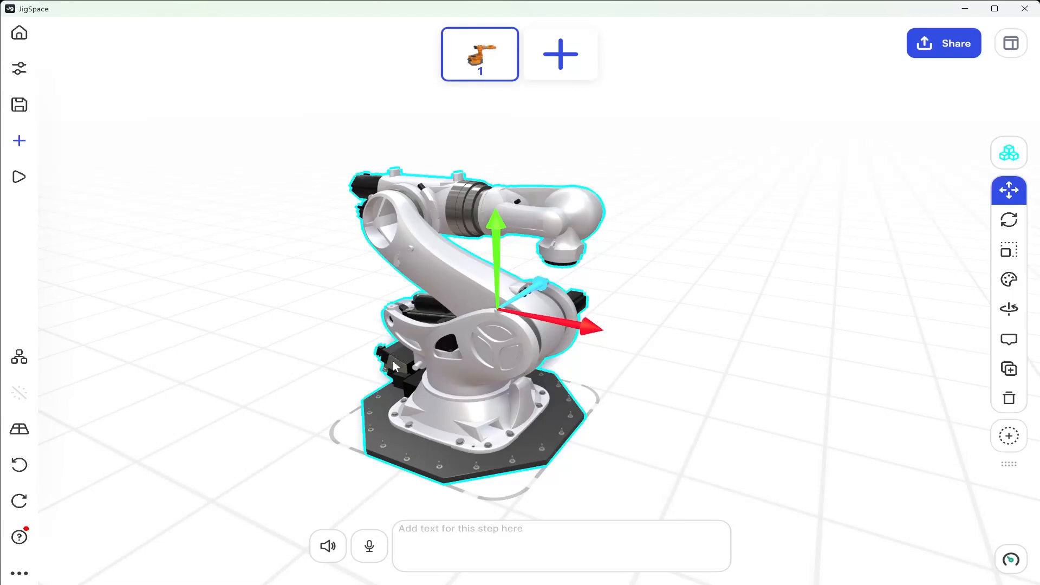
Import the image file Industrial Robotics.png from the Manufacturing folder into the scene
{"action": "right_click_drag", "start_coordinate": [393, 360], "coordinate": [472, 309]}
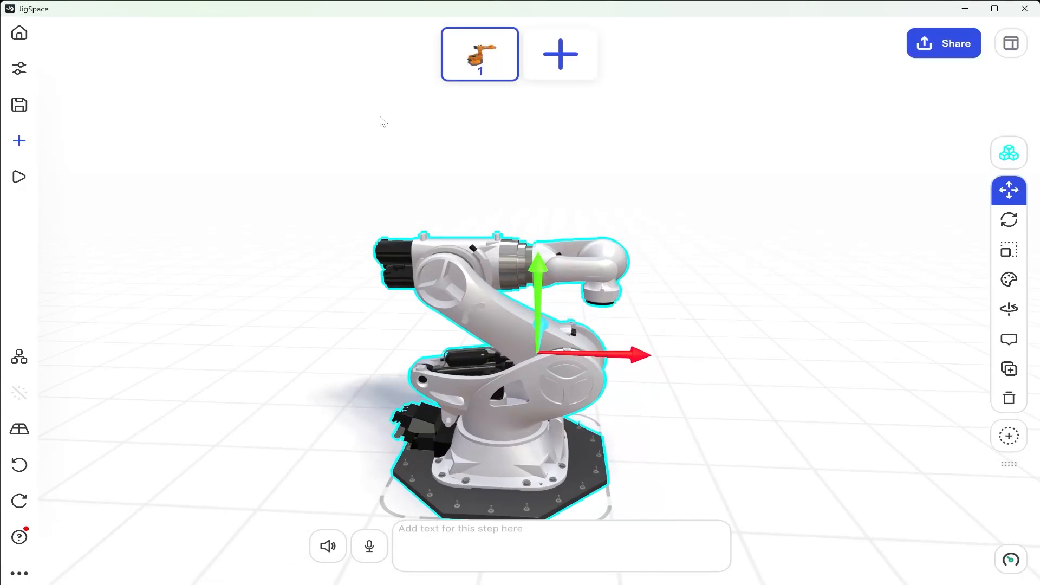
{"action": "left_click", "coordinate": [15, 145]}
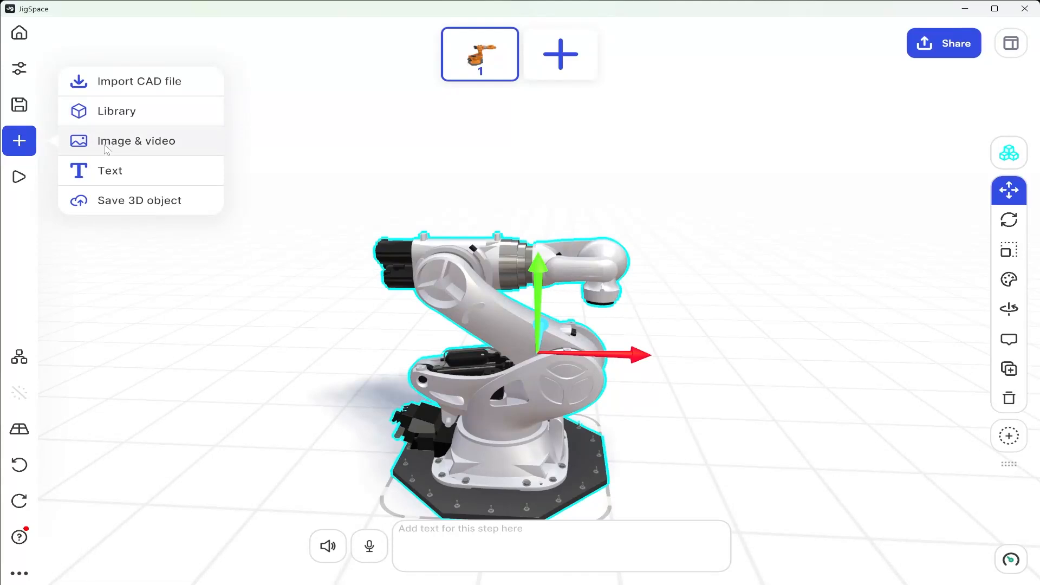
{"action": "left_click", "coordinate": [136, 151]}
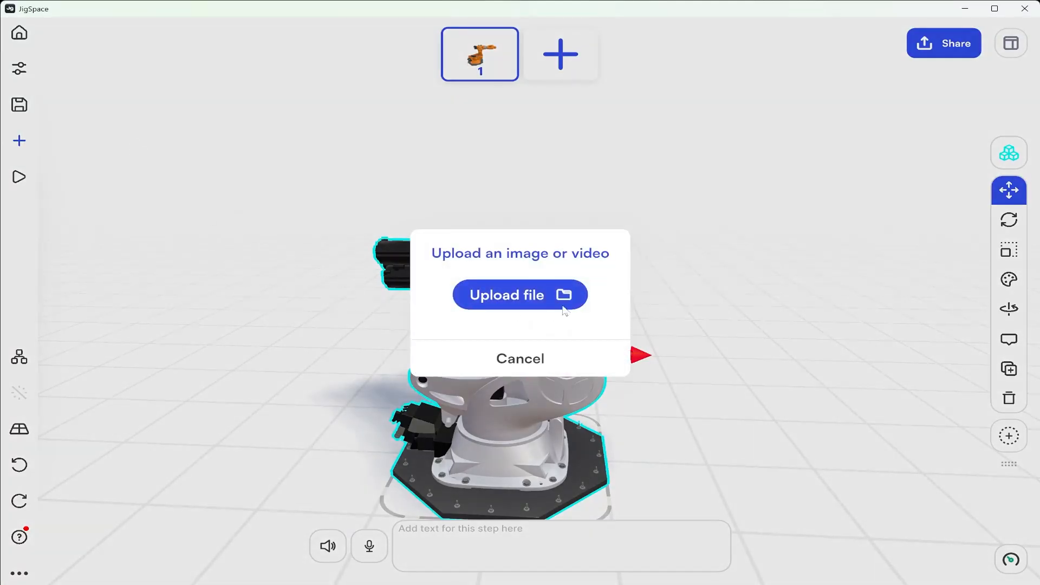
{"action": "left_click", "coordinate": [576, 301]}
{"action": "left_click", "coordinate": [296, 157]}
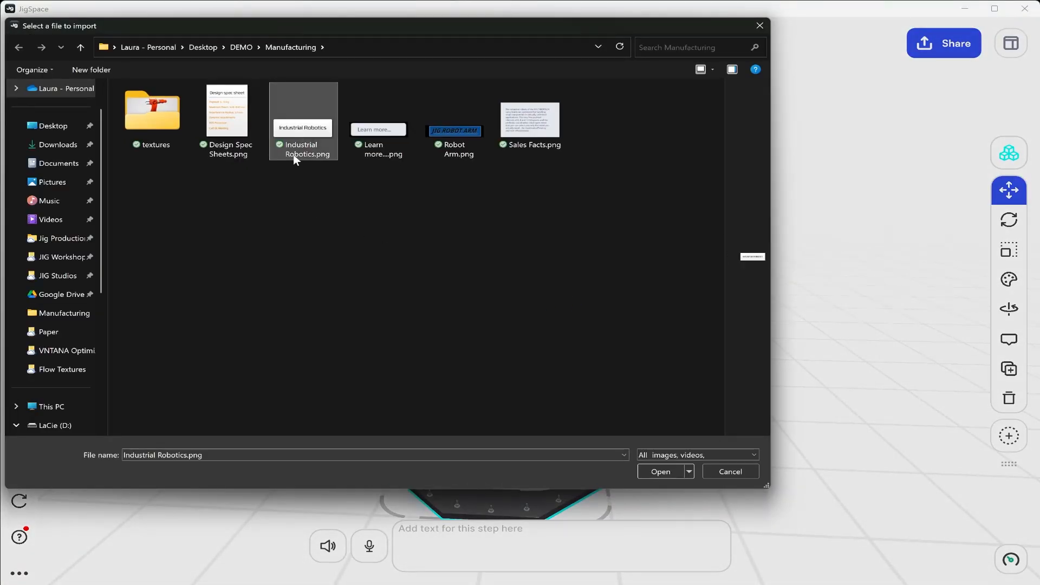
{"action": "left_click", "coordinate": [661, 472]}
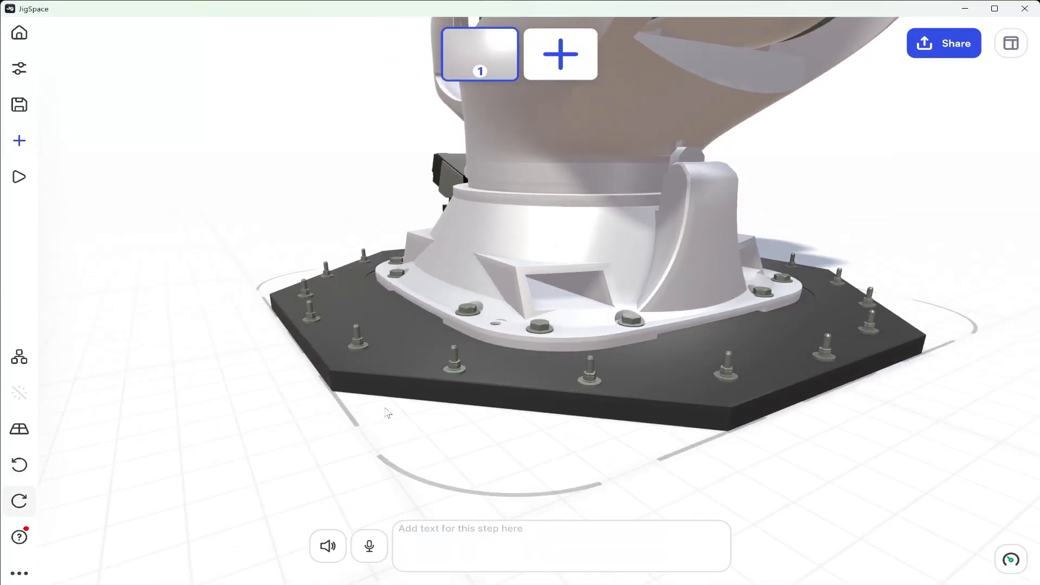
Select the imported Industrial Robotics.png image hidden inside the robot's base and raise it above the robot arm
{"action": "left_click_drag", "start_coordinate": [429, 414], "coordinate": [599, 430]}
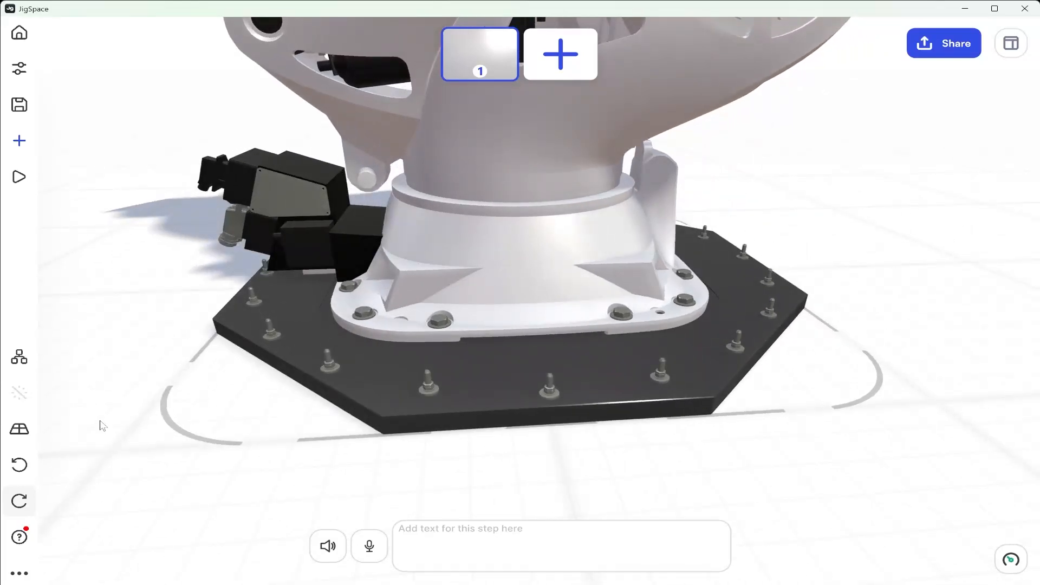
{"action": "left_click_drag", "start_coordinate": [682, 434], "coordinate": [411, 394]}
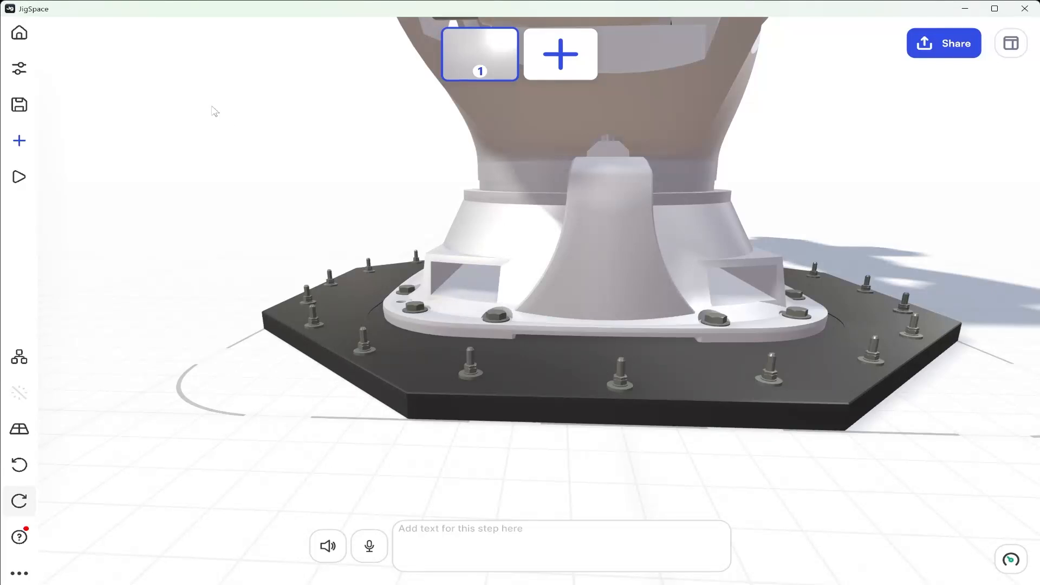
{"action": "left_click_drag", "start_coordinate": [177, 70], "coordinate": [753, 314]}
{"action": "key", "text": "f"}
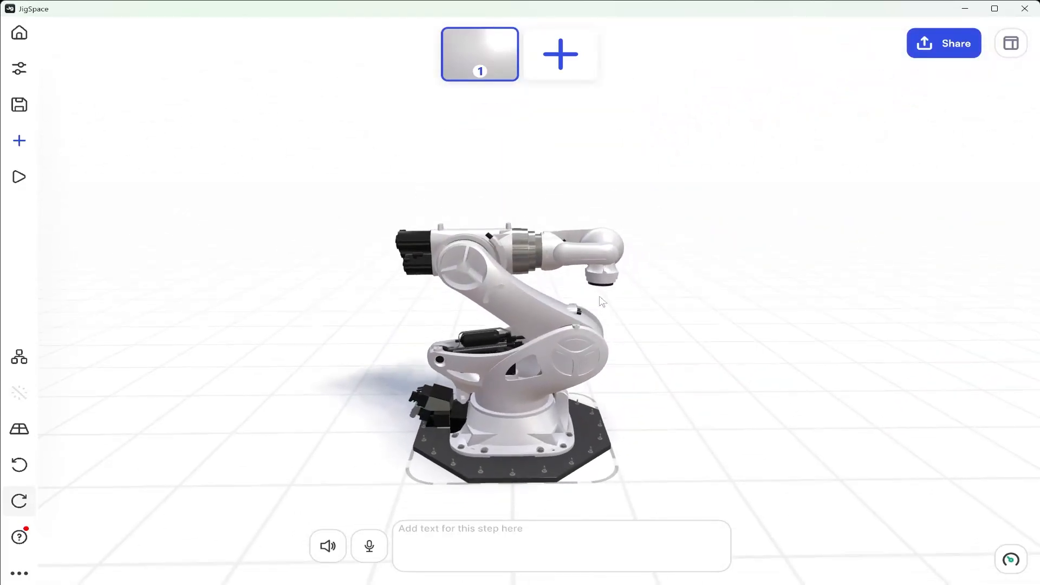
{"action": "scroll", "coordinate": [600, 297], "scroll_direction": "up", "scroll_amount": 2}
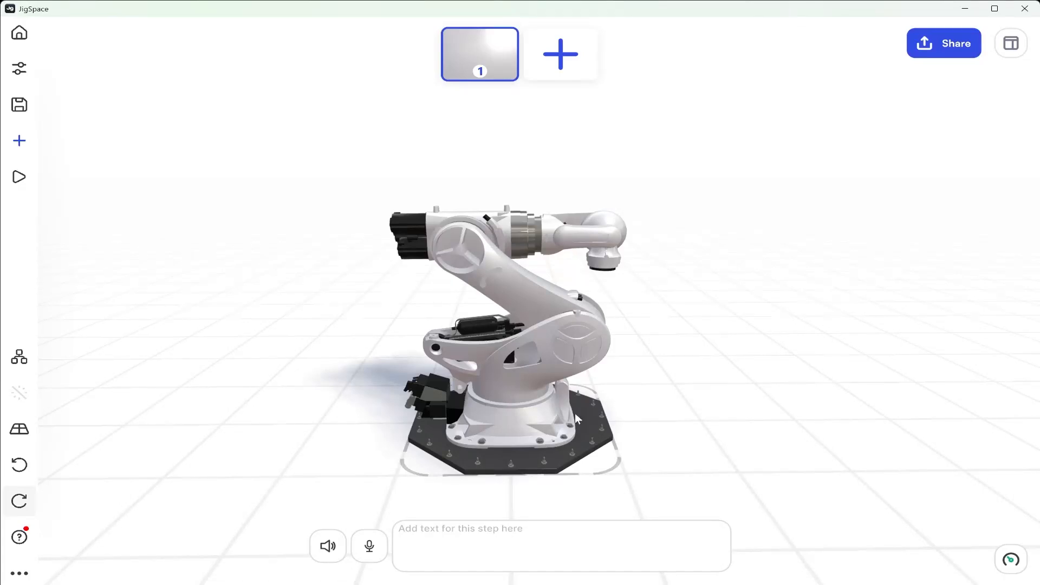
{"action": "left_click", "coordinate": [20, 358]}
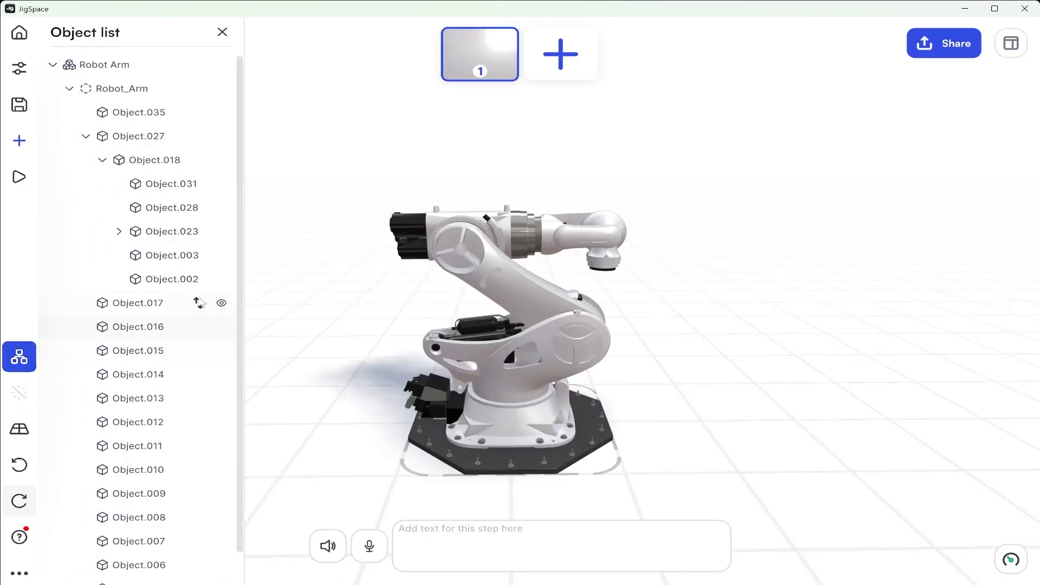
{"action": "left_click", "coordinate": [53, 66]}
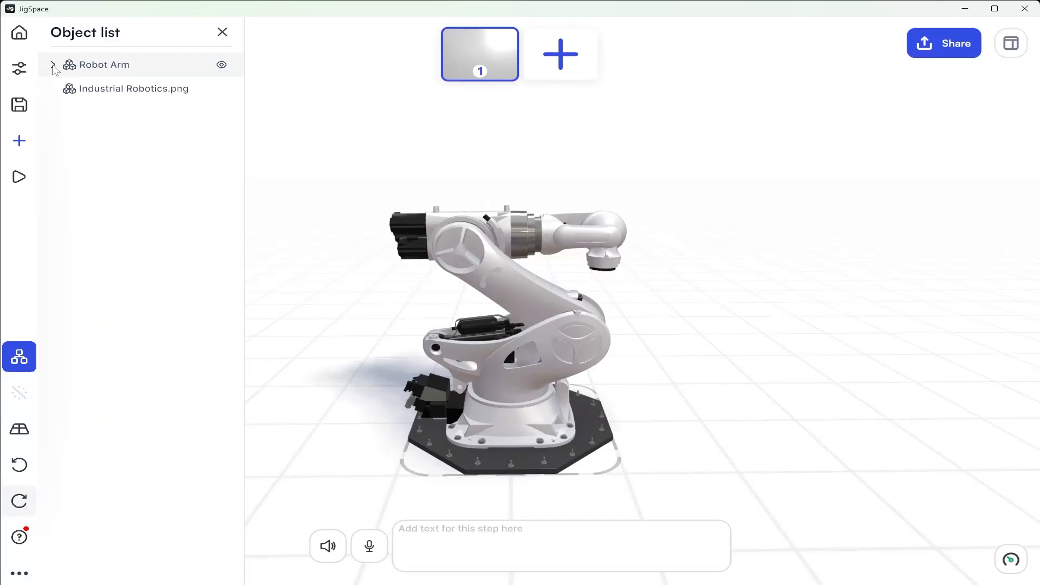
{"action": "left_click", "coordinate": [89, 96]}
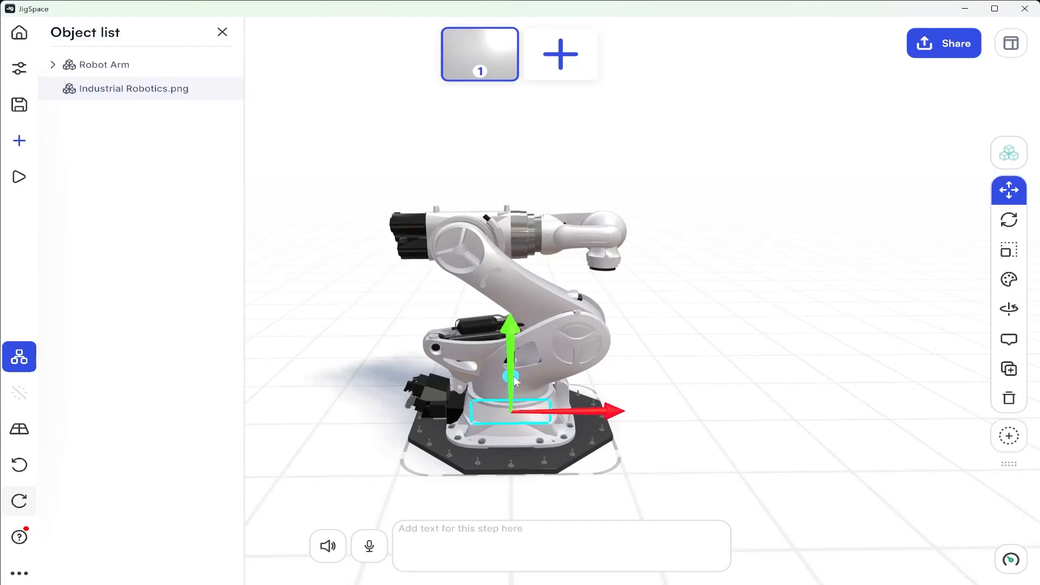
{"action": "left_click_drag", "start_coordinate": [514, 376], "coordinate": [411, 134]}
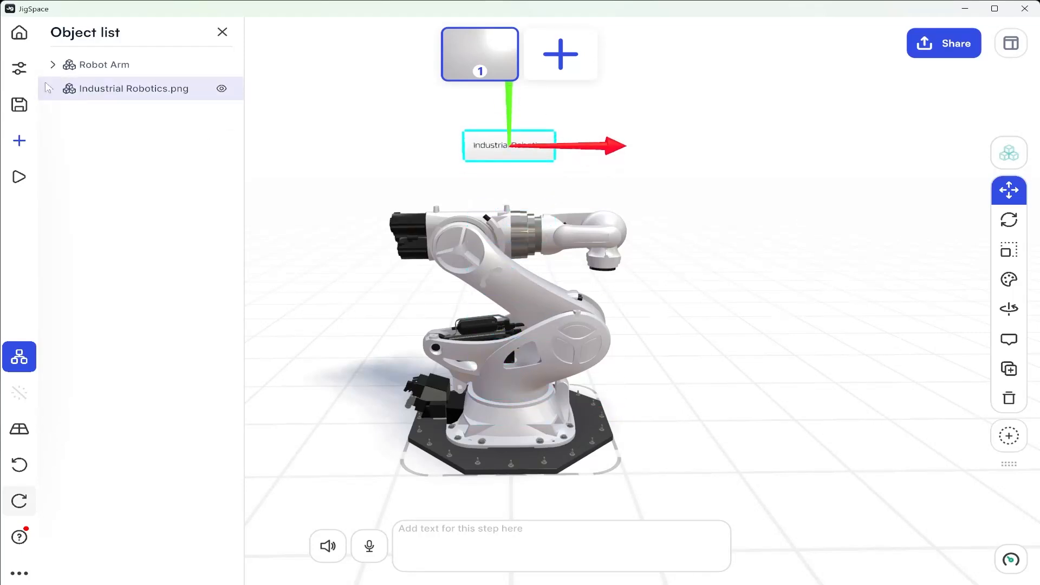
Close the object hierarchy and move the Industrial Robotics image backward along its depth axis, behind the robot arm
{"action": "left_click", "coordinate": [223, 32]}
{"action": "middle_click_drag", "start_coordinate": [470, 187], "coordinate": [485, 244]}
{"action": "right_click_drag", "start_coordinate": [383, 272], "coordinate": [578, 295]}
{"action": "middle_click_drag", "start_coordinate": [420, 281], "coordinate": [823, 292]}
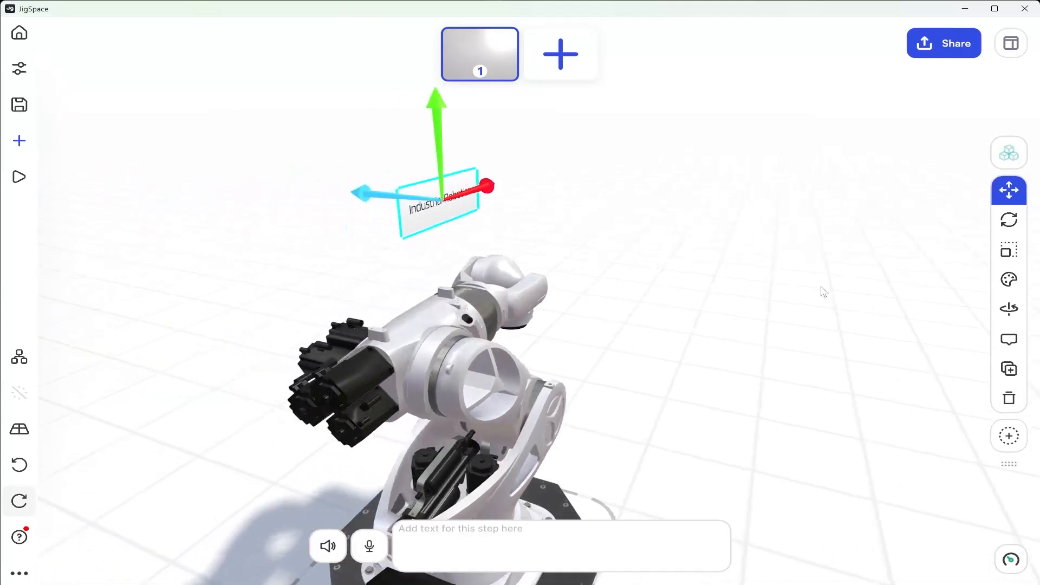
{"action": "left_click_drag", "start_coordinate": [394, 197], "coordinate": [277, 182]}
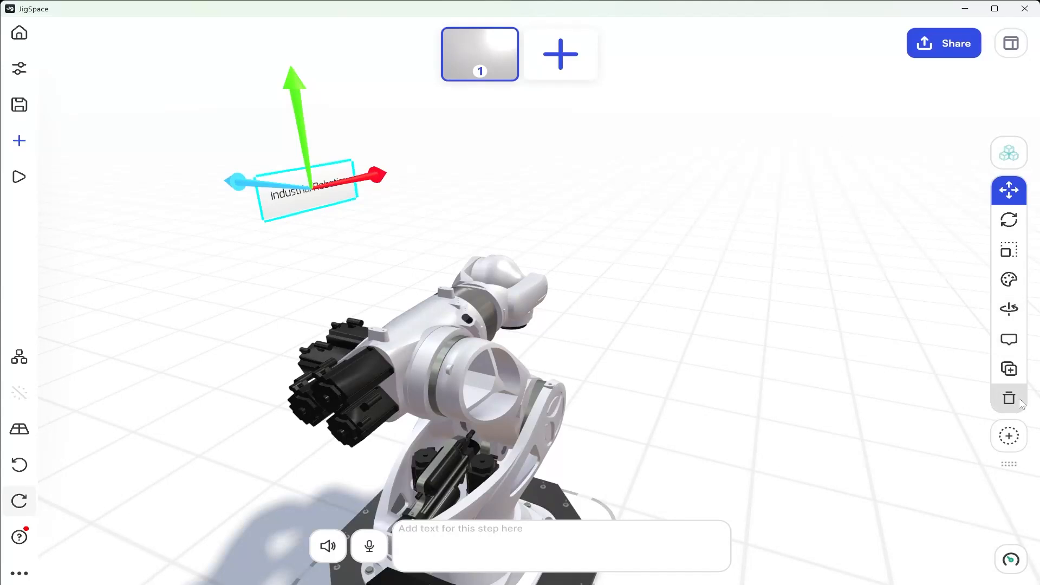
Scale the Industrial Robotics image up uniformly to a large backdrop sign
{"action": "left_click", "coordinate": [1009, 250]}
{"action": "left_click_drag", "start_coordinate": [314, 202], "coordinate": [636, 219]}
{"action": "left_click_drag", "start_coordinate": [312, 190], "coordinate": [399, 209]}
{"action": "right_click_drag", "start_coordinate": [398, 217], "coordinate": [1039, 175]}
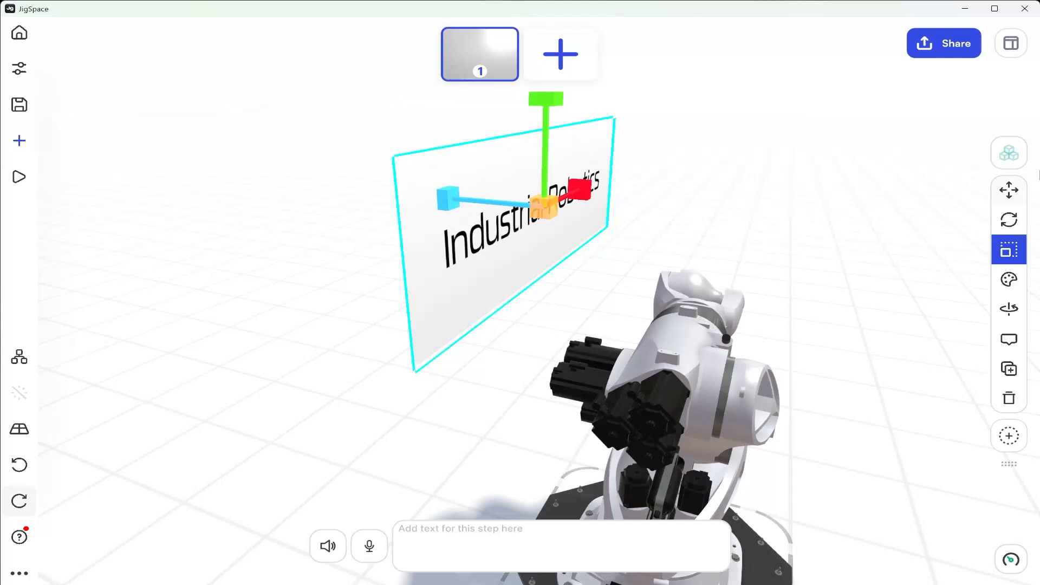
Move the enlarged Industrial Robotics sign farther back from the robot arm and check its placement from the other side
{"action": "left_click", "coordinate": [1011, 188]}
{"action": "left_click_drag", "start_coordinate": [483, 199], "coordinate": [434, 189]}
{"action": "right_click_drag", "start_coordinate": [870, 361], "coordinate": [585, 332]}
{"action": "middle_click_drag", "start_coordinate": [585, 332], "coordinate": [497, 355]}
{"action": "right_click_drag", "start_coordinate": [755, 319], "coordinate": [275, 347]}
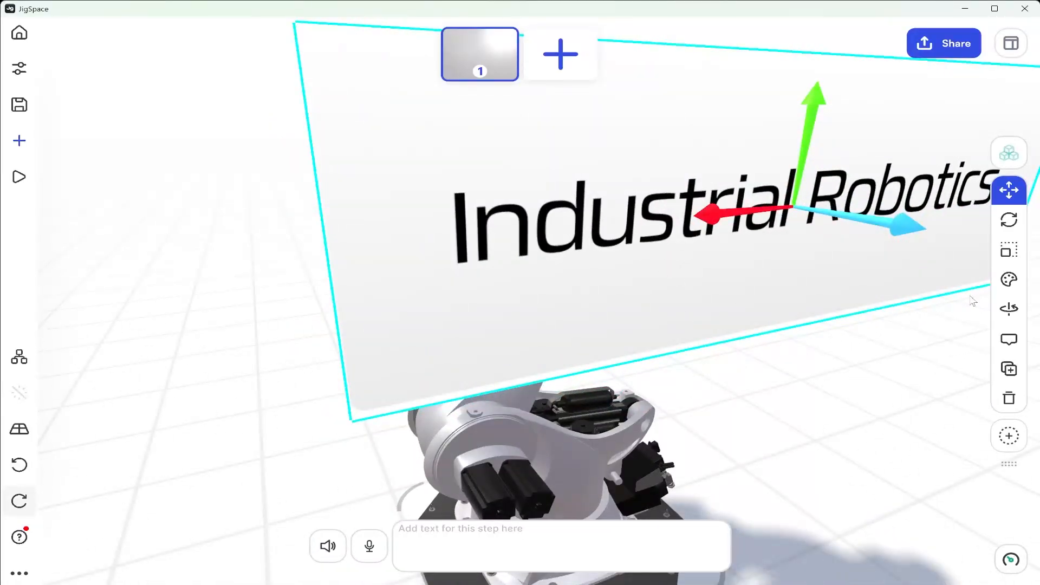
Make the Industrial Robotics sign slightly transparent so the robot arm shows faintly through it, and deselect it
{"action": "left_click", "coordinate": [1011, 280]}
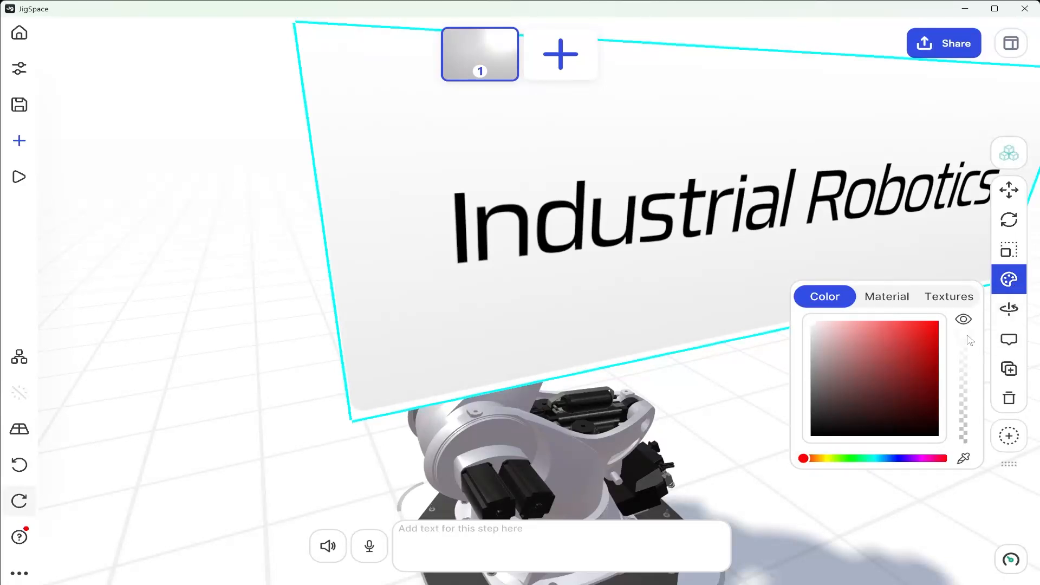
{"action": "left_click_drag", "start_coordinate": [967, 334], "coordinate": [970, 345]}
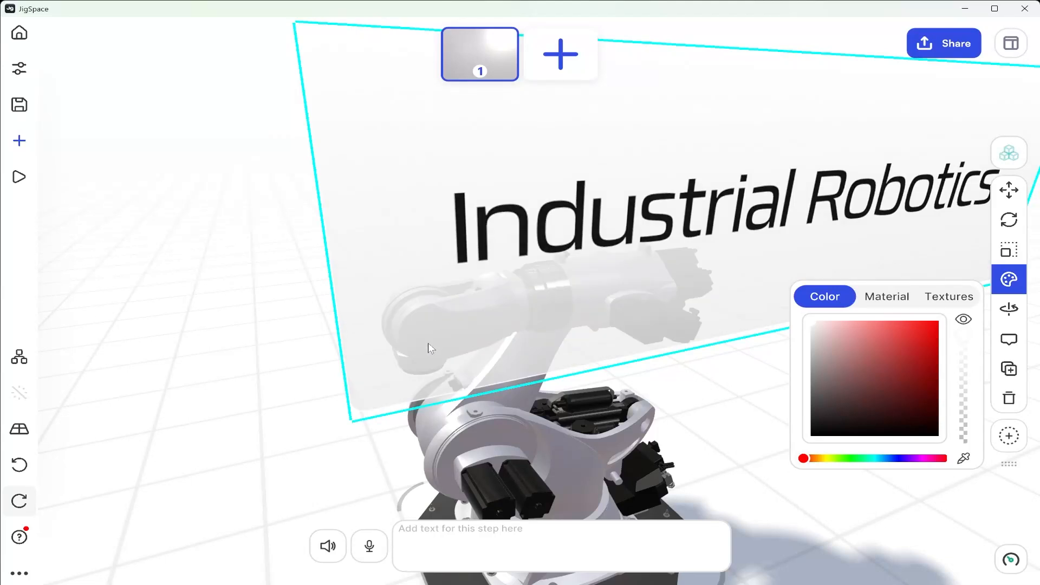
{"action": "left_click_drag", "start_coordinate": [311, 372], "coordinate": [490, 466]}
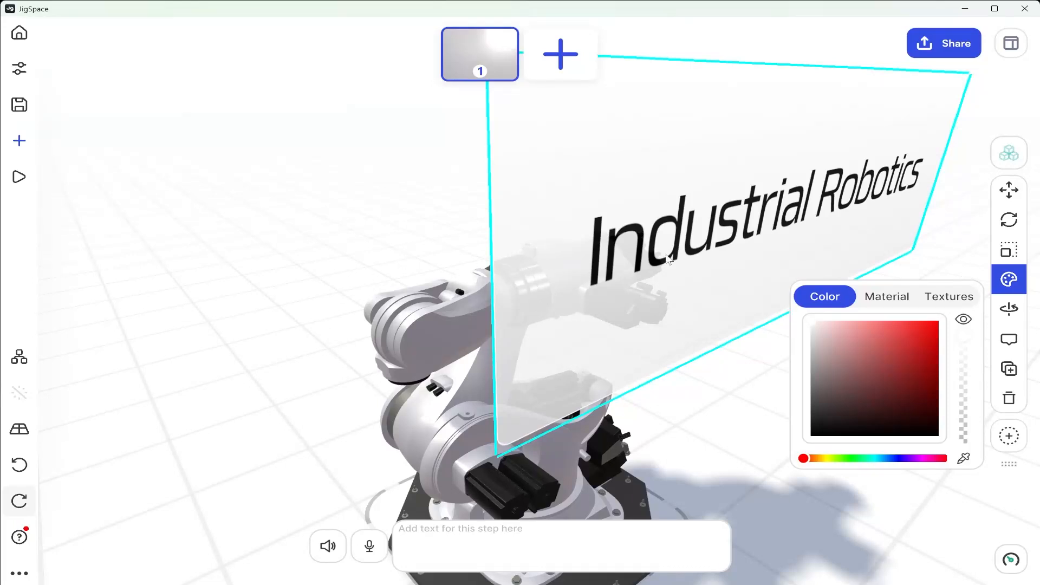
{"action": "left_click_drag", "start_coordinate": [696, 242], "coordinate": [563, 244]}
{"action": "left_click", "coordinate": [367, 255]}
{"action": "left_click_drag", "start_coordinate": [162, 255], "coordinate": [394, 366]}
{"action": "middle_click_drag", "start_coordinate": [394, 365], "coordinate": [639, 238]}
{"action": "left_click_drag", "start_coordinate": [662, 328], "coordinate": [690, 355]}
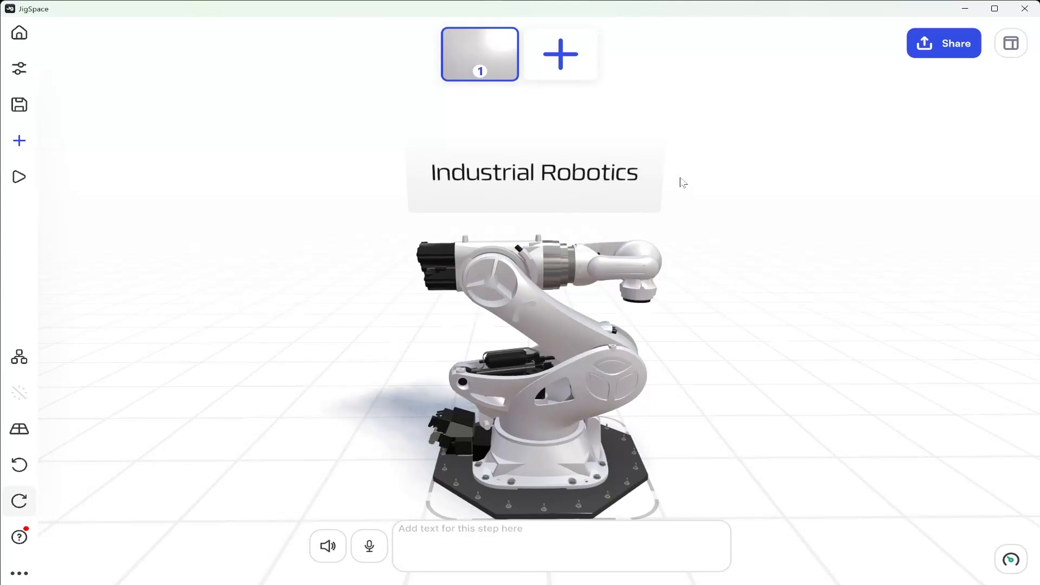
Frame the whole robot arm and sign in step 1 and enter "Intro." as the step's text
{"action": "scroll", "coordinate": [455, 352], "scroll_direction": "down", "scroll_amount": 3}
{"action": "left_click_drag", "start_coordinate": [456, 350], "coordinate": [457, 354]}
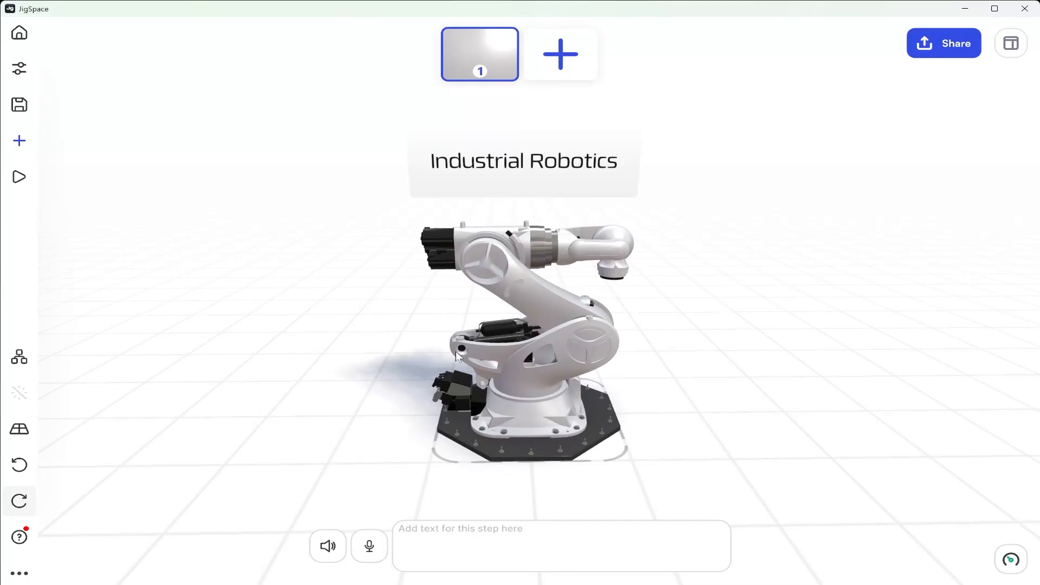
{"action": "left_click", "coordinate": [498, 541]}
{"action": "type", "text": "Intro."}
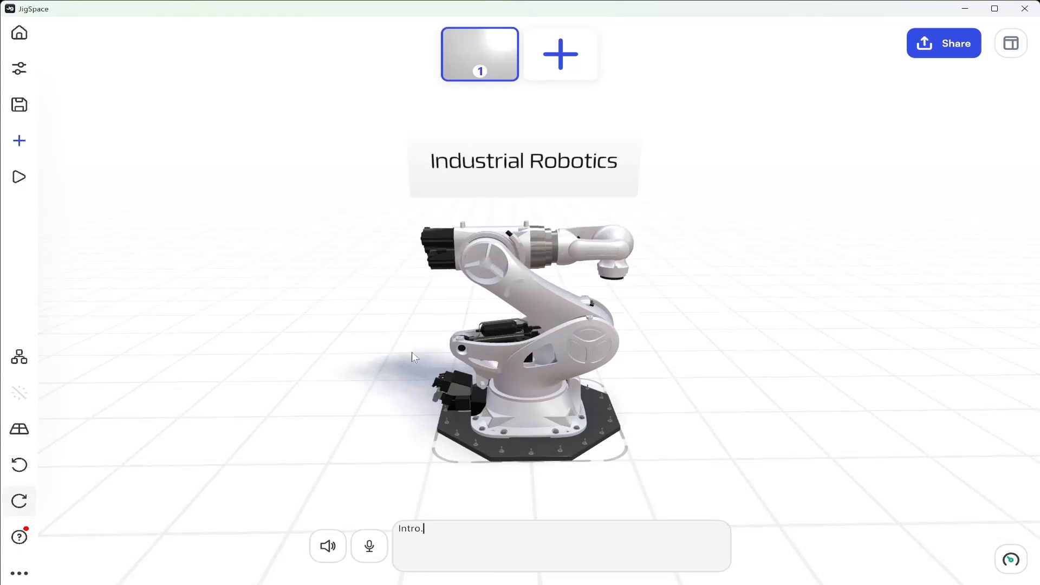
Record a short voice-over for step 1 and delete the recording
{"action": "left_click", "coordinate": [369, 547]}
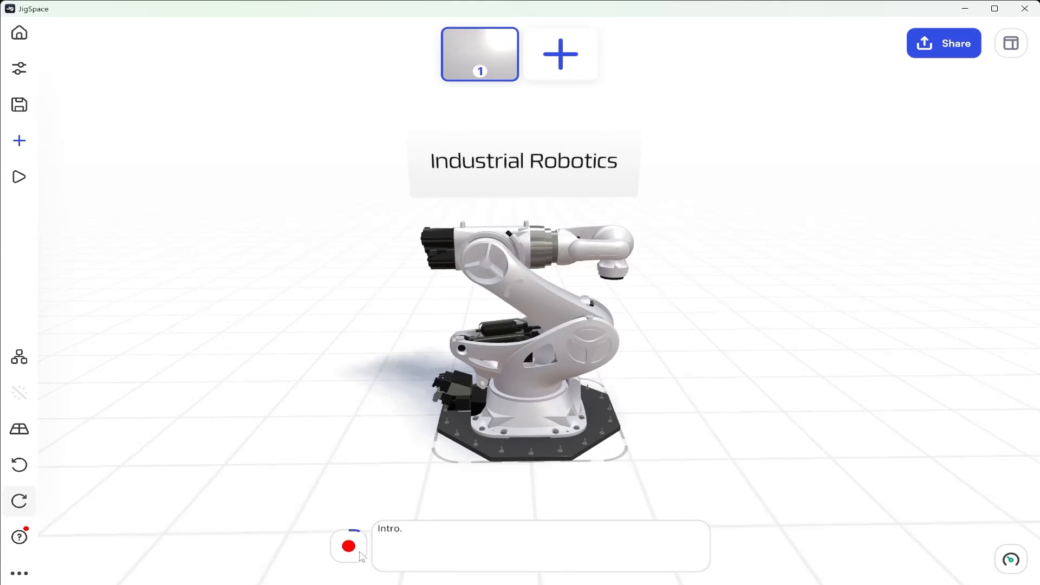
{"action": "left_click", "coordinate": [352, 549]}
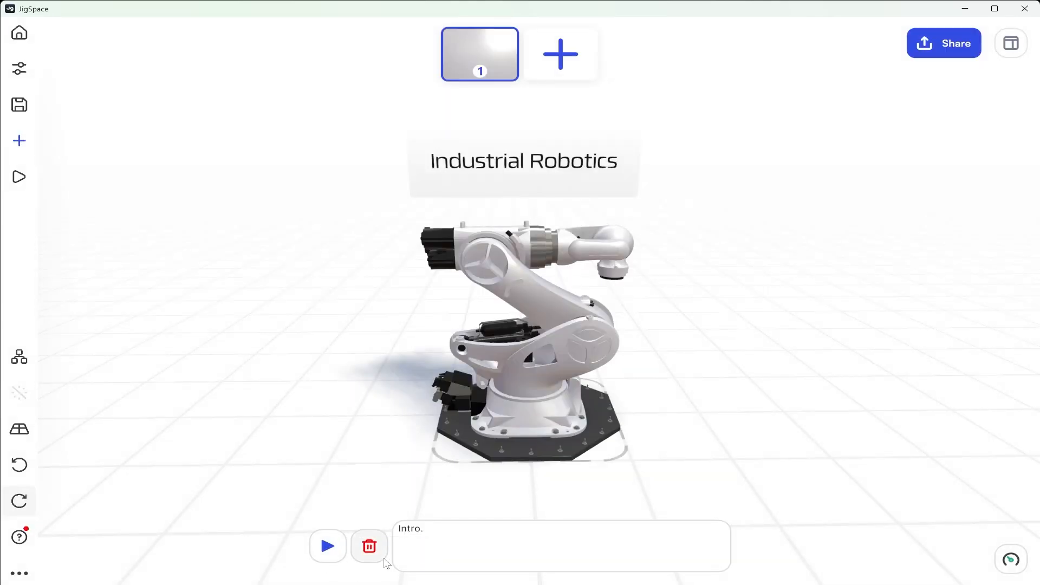
{"action": "left_click", "coordinate": [377, 553]}
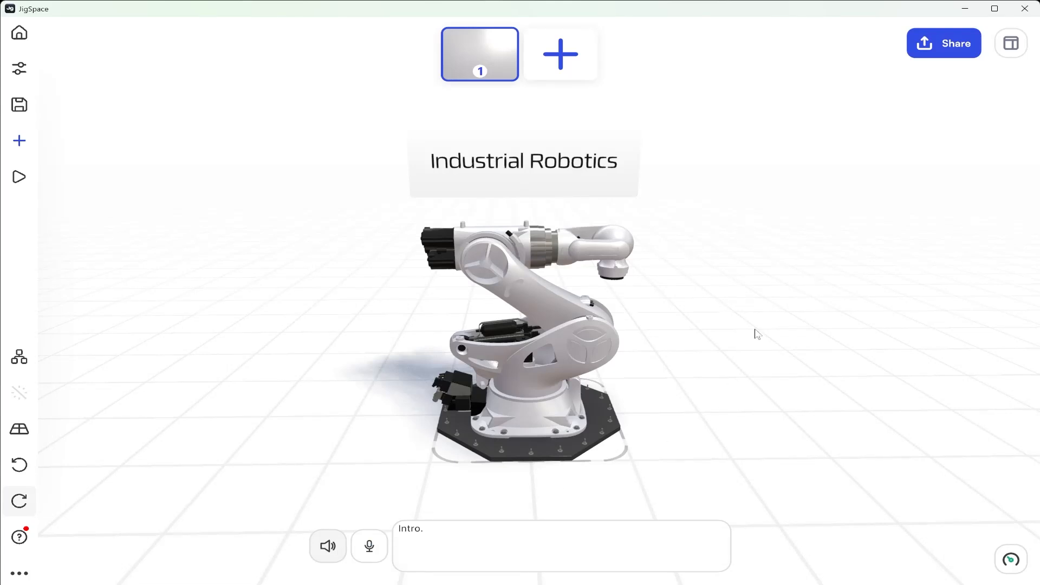
Add a second step and move the Industrial Robotics sign farther back from the robot arm along its depth axis
{"action": "left_click", "coordinate": [560, 54]}
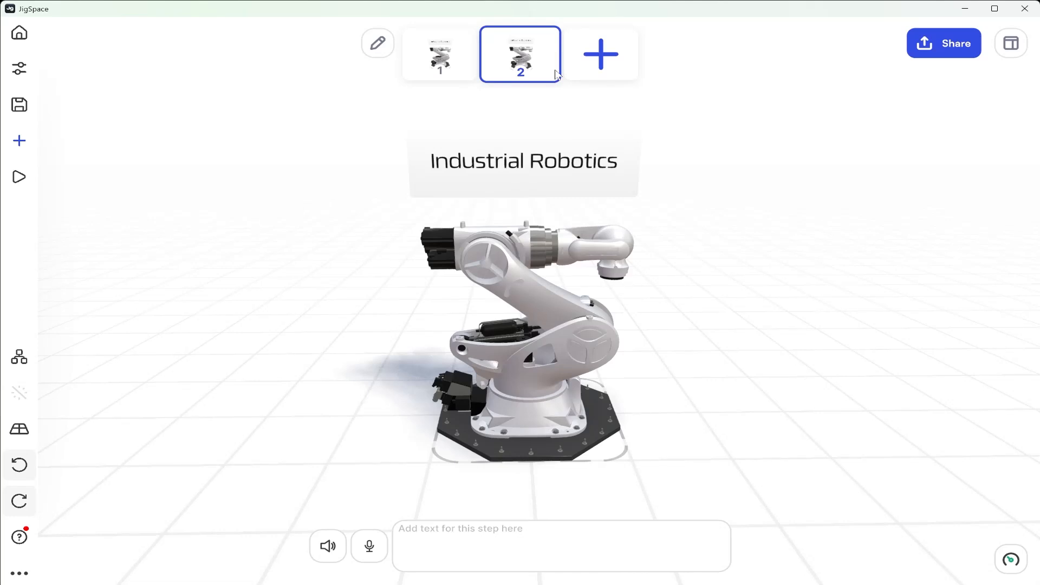
{"action": "left_click", "coordinate": [550, 177]}
{"action": "left_click_drag", "start_coordinate": [391, 214], "coordinate": [432, 224]}
{"action": "middle_click_drag", "start_coordinate": [432, 223], "coordinate": [633, 297]}
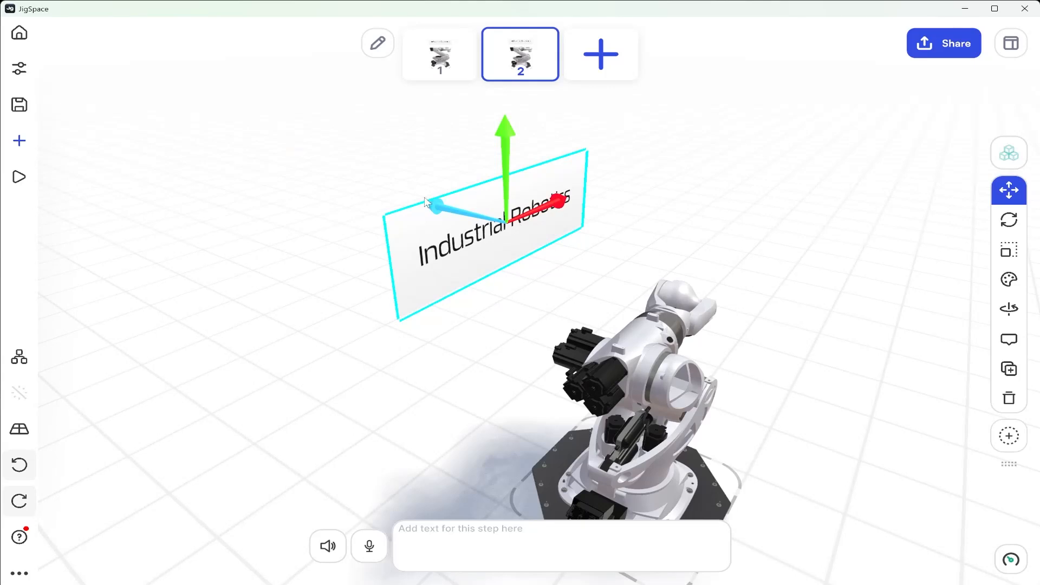
{"action": "left_click_drag", "start_coordinate": [438, 208], "coordinate": [291, 176]}
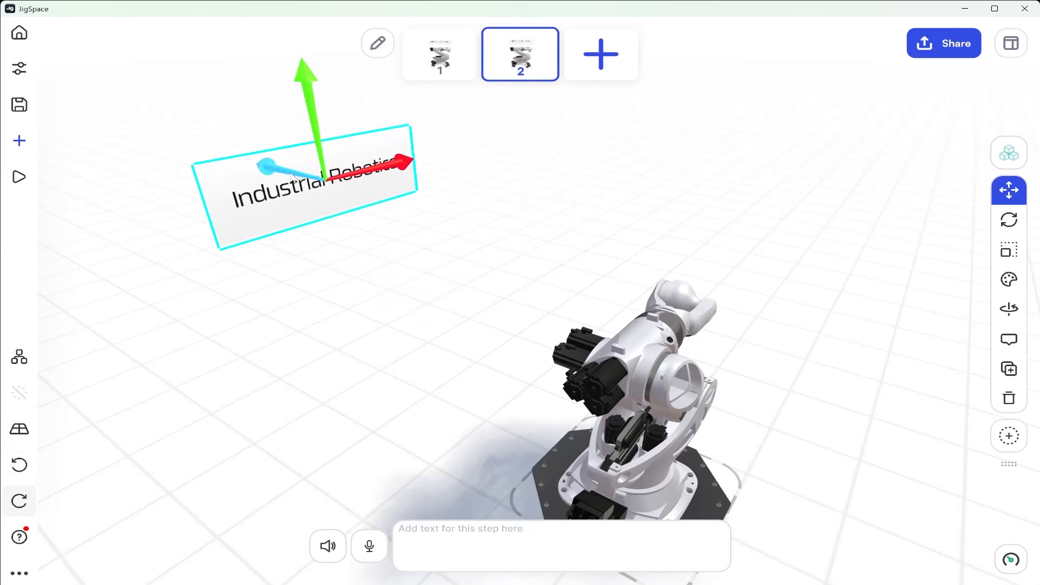
Hide the Industrial Robotics sign in step 2 and check the transition between steps 1 and 2
{"action": "left_click", "coordinate": [1009, 279]}
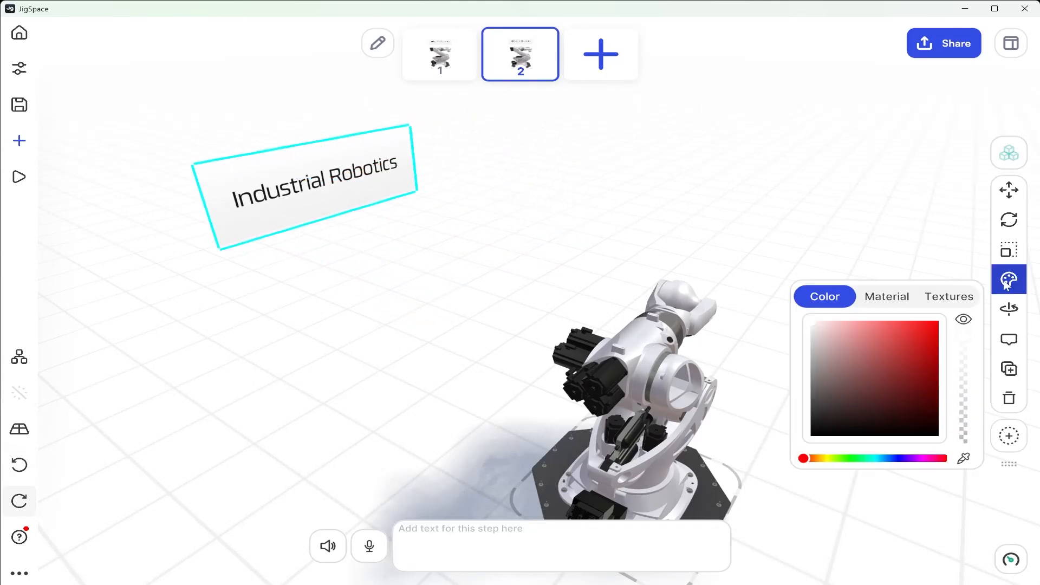
{"action": "left_click", "coordinate": [964, 321]}
{"action": "left_click", "coordinate": [848, 196]}
{"action": "left_click_drag", "start_coordinate": [850, 309], "coordinate": [595, 323]}
{"action": "left_click", "coordinate": [439, 65]}
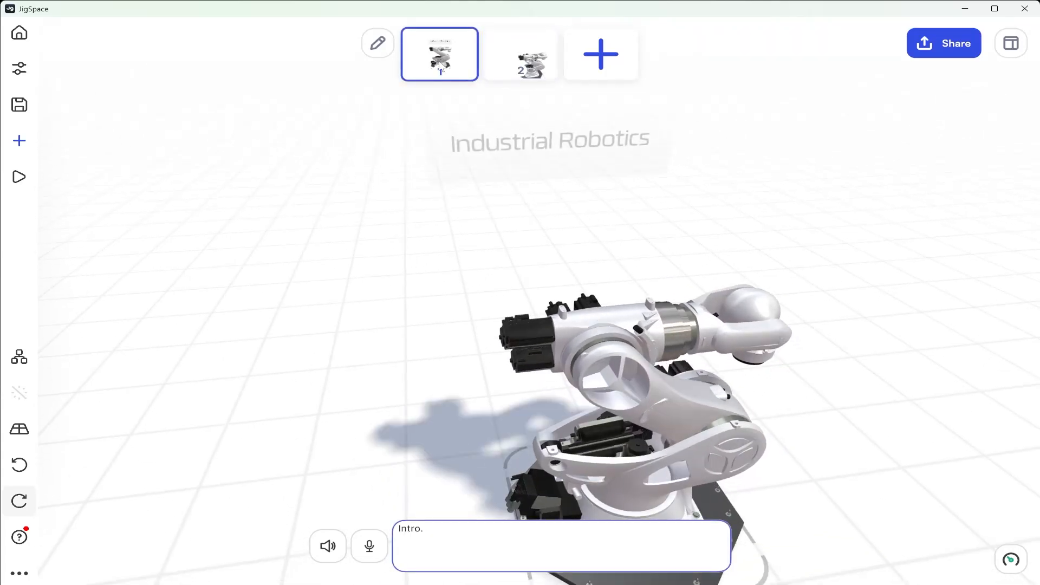
{"action": "left_click", "coordinate": [514, 57]}
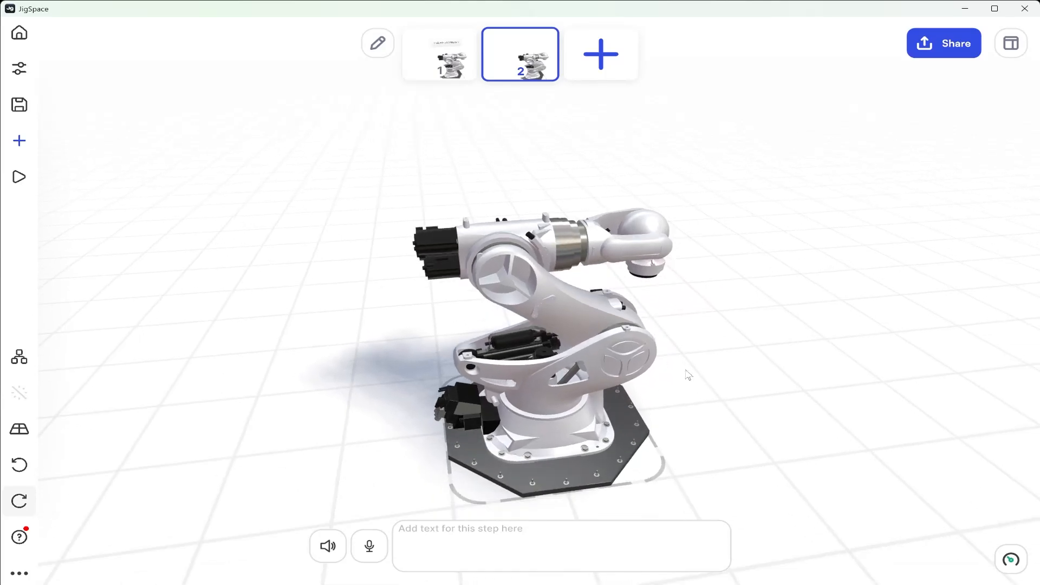
Rotate individual robot parts in step 2 so the main arm link stands upright and the forearm stays level
{"action": "scroll", "coordinate": [606, 313], "scroll_direction": "up", "scroll_amount": 2}
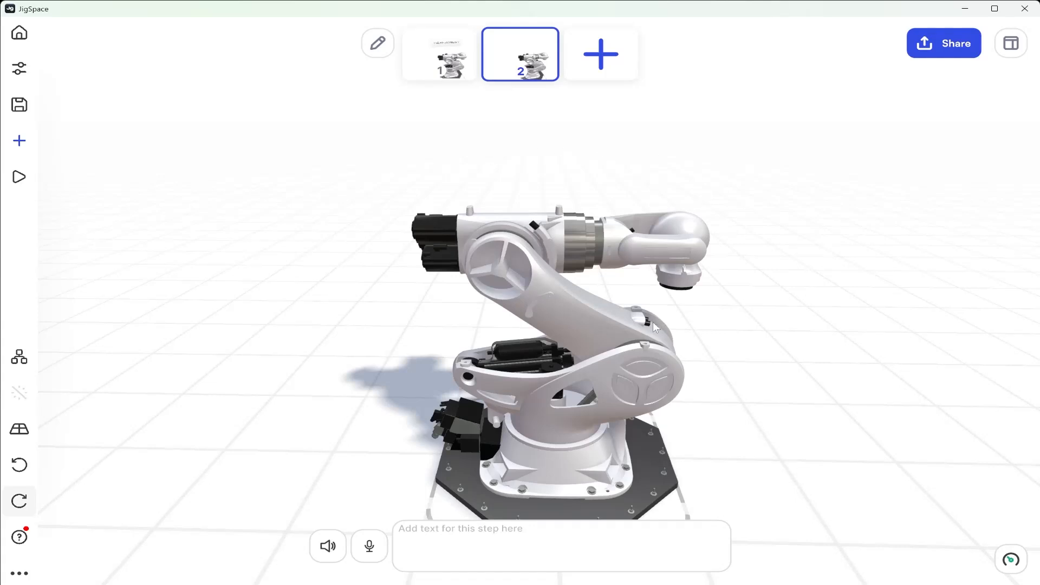
{"action": "left_click_drag", "start_coordinate": [653, 322], "coordinate": [561, 399]}
{"action": "left_click", "coordinate": [620, 401]}
{"action": "left_click", "coordinate": [1020, 157]}
{"action": "left_click", "coordinate": [638, 383]}
{"action": "left_click", "coordinate": [1009, 235]}
{"action": "left_click_drag", "start_coordinate": [793, 309], "coordinate": [758, 256]}
{"action": "left_click", "coordinate": [758, 306]}
{"action": "left_click_drag", "start_coordinate": [835, 233], "coordinate": [878, 225]}
Rotate the robot's wrist fork and tool head in step 2, and compare the new pose with step 1
{"action": "left_click", "coordinate": [678, 233]}
{"action": "left_click_drag", "start_coordinate": [615, 222], "coordinate": [659, 175]}
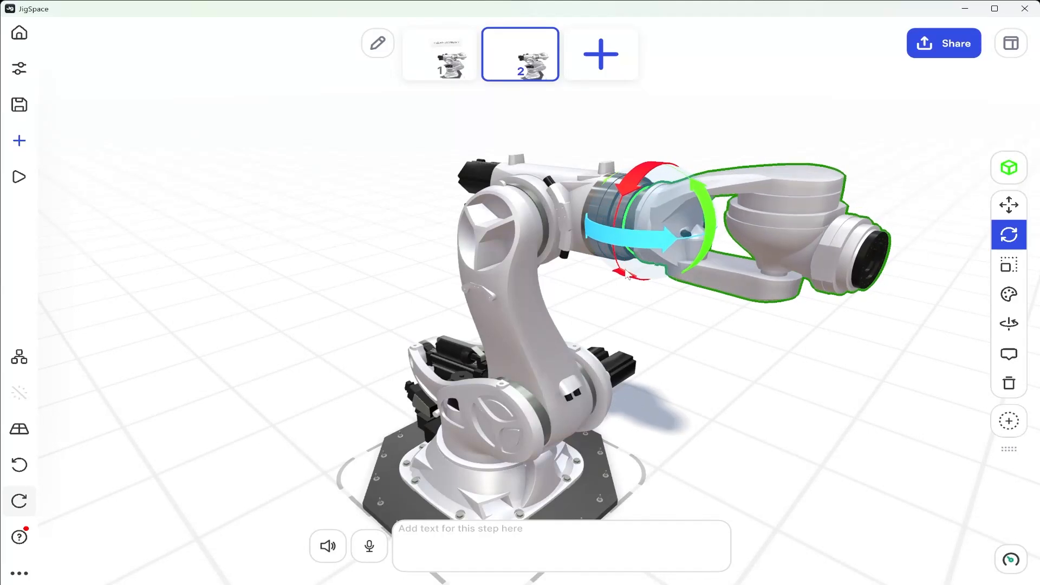
{"action": "left_click", "coordinate": [796, 222]}
{"action": "left_click_drag", "start_coordinate": [802, 294], "coordinate": [724, 290]}
{"action": "left_click", "coordinate": [412, 279]}
{"action": "left_click_drag", "start_coordinate": [411, 279], "coordinate": [505, 297]}
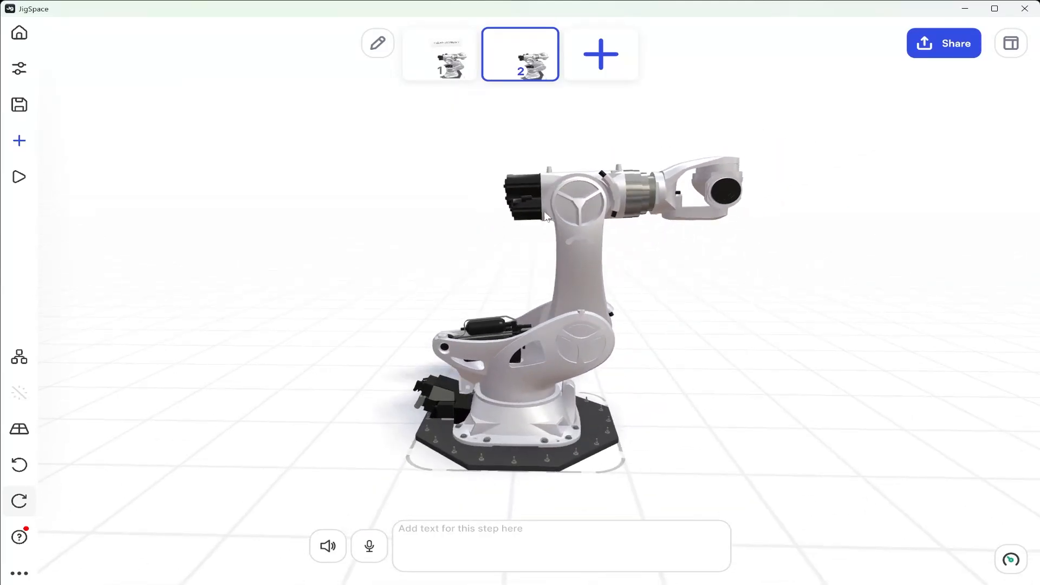
{"action": "left_click", "coordinate": [439, 59]}
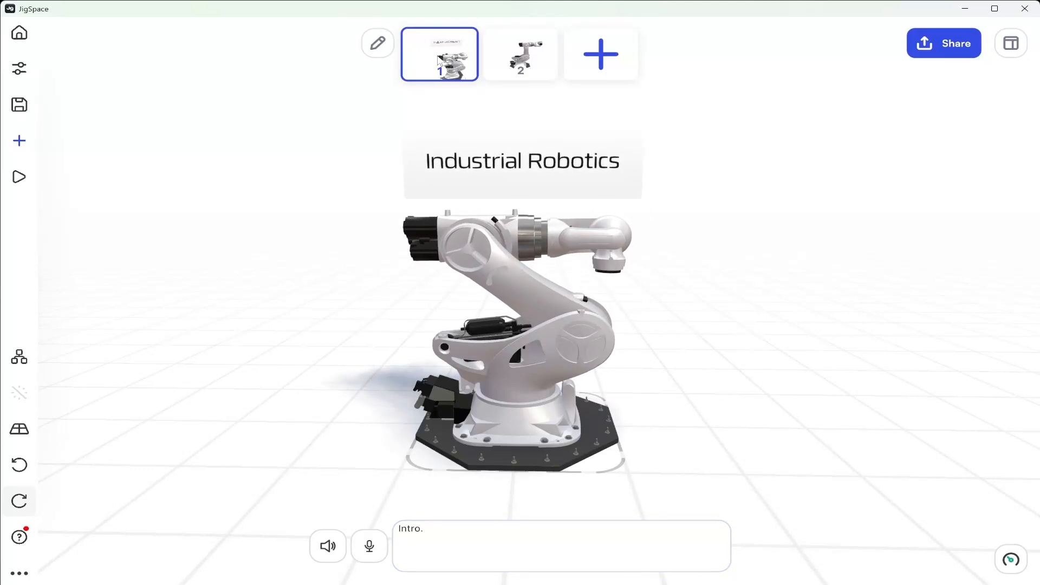
{"action": "left_click", "coordinate": [527, 61]}
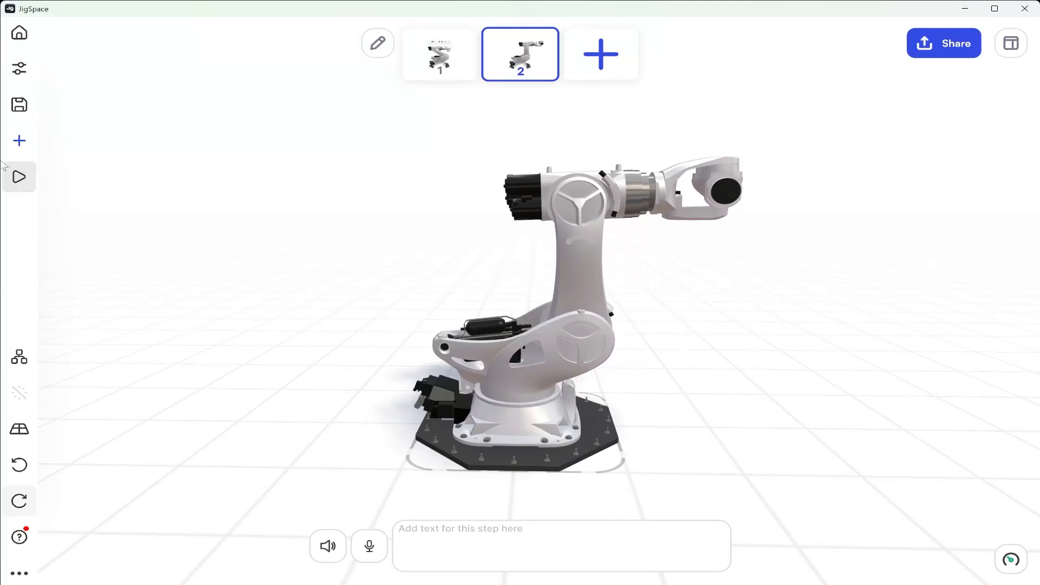
Import the image Design Spec Sheets.png into all steps
{"action": "left_click", "coordinate": [13, 147]}
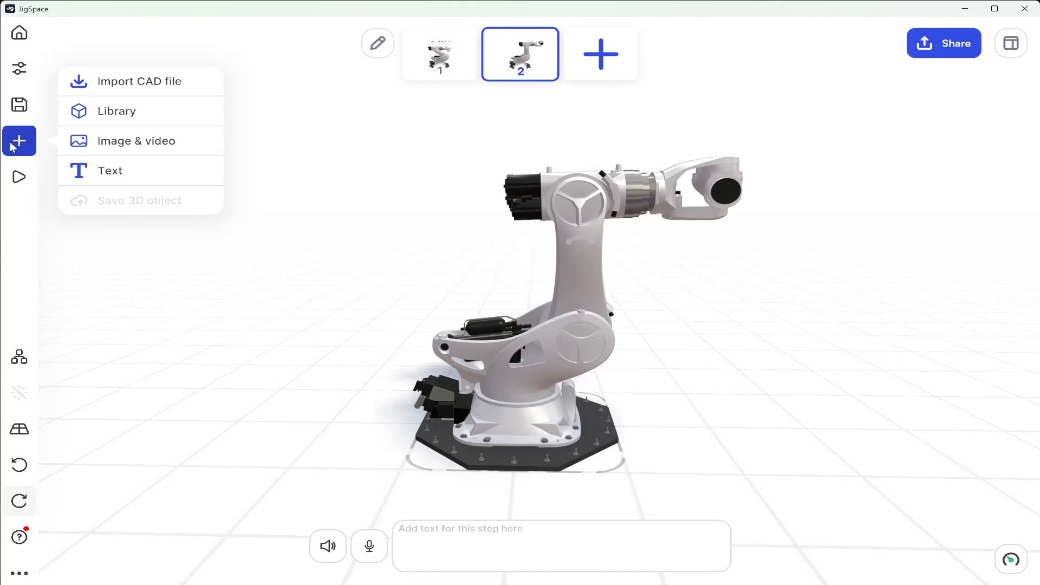
{"action": "left_click", "coordinate": [86, 144]}
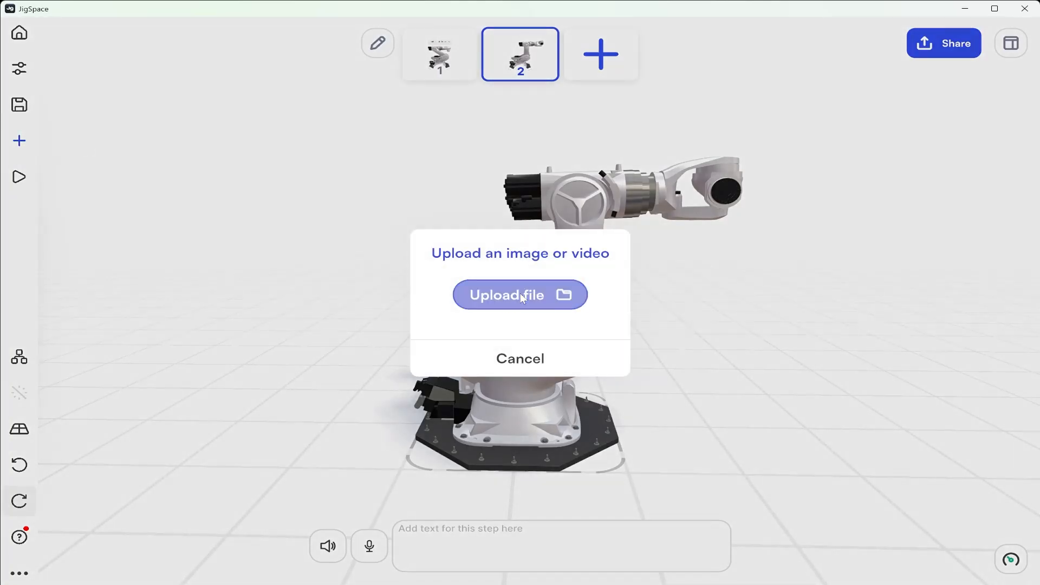
{"action": "left_click", "coordinate": [520, 294]}
{"action": "left_click", "coordinate": [232, 113]}
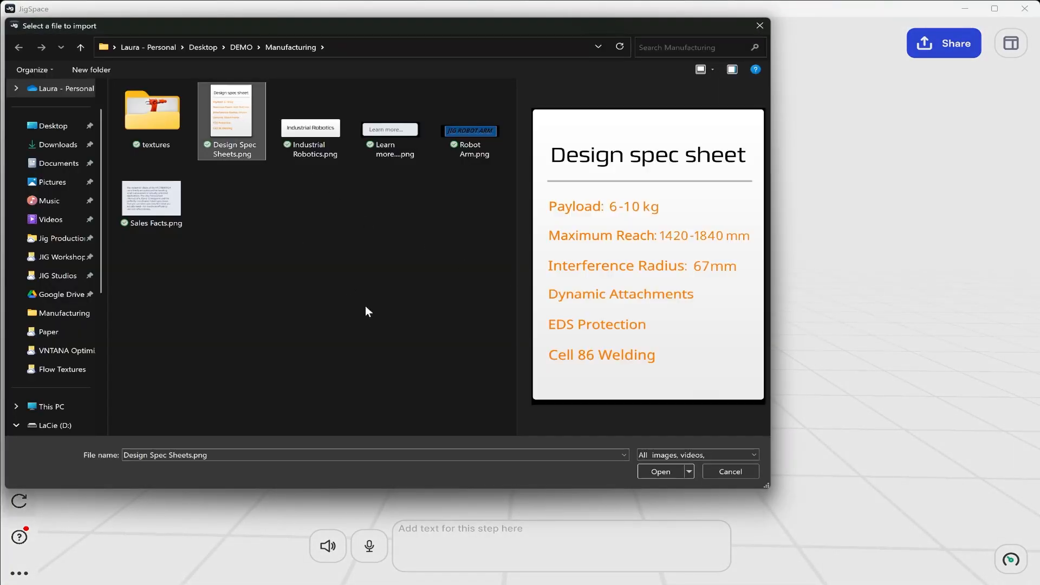
{"action": "left_click", "coordinate": [659, 471]}
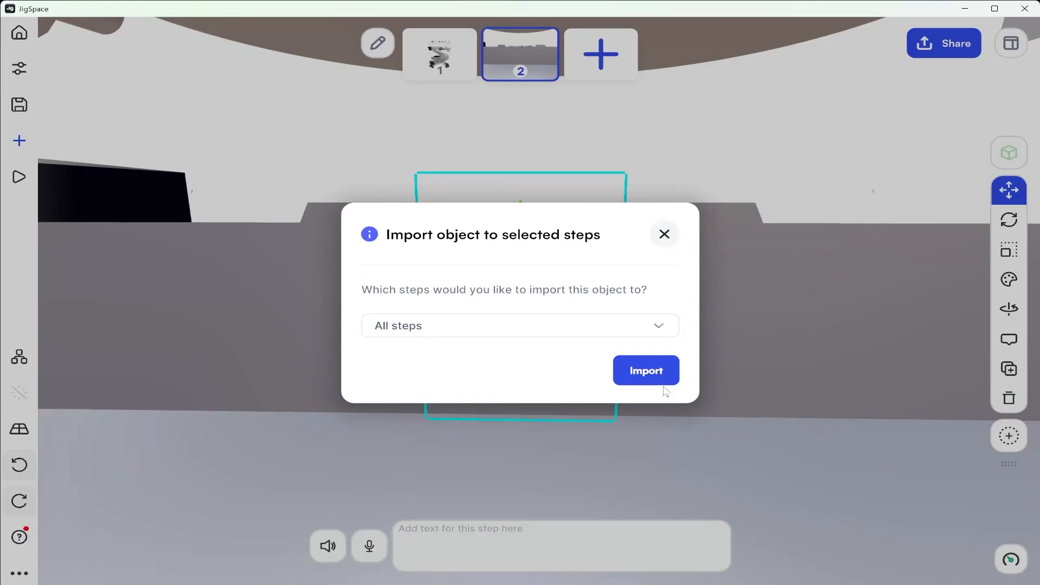
{"action": "left_click", "coordinate": [655, 370]}
Select Design Spec Sheets.png in the object hierarchy, raise it out of the robot's base and move it sideways behind the forearm motors
{"action": "left_click_drag", "start_coordinate": [655, 371], "coordinate": [428, 390]}
{"action": "left_click", "coordinate": [328, 468]}
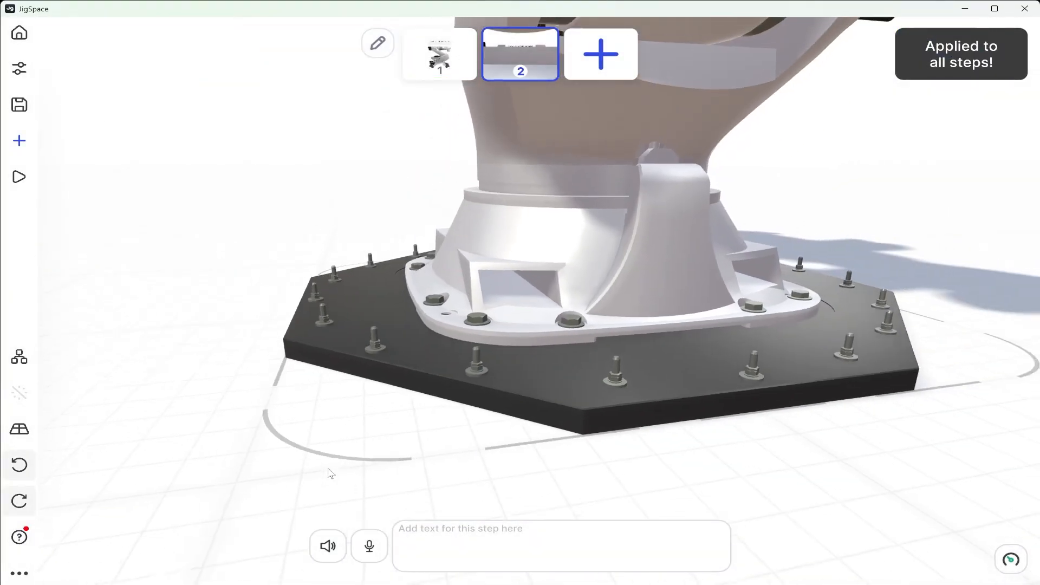
{"action": "right_click_drag", "start_coordinate": [204, 228], "coordinate": [672, 537]}
{"action": "scroll", "coordinate": [348, 366], "scroll_direction": "down", "scroll_amount": 5}
{"action": "left_click_drag", "start_coordinate": [348, 367], "coordinate": [562, 357]}
{"action": "right_click_drag", "start_coordinate": [562, 357], "coordinate": [417, 348]}
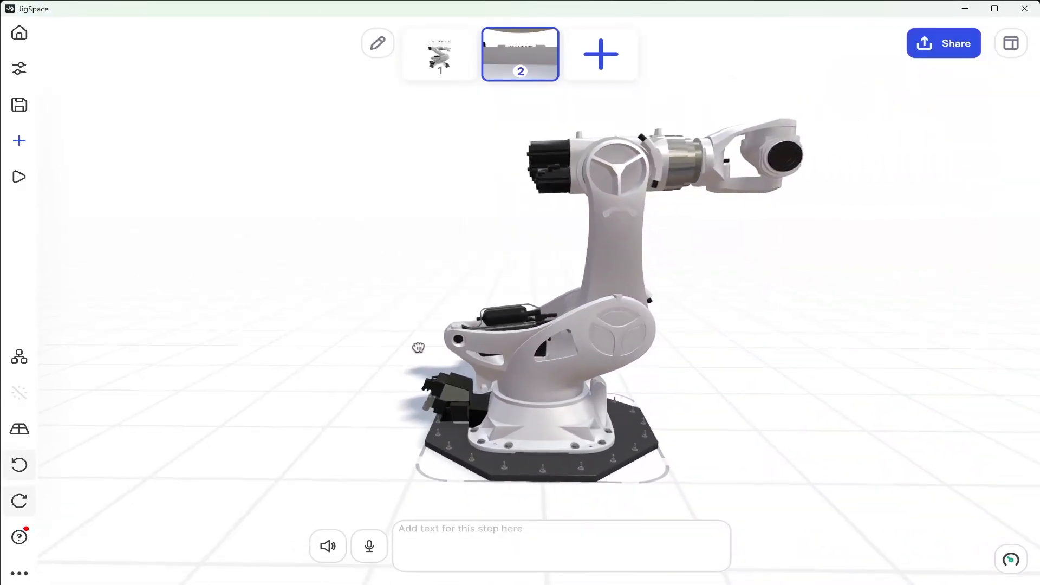
{"action": "left_click", "coordinate": [18, 357]}
{"action": "left_click", "coordinate": [137, 113]}
{"action": "left_click_drag", "start_coordinate": [540, 360], "coordinate": [532, 92]}
{"action": "left_click_drag", "start_coordinate": [650, 157], "coordinate": [521, 159]}
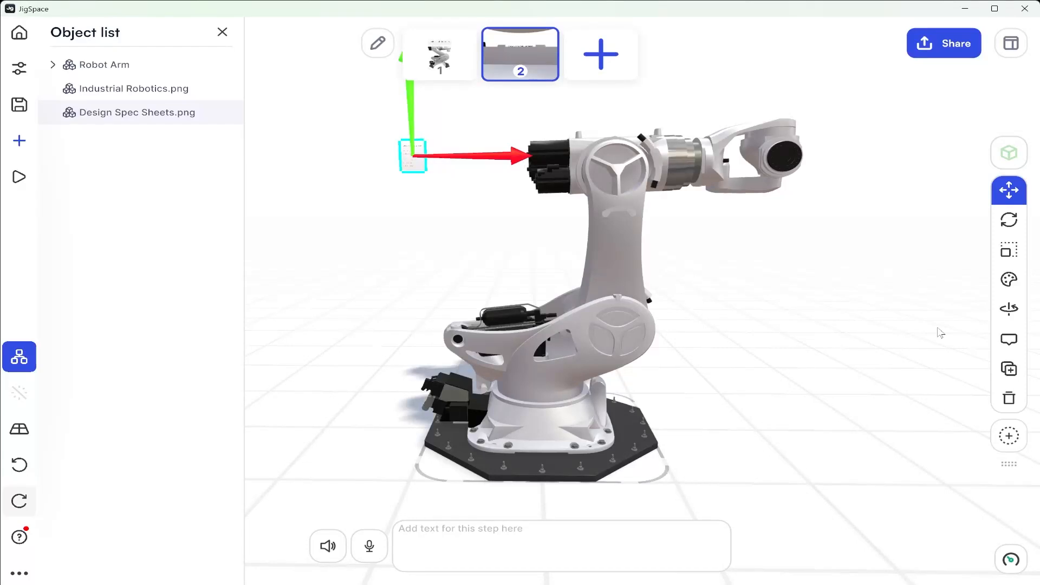
Scale the Design Spec Sheets image up uniformly to a large readable panel and lower it slightly beside the robot arm
{"action": "key", "text": "r"}
{"action": "left_click", "coordinate": [222, 32]}
{"action": "left_click_drag", "start_coordinate": [413, 156], "coordinate": [727, 296]}
{"action": "left_click", "coordinate": [1004, 192]}
{"action": "scroll", "coordinate": [564, 179], "scroll_direction": "down", "scroll_amount": 1}
{"action": "middle_click_drag", "start_coordinate": [564, 179], "coordinate": [588, 238]}
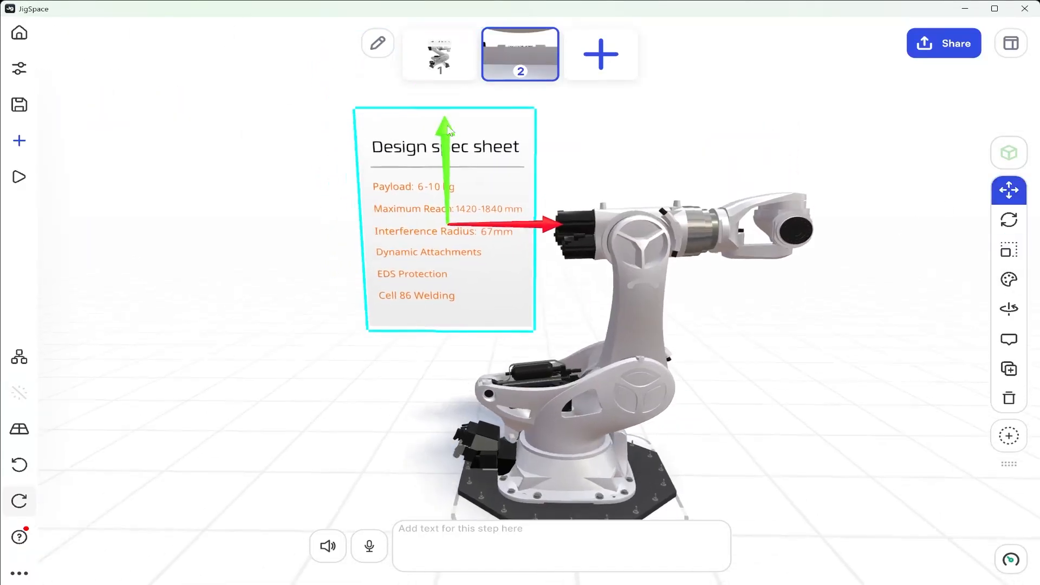
{"action": "left_click_drag", "start_coordinate": [448, 128], "coordinate": [442, 142]}
Make the Design Spec Sheets panel slightly transparent, deselect it and frame it together with the robot arm
{"action": "left_click_drag", "start_coordinate": [340, 239], "coordinate": [143, 379]}
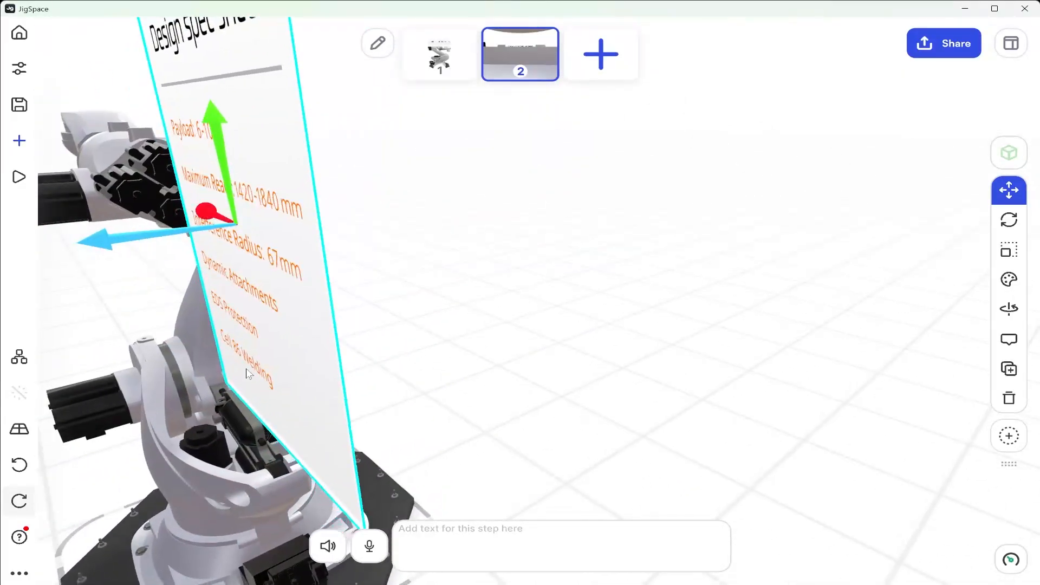
{"action": "left_click", "coordinate": [1009, 280]}
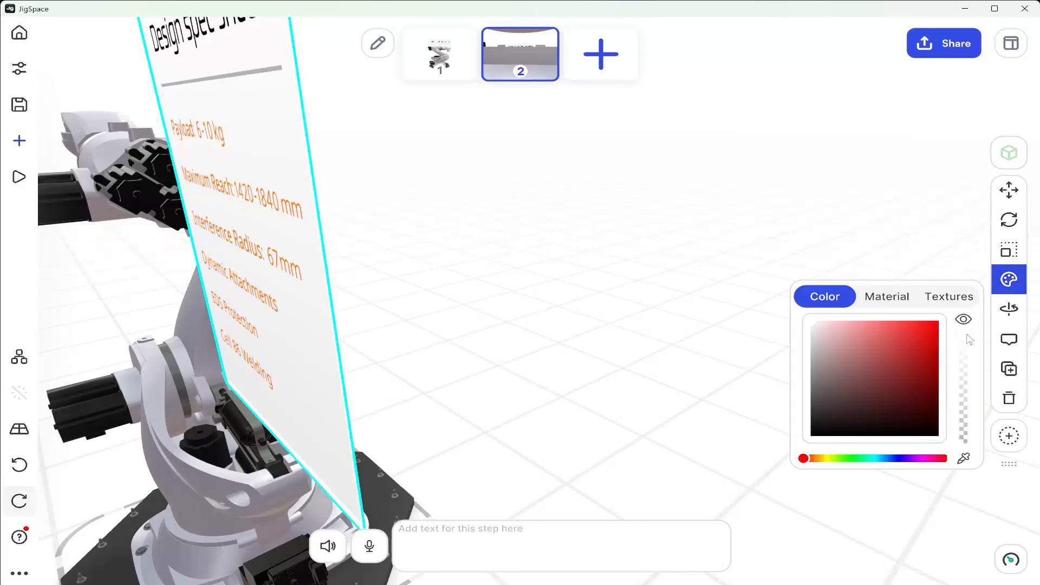
{"action": "left_click", "coordinate": [965, 337]}
{"action": "left_click", "coordinate": [835, 208]}
{"action": "left_click_drag", "start_coordinate": [931, 245], "coordinate": [801, 345]}
{"action": "left_click_drag", "start_coordinate": [1030, 435], "coordinate": [668, 362]}
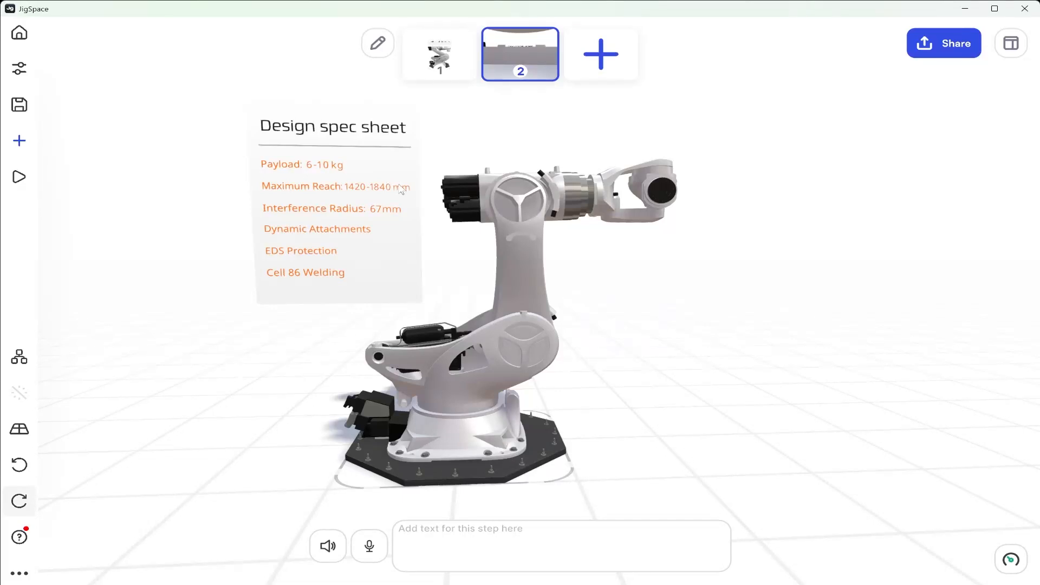
Enter "Data Points." as the text of step 2 and add a third step
{"action": "left_click", "coordinate": [452, 531]}
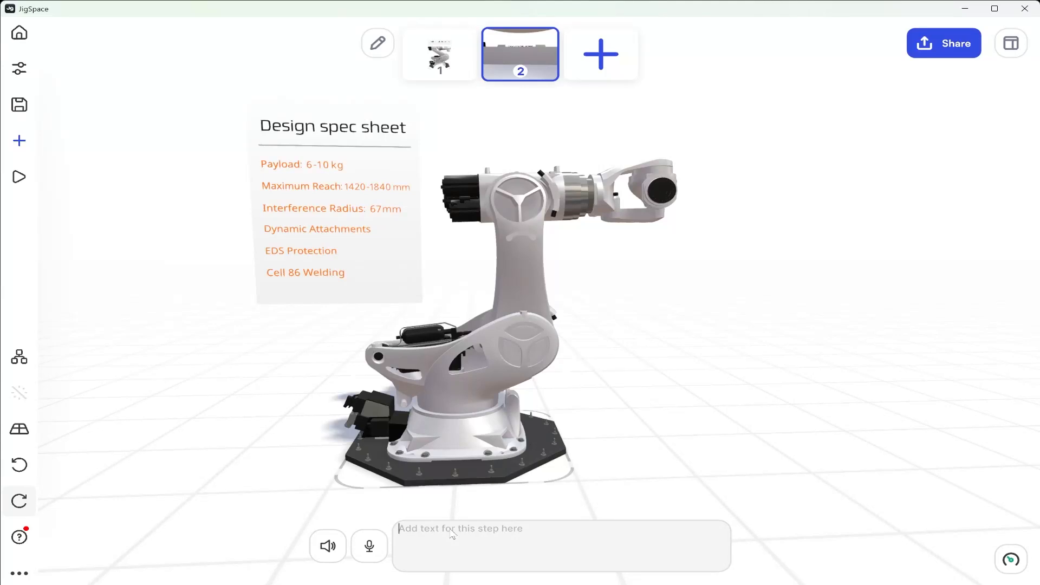
{"action": "type", "text": "Data Points."}
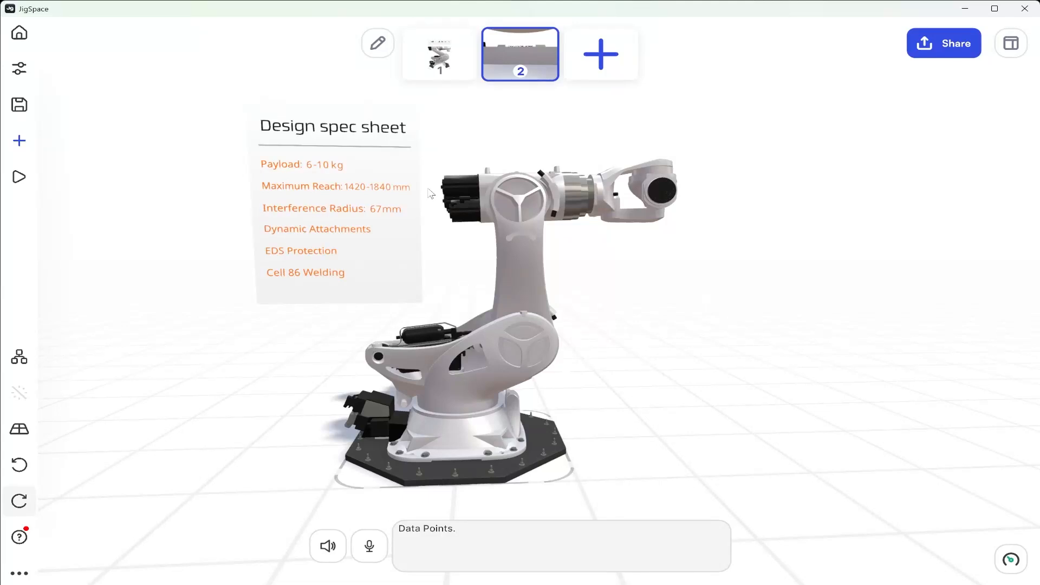
{"action": "left_click", "coordinate": [602, 57]}
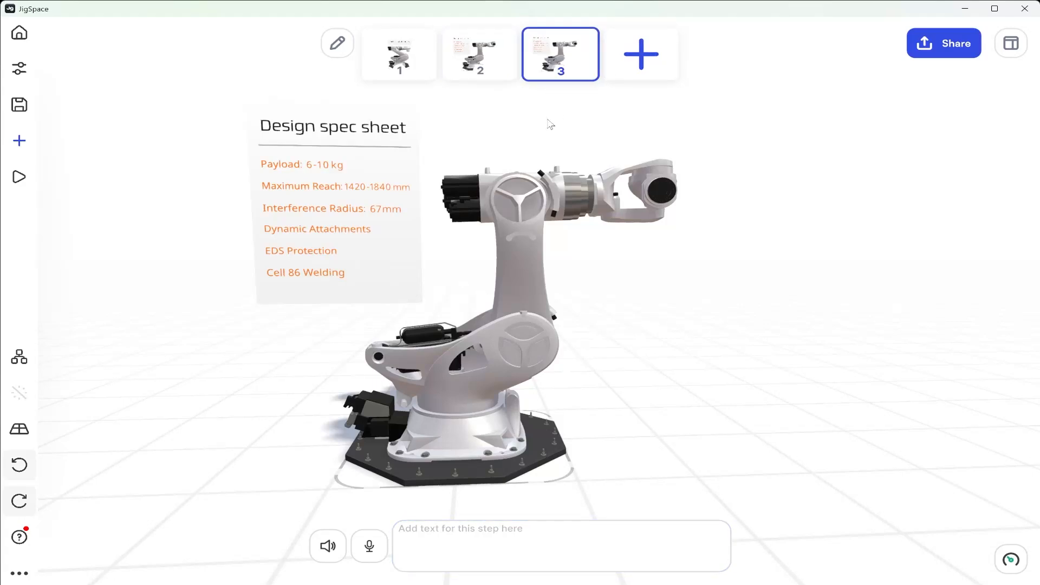
Move the Design Spec Sheets panel in step 3 backward along its depth axis, away from the robot arm
{"action": "left_click", "coordinate": [331, 196]}
{"action": "right_click_drag", "start_coordinate": [294, 261], "coordinate": [686, 402]}
{"action": "left_click_drag", "start_coordinate": [472, 275], "coordinate": [371, 249]}
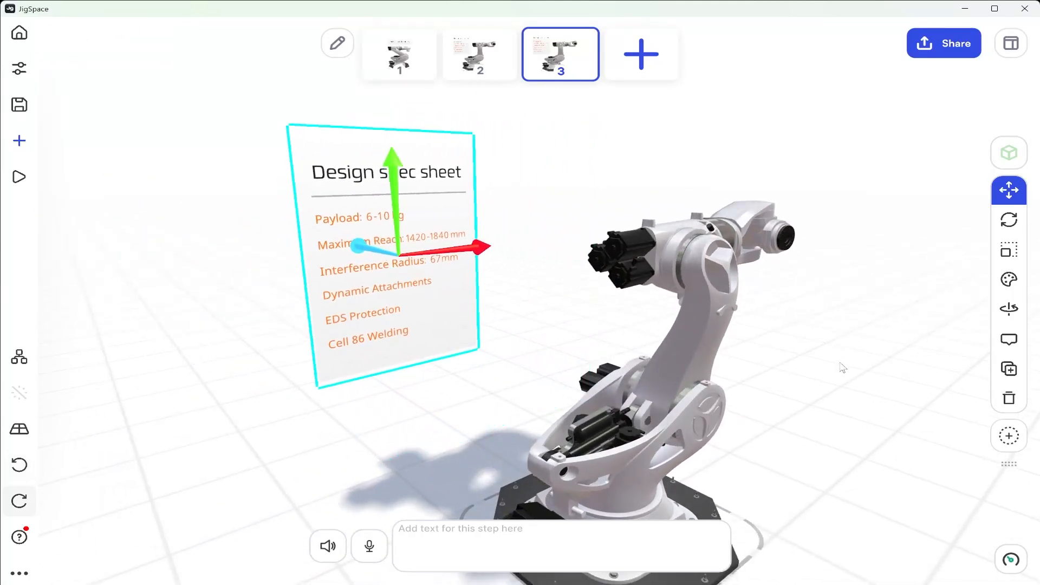
Hide the Design Spec Sheets panel in step 3 and deselect it
{"action": "left_click", "coordinate": [1011, 281]}
{"action": "left_click", "coordinate": [962, 318]}
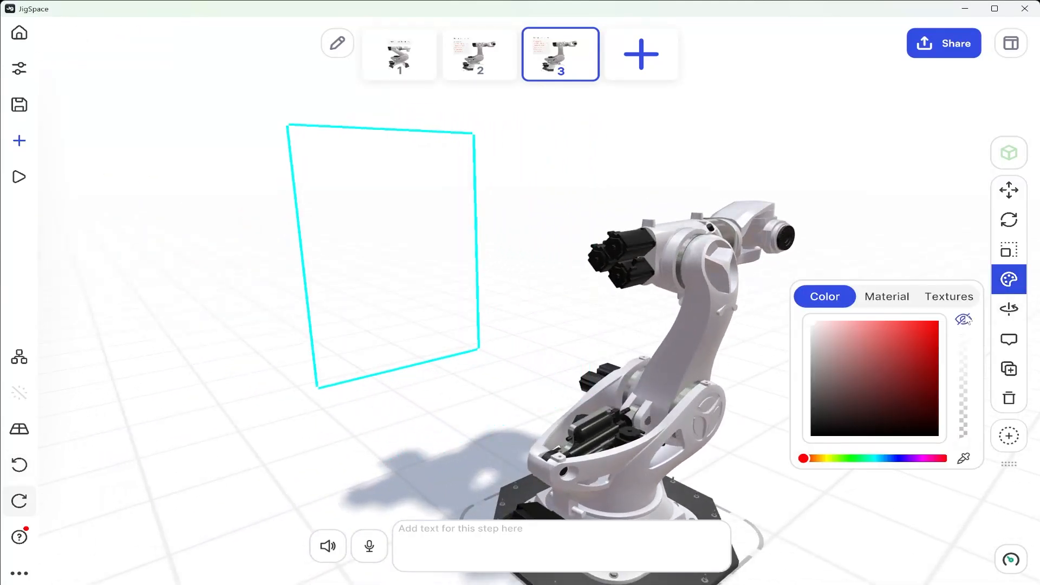
{"action": "left_click", "coordinate": [880, 211]}
Switch the robot arm selection to individual parts and rotate the lower arm forward about its base joint in step 3
{"action": "scroll", "coordinate": [865, 313], "scroll_direction": "down", "scroll_amount": 1}
{"action": "right_click_drag", "start_coordinate": [864, 314], "coordinate": [844, 362]}
{"action": "middle_click_drag", "start_coordinate": [844, 362], "coordinate": [739, 321]}
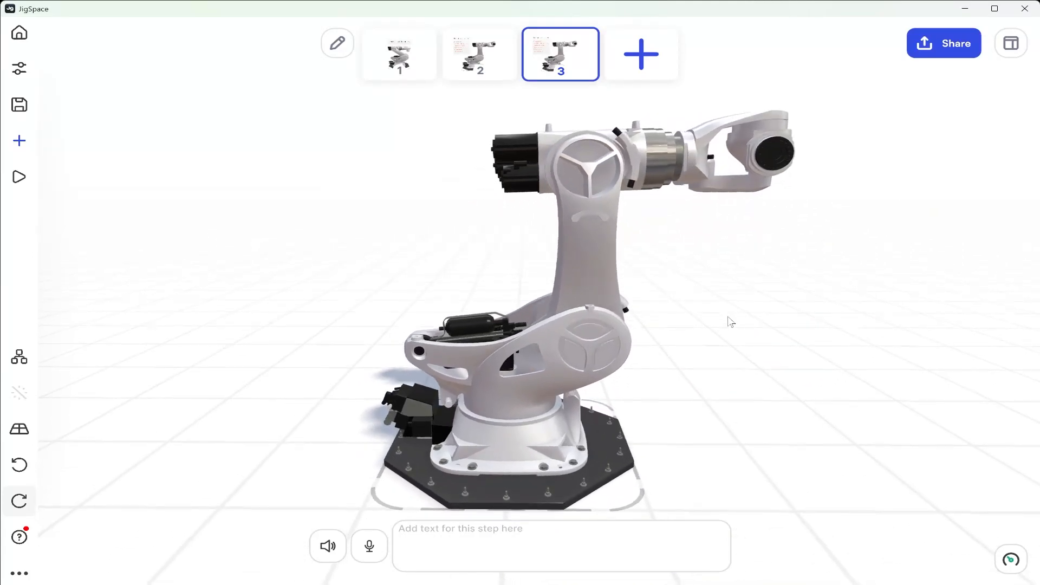
{"action": "middle_click_drag", "start_coordinate": [743, 265], "coordinate": [635, 264]}
{"action": "right_click_drag", "start_coordinate": [636, 264], "coordinate": [618, 294]}
{"action": "left_click", "coordinate": [611, 297]}
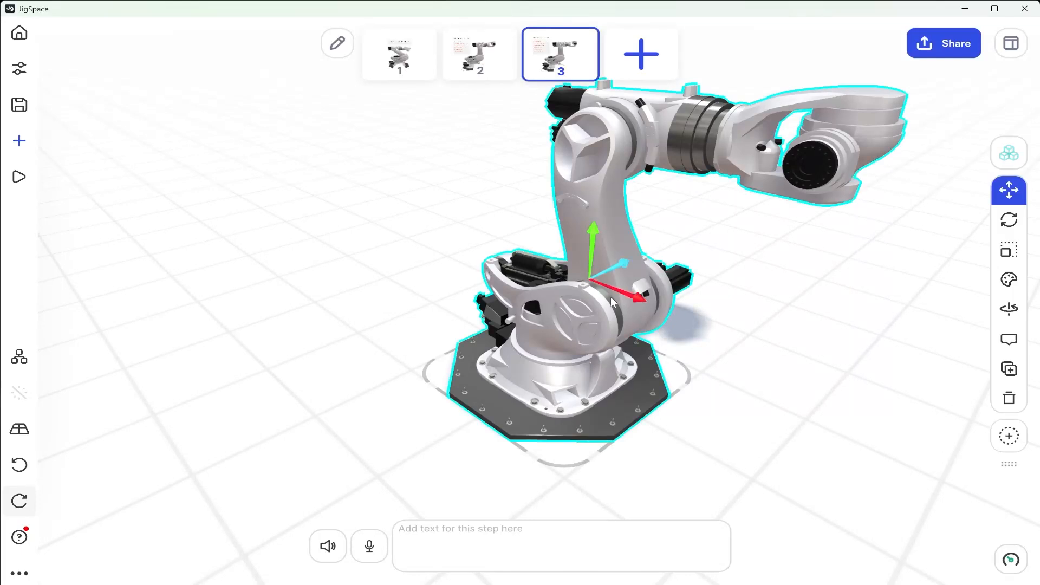
{"action": "left_click", "coordinate": [1008, 153]}
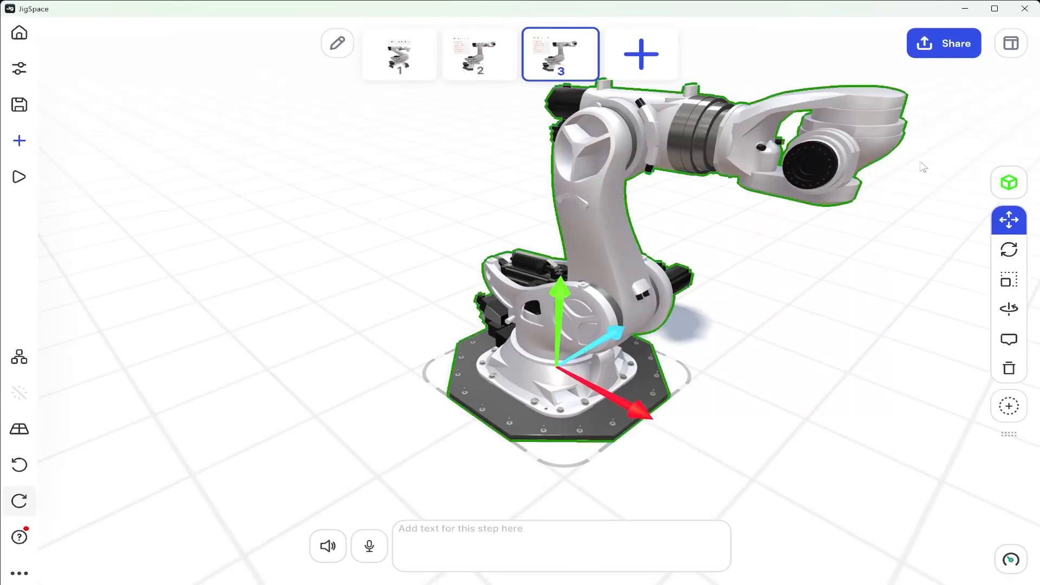
{"action": "left_click", "coordinate": [610, 304]}
{"action": "key", "text": "e"}
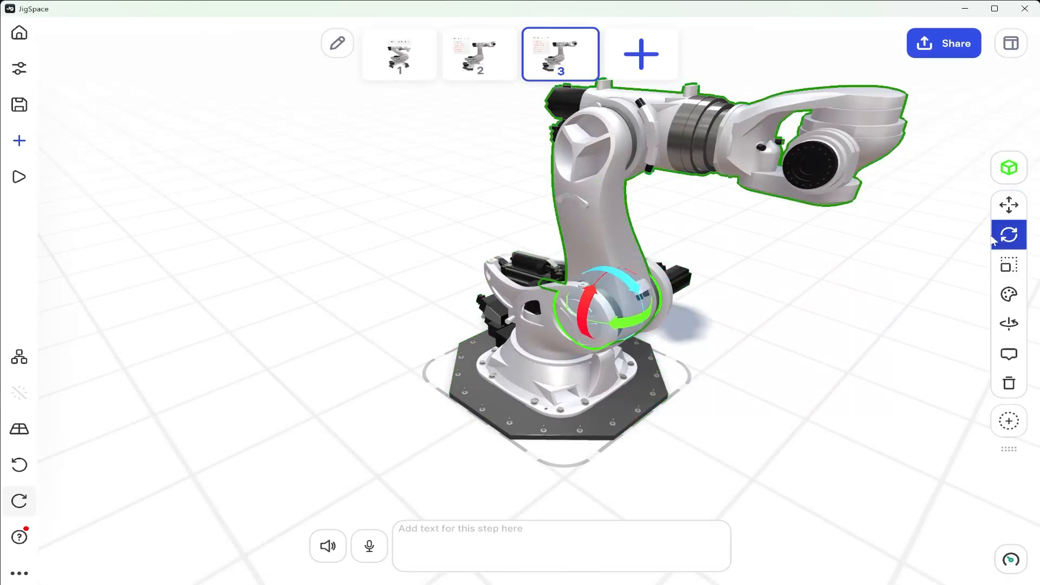
{"action": "left_click_drag", "start_coordinate": [624, 258], "coordinate": [670, 288]}
Rotate the forearm upward in line with the lower arm and turn the wrist head outward, then deselect
{"action": "left_click", "coordinate": [531, 268]}
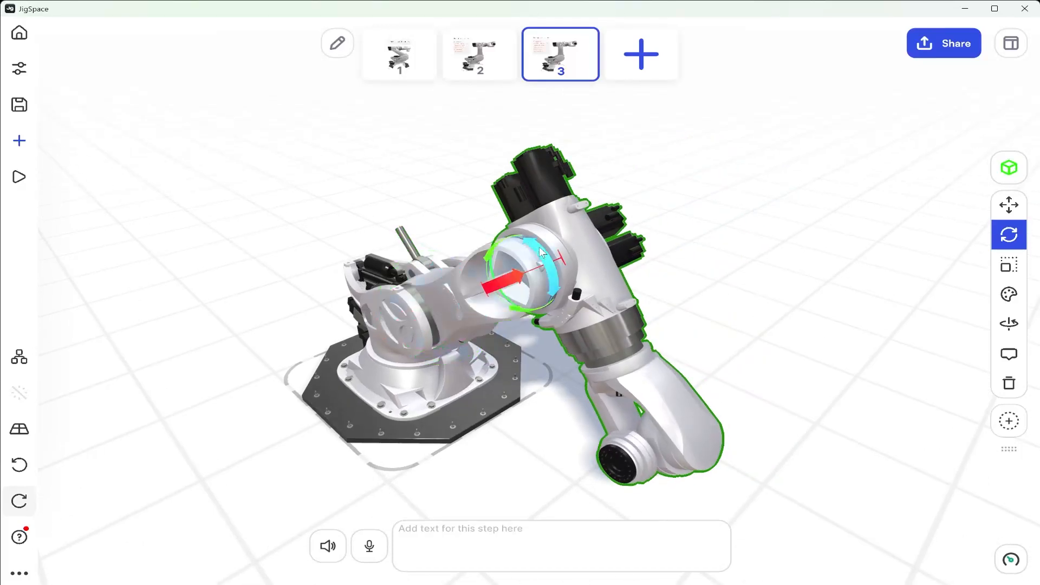
{"action": "left_click_drag", "start_coordinate": [567, 255], "coordinate": [470, 225]}
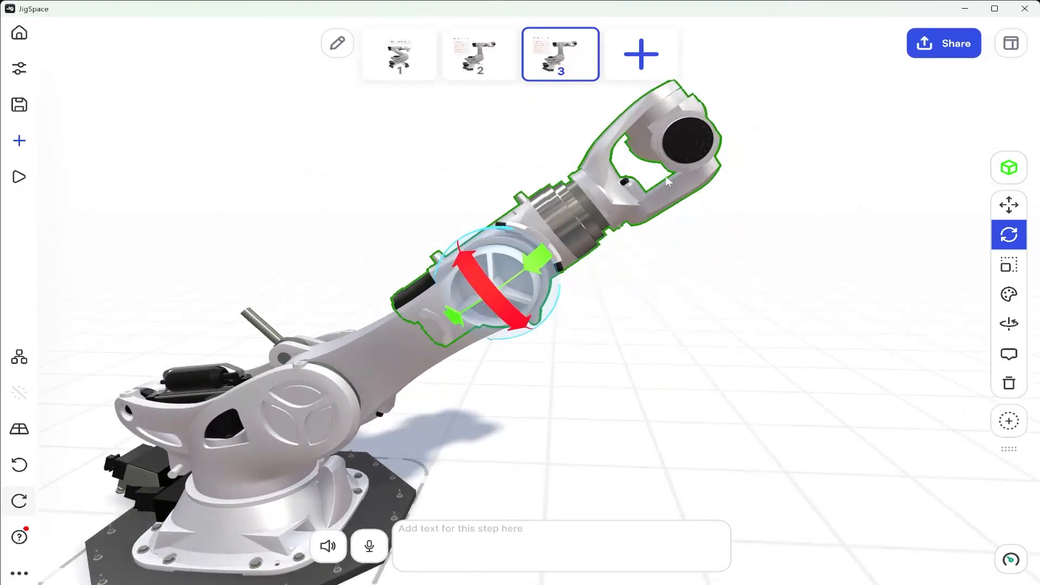
{"action": "left_click", "coordinate": [638, 141]}
{"action": "left_click_drag", "start_coordinate": [653, 200], "coordinate": [748, 152]}
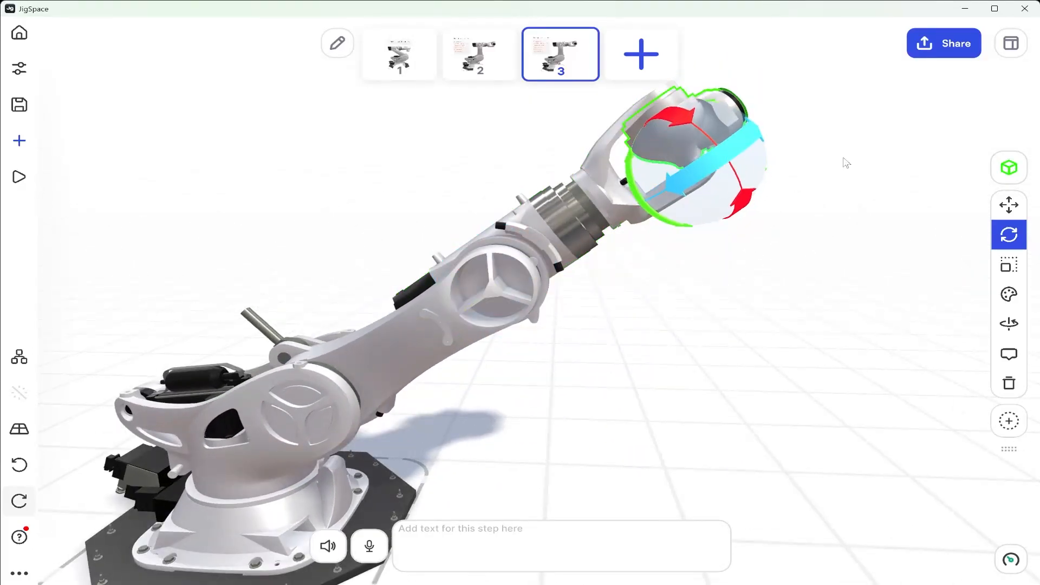
{"action": "left_click", "coordinate": [844, 159]}
Import the Degree Rulers.obj model from the Manufacturing folder into all steps
{"action": "scroll", "coordinate": [711, 419], "scroll_direction": "down", "scroll_amount": 4}
{"action": "right_click_drag", "start_coordinate": [640, 407], "coordinate": [681, 381]}
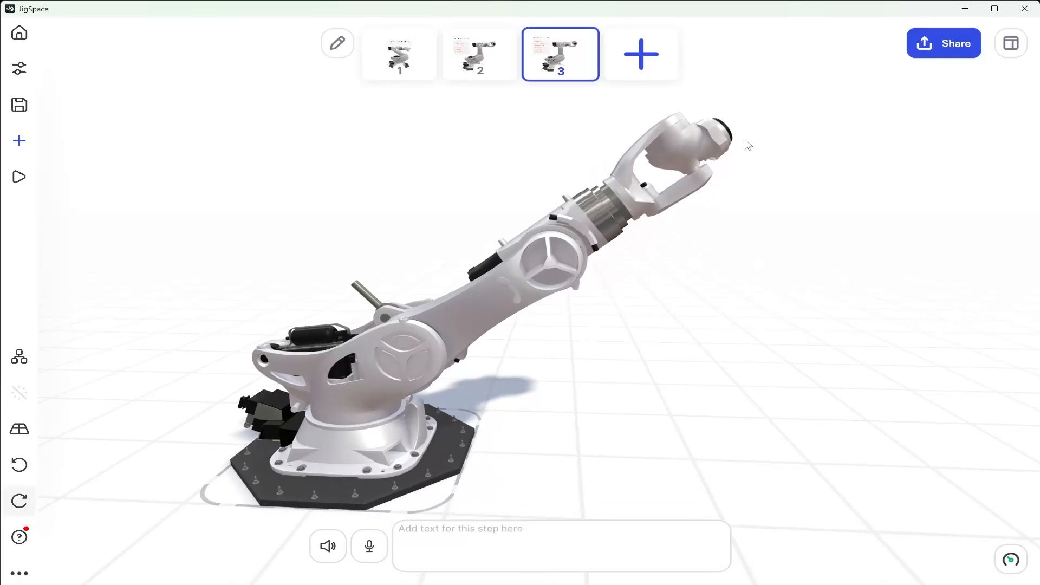
{"action": "right_click_drag", "start_coordinate": [539, 354], "coordinate": [603, 319]}
{"action": "scroll", "coordinate": [604, 355], "scroll_direction": "down", "scroll_amount": 5}
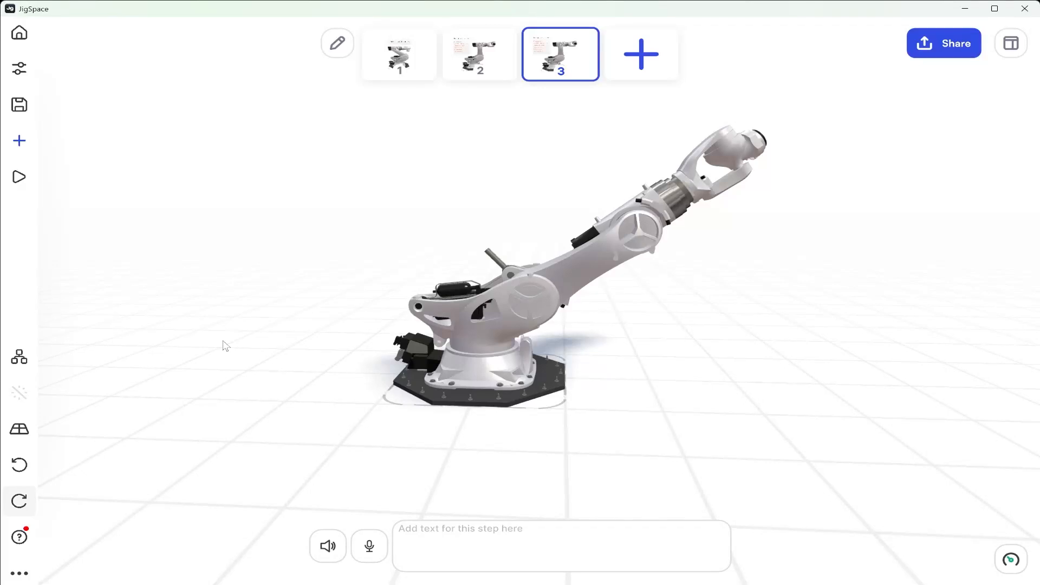
{"action": "left_click", "coordinate": [22, 146]}
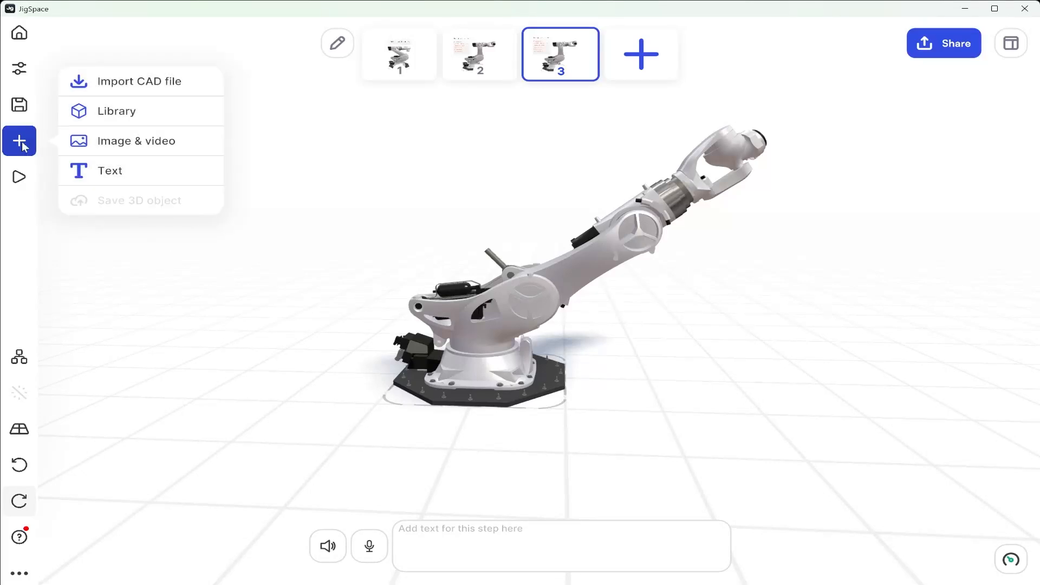
{"action": "left_click", "coordinate": [134, 82]}
{"action": "left_click", "coordinate": [137, 126]}
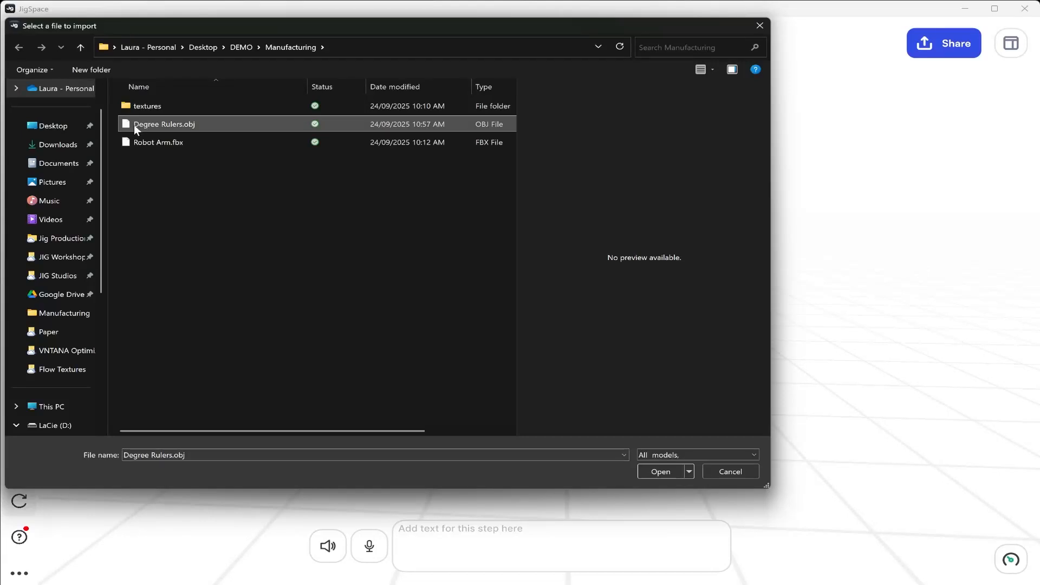
{"action": "left_click", "coordinate": [658, 471]}
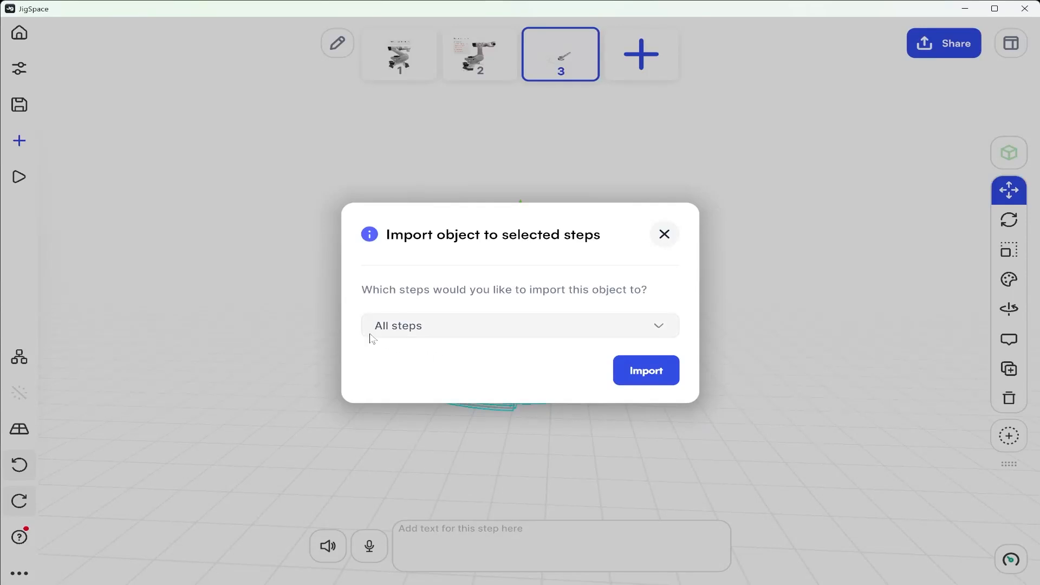
{"action": "left_click", "coordinate": [634, 368]}
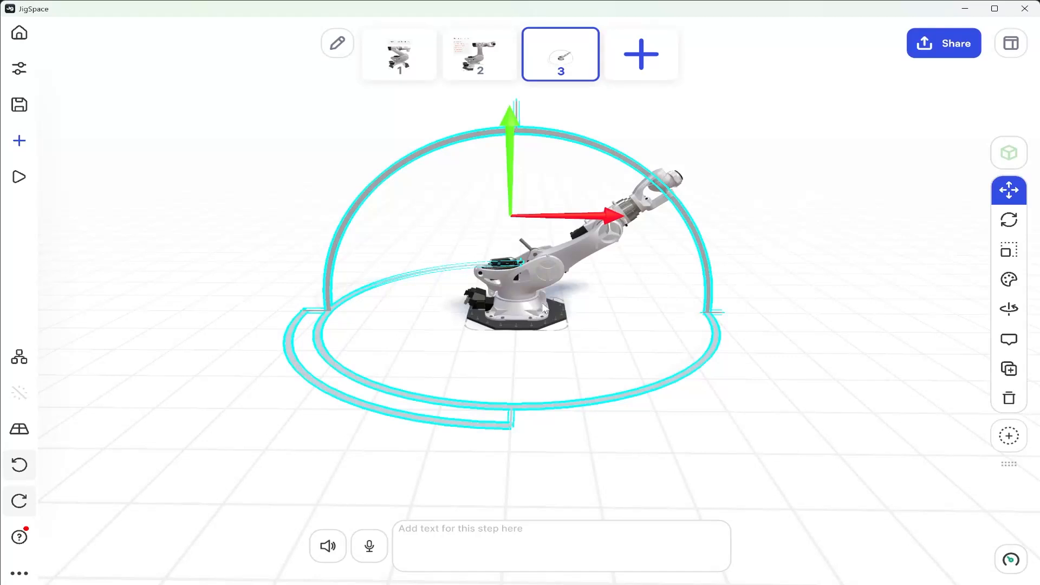
Try to scale the degree rulers up uniformly about their centre pivot
{"action": "right_click_drag", "start_coordinate": [548, 307], "coordinate": [552, 294]}
{"action": "middle_click_drag", "start_coordinate": [564, 173], "coordinate": [552, 218]}
{"action": "right_click_drag", "start_coordinate": [431, 385], "coordinate": [425, 413]}
{"action": "left_click", "coordinate": [1009, 250]}
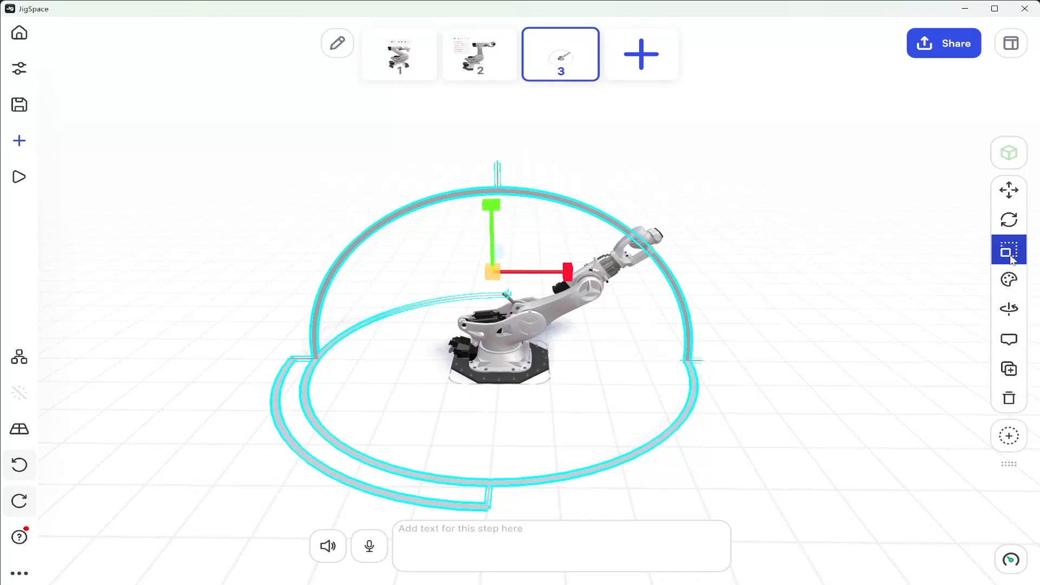
{"action": "right_click_drag", "start_coordinate": [519, 332], "coordinate": [520, 298]}
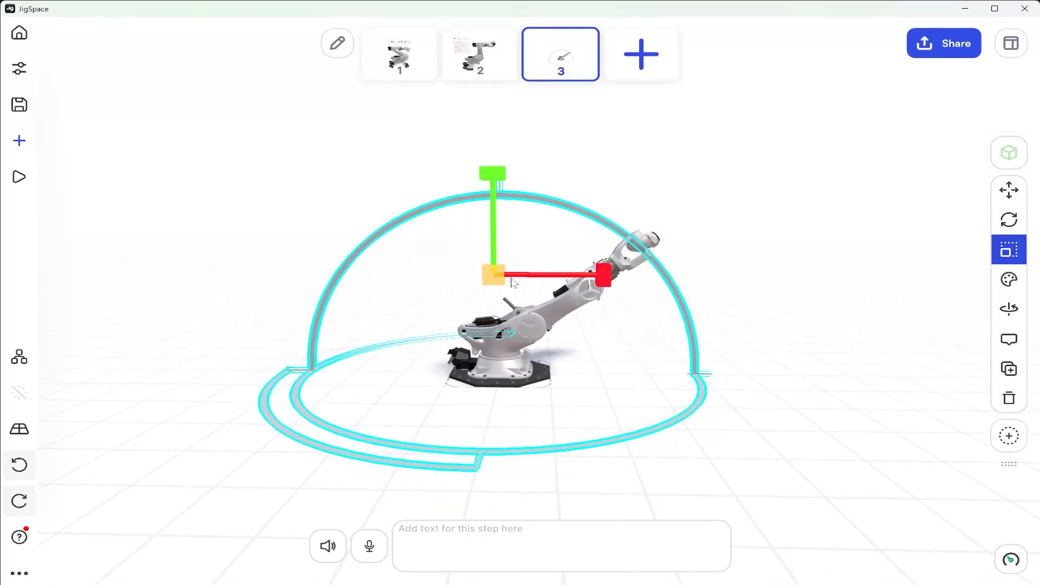
{"action": "left_click_drag", "start_coordinate": [477, 275], "coordinate": [572, 300]}
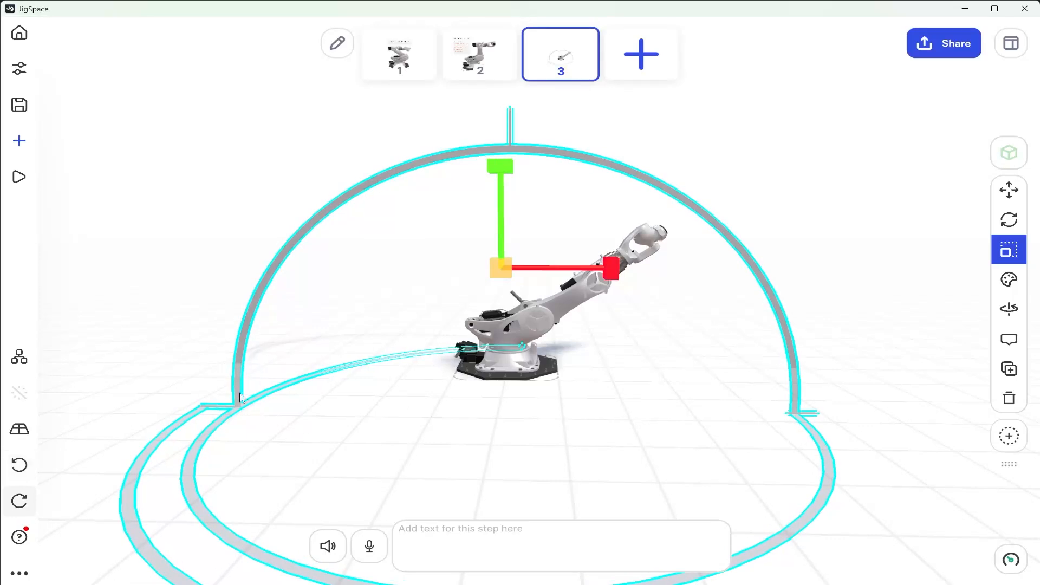
{"action": "left_click_drag", "start_coordinate": [341, 383], "coordinate": [524, 290]}
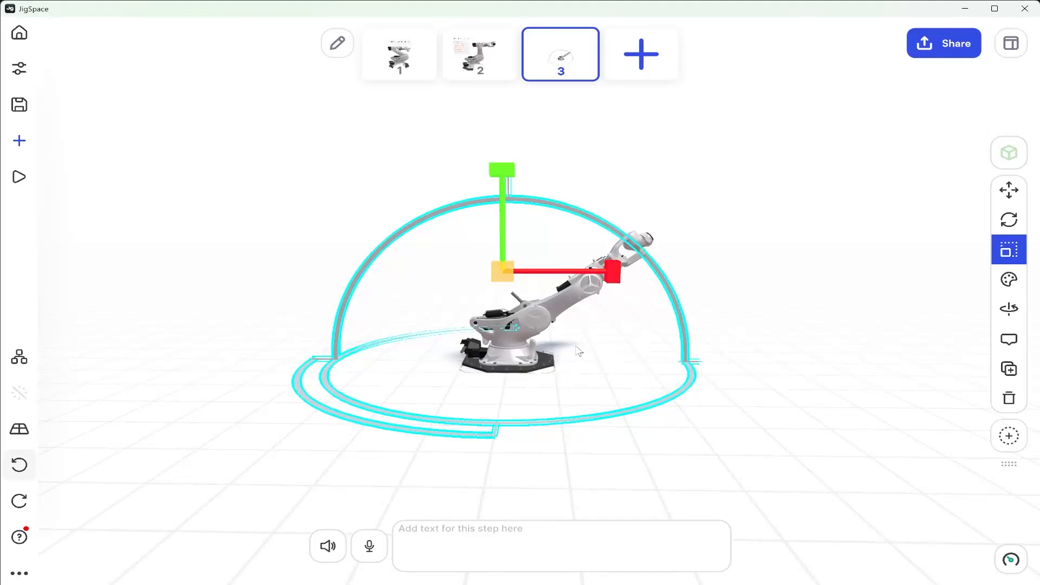
Move the degree rulers' pivot point down to the robot base at X 0.134, Y -2.204, and save it
{"action": "left_click", "coordinate": [1012, 44]}
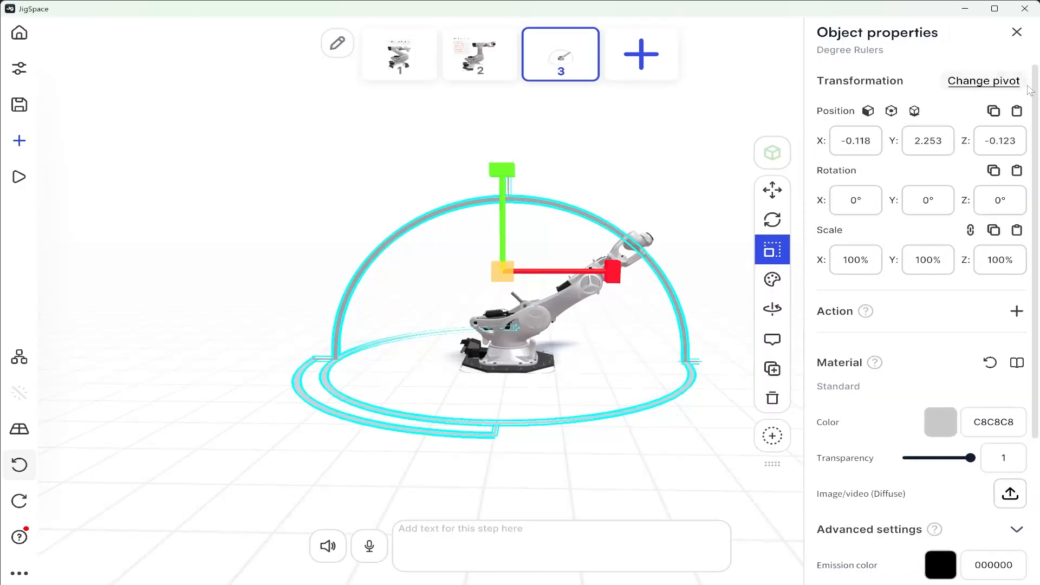
{"action": "left_click", "coordinate": [1009, 82]}
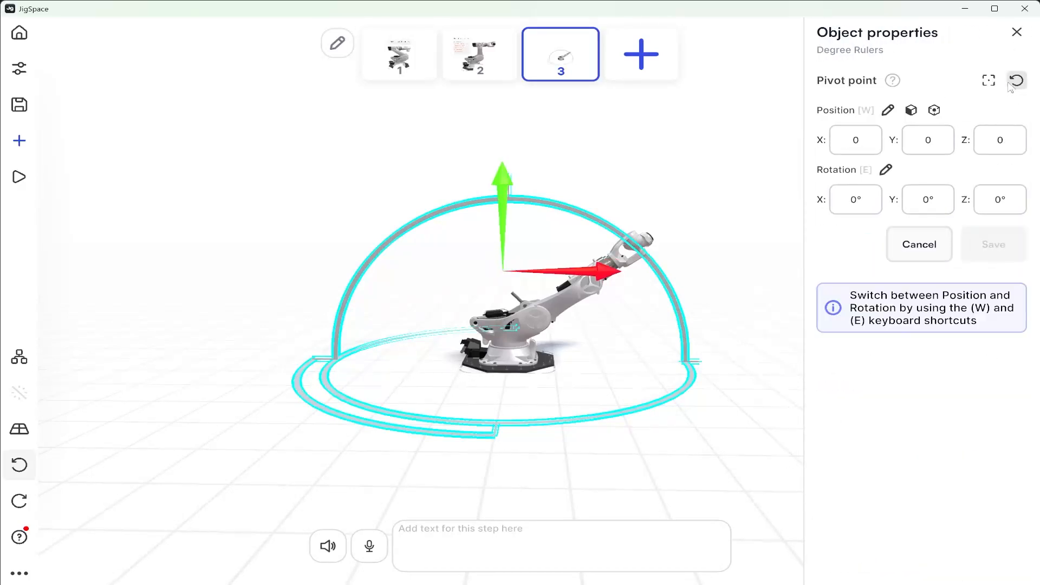
{"action": "left_click_drag", "start_coordinate": [490, 175], "coordinate": [525, 262]}
{"action": "left_click_drag", "start_coordinate": [579, 360], "coordinate": [590, 365]}
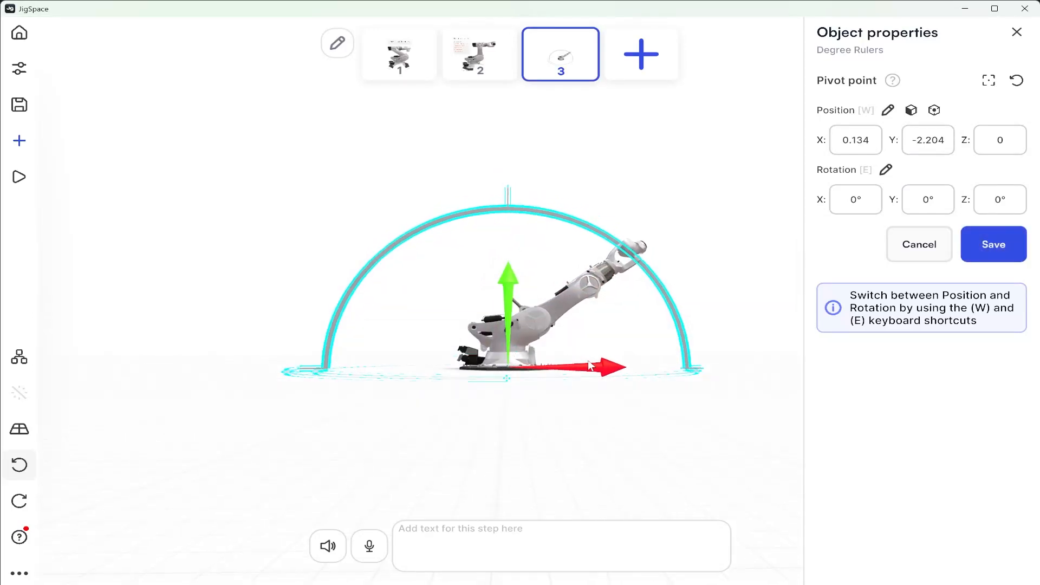
{"action": "left_click_drag", "start_coordinate": [592, 297], "coordinate": [585, 338]}
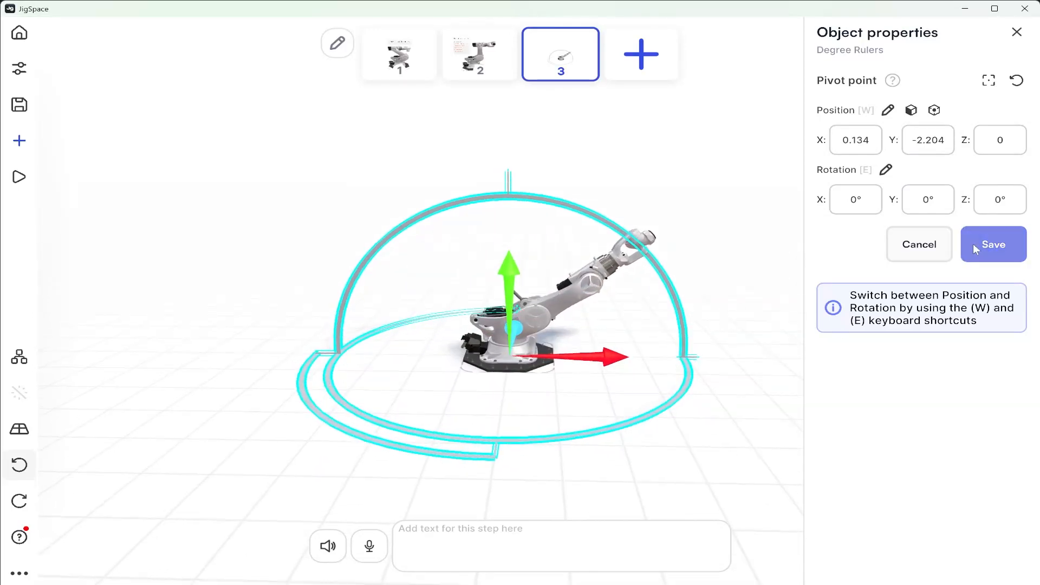
{"action": "left_click", "coordinate": [984, 245]}
Scale the degree rulers up uniformly to 112.5% and check their fit around the robot arm
{"action": "left_click_drag", "start_coordinate": [519, 358], "coordinate": [550, 355]}
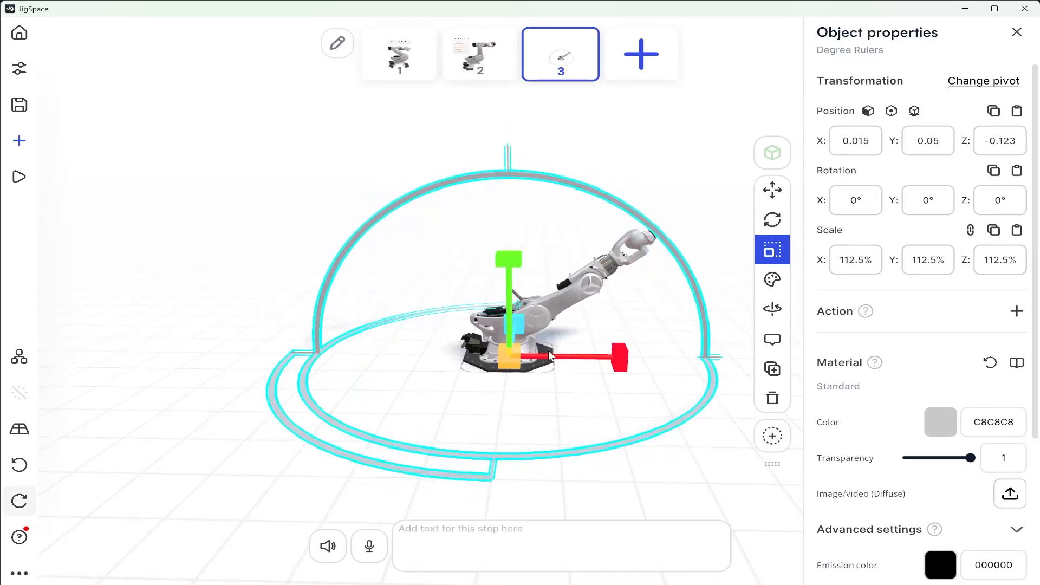
{"action": "left_click_drag", "start_coordinate": [633, 348], "coordinate": [580, 271]}
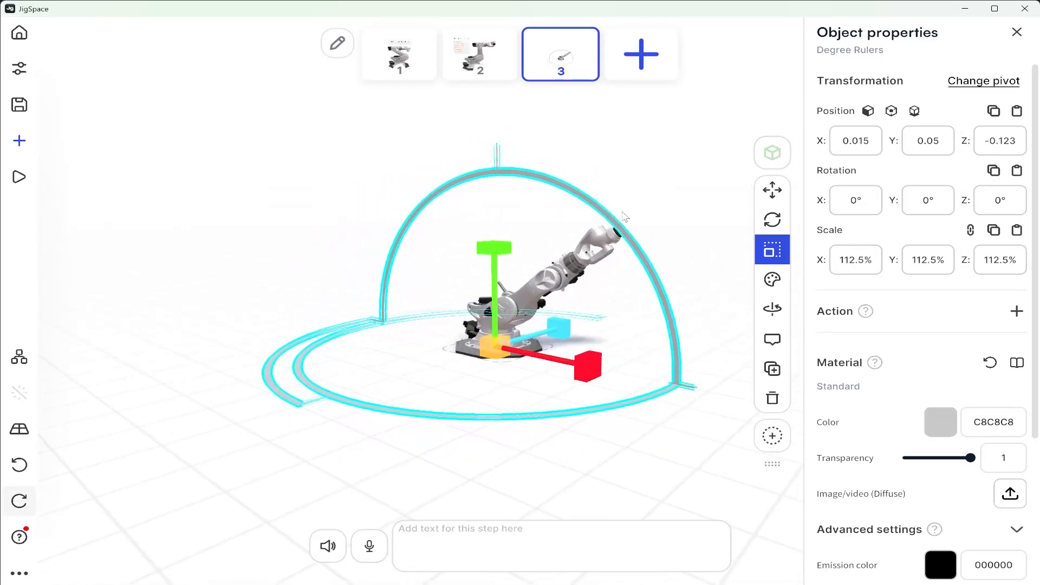
{"action": "left_click_drag", "start_coordinate": [643, 259], "coordinate": [640, 310]}
{"action": "scroll", "coordinate": [545, 332], "scroll_direction": "up", "scroll_amount": 5}
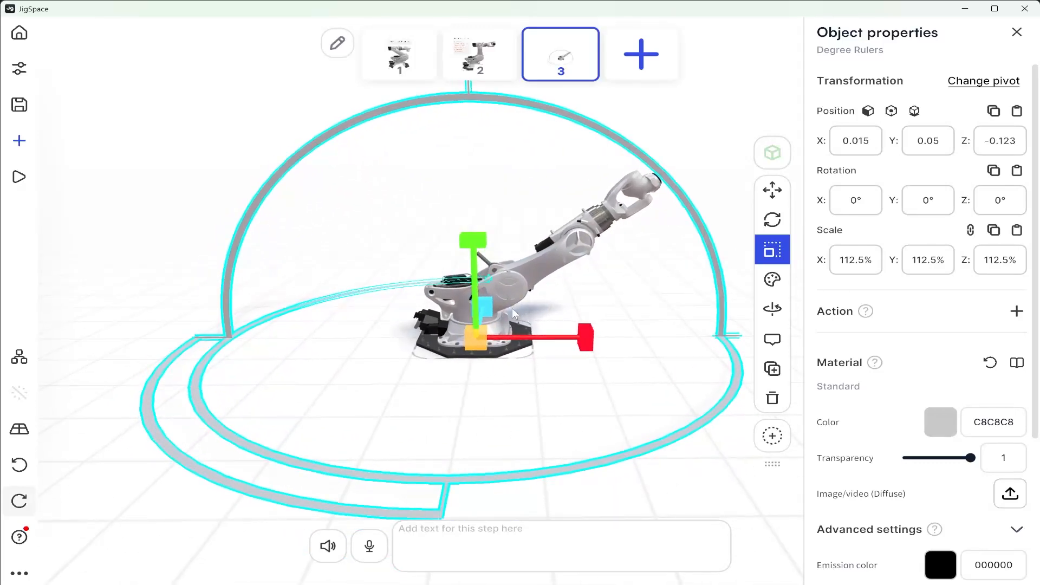
Apply the X-Ray material to the degree rulers, change its colour to a more saturated blue, and close the object properties
{"action": "left_click", "coordinate": [773, 279]}
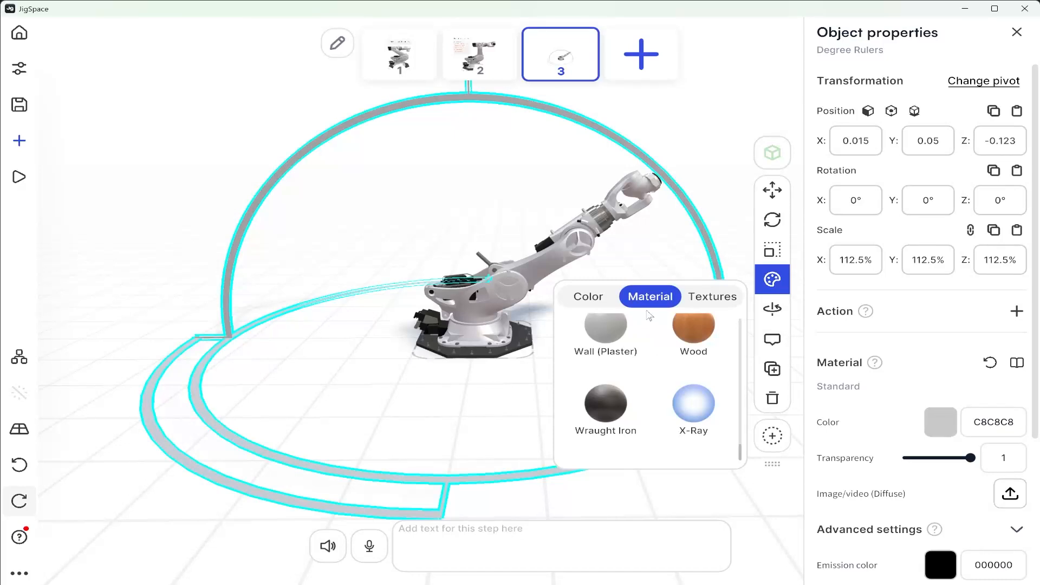
{"action": "left_click", "coordinate": [706, 406]}
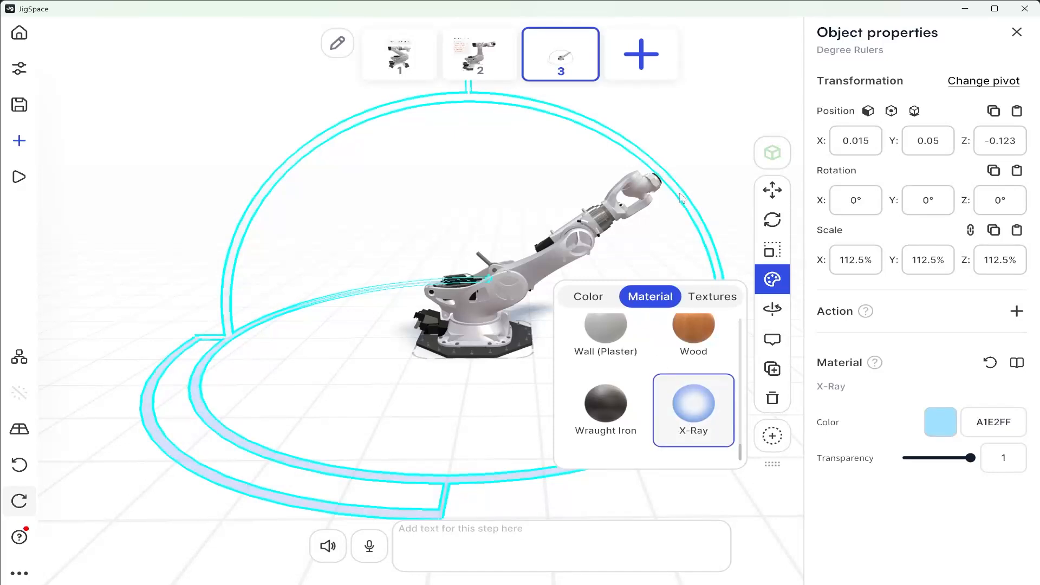
{"action": "left_click", "coordinate": [940, 424]}
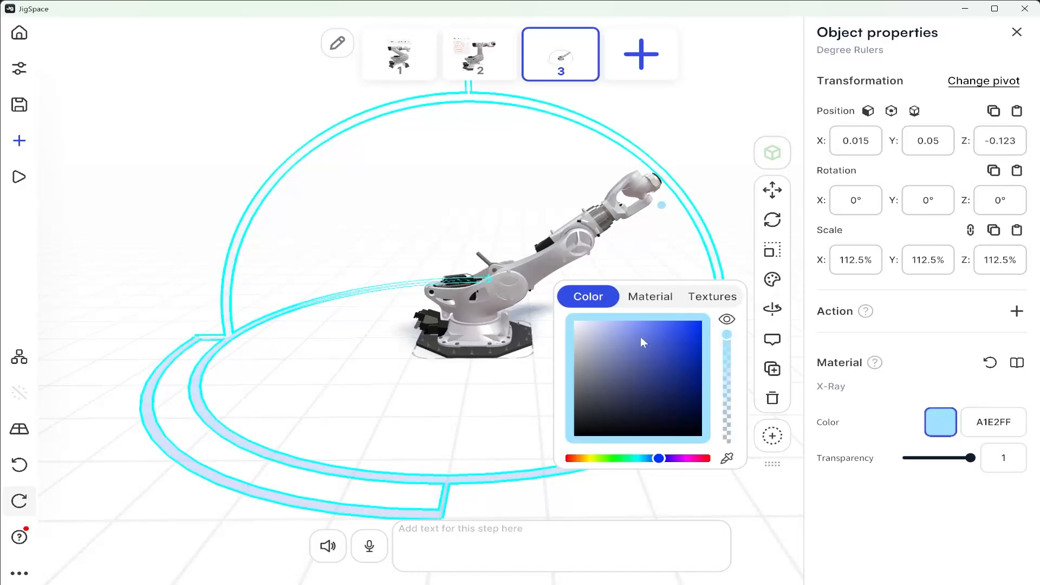
{"action": "left_click_drag", "start_coordinate": [619, 328], "coordinate": [693, 304]}
{"action": "left_click", "coordinate": [710, 125]}
{"action": "left_click_drag", "start_coordinate": [710, 130], "coordinate": [588, 291]}
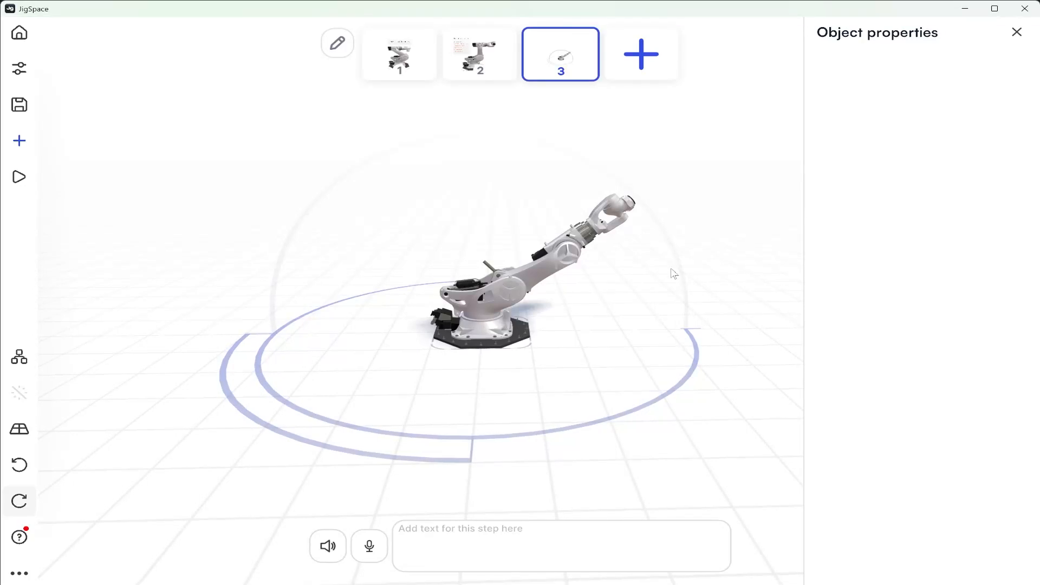
{"action": "left_click", "coordinate": [1017, 33]}
Examine the degree rulers around the robot arm in step 3, compare them with step 2, and return to step 3
{"action": "middle_click_drag", "start_coordinate": [662, 214], "coordinate": [688, 233]}
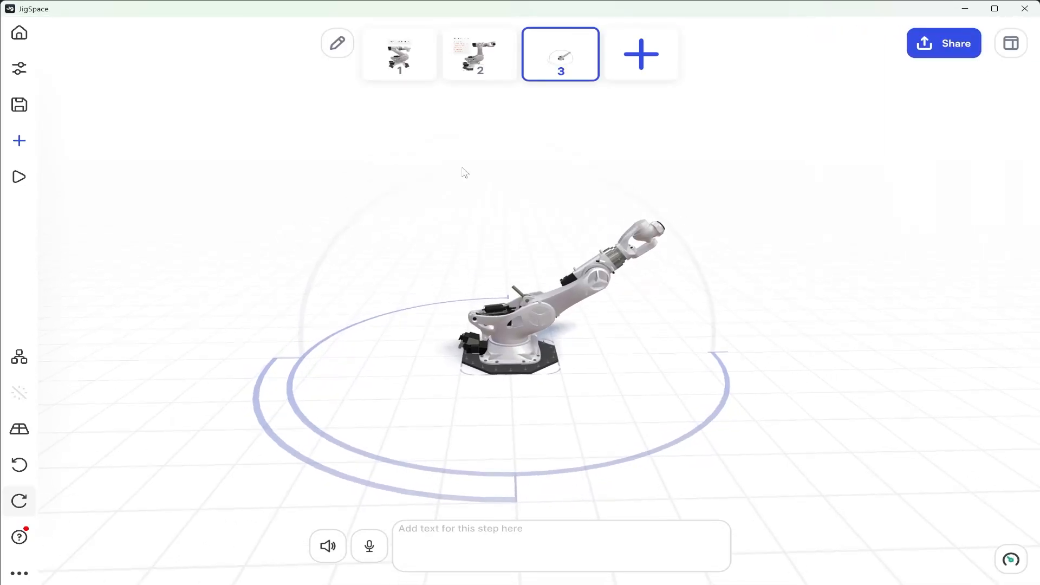
{"action": "scroll", "coordinate": [412, 268], "scroll_direction": "up", "scroll_amount": 1}
{"action": "middle_click_drag", "start_coordinate": [423, 262], "coordinate": [430, 263]}
{"action": "left_click_drag", "start_coordinate": [431, 263], "coordinate": [427, 259]}
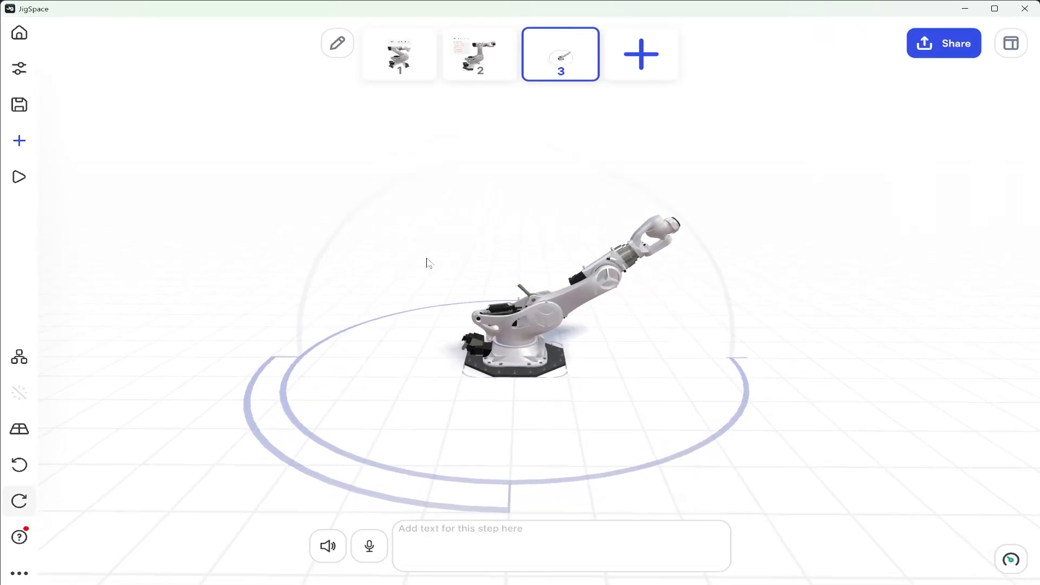
{"action": "left_click", "coordinate": [513, 77]}
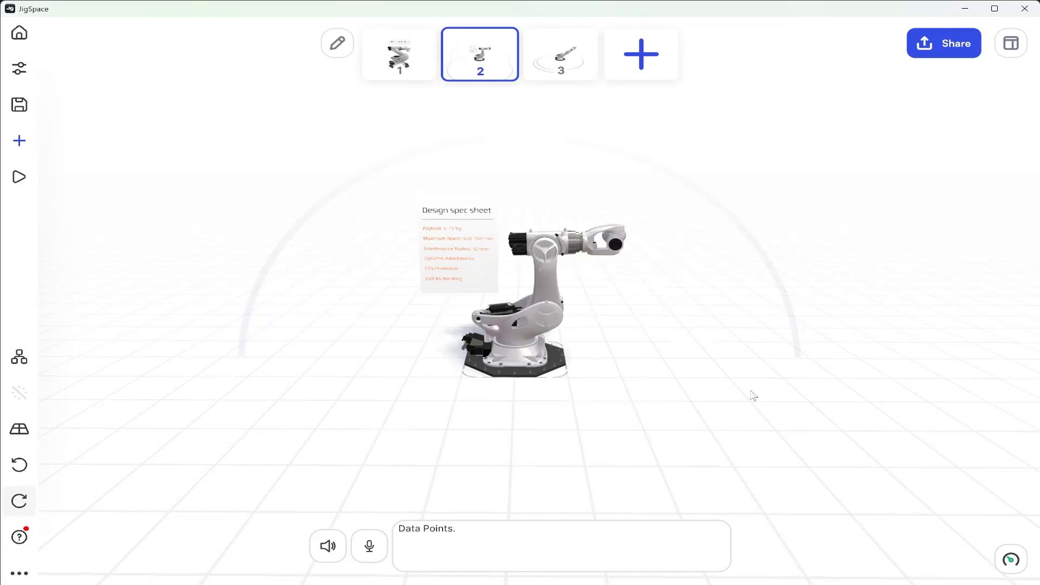
{"action": "left_click", "coordinate": [596, 74]}
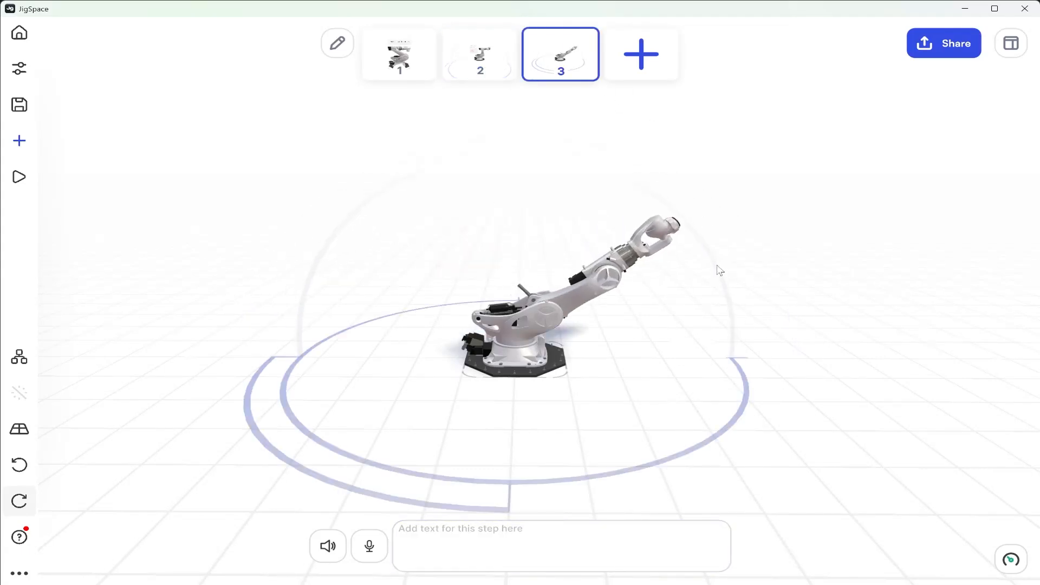
Replicate the degree rulers' position, rotation, scale and colour from step 3 to all previous steps
{"action": "left_click", "coordinate": [677, 299]}
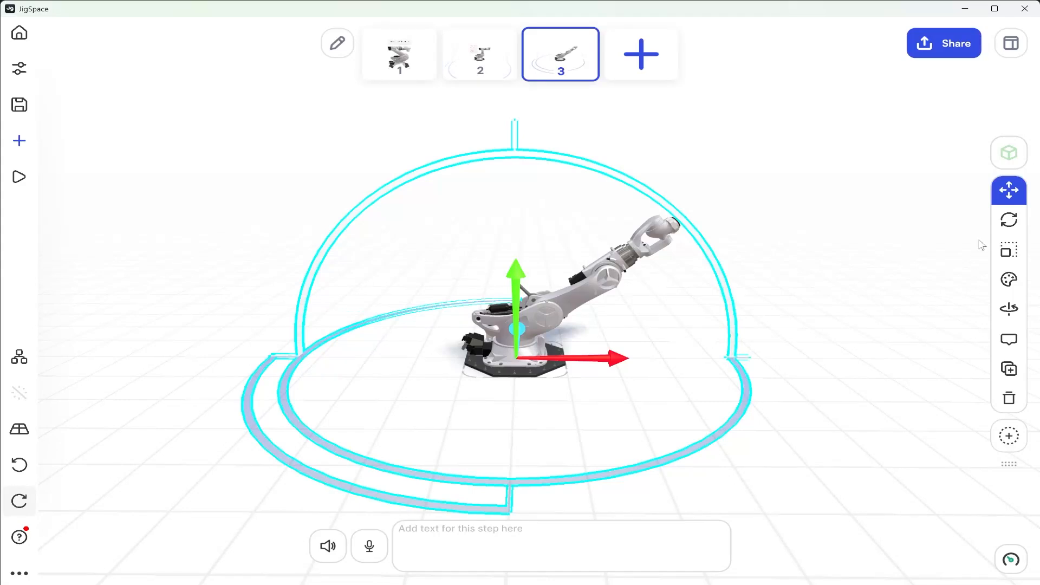
{"action": "left_click", "coordinate": [1009, 191]}
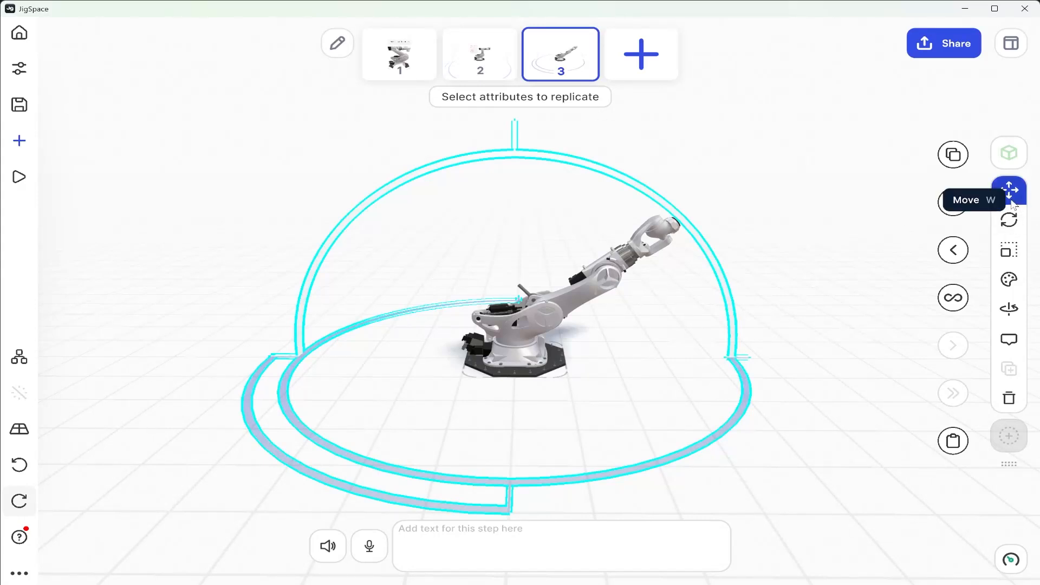
{"action": "left_click", "coordinate": [1009, 220]}
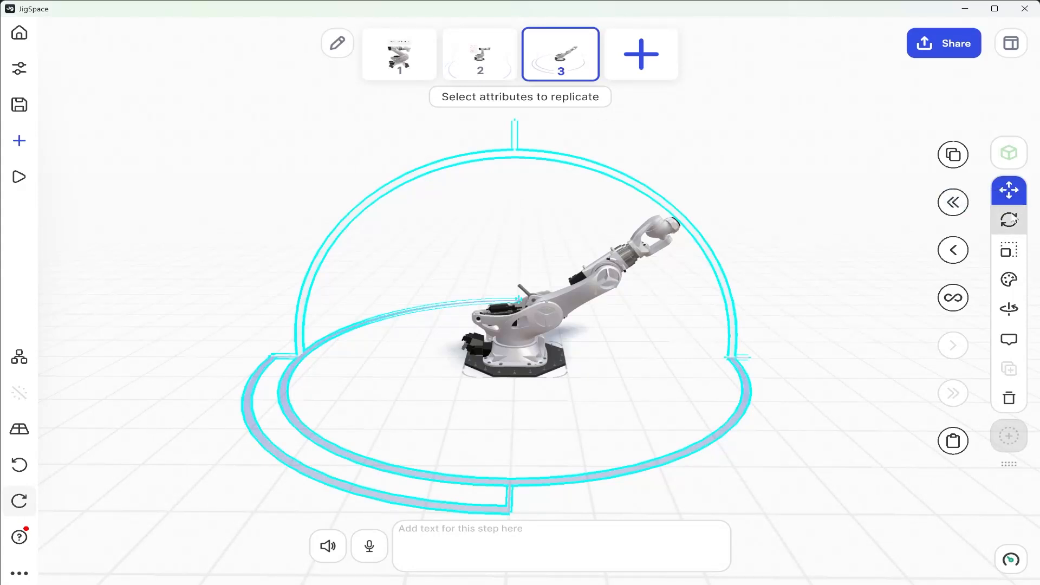
{"action": "left_click", "coordinate": [1016, 253]}
{"action": "left_click", "coordinate": [1018, 279]}
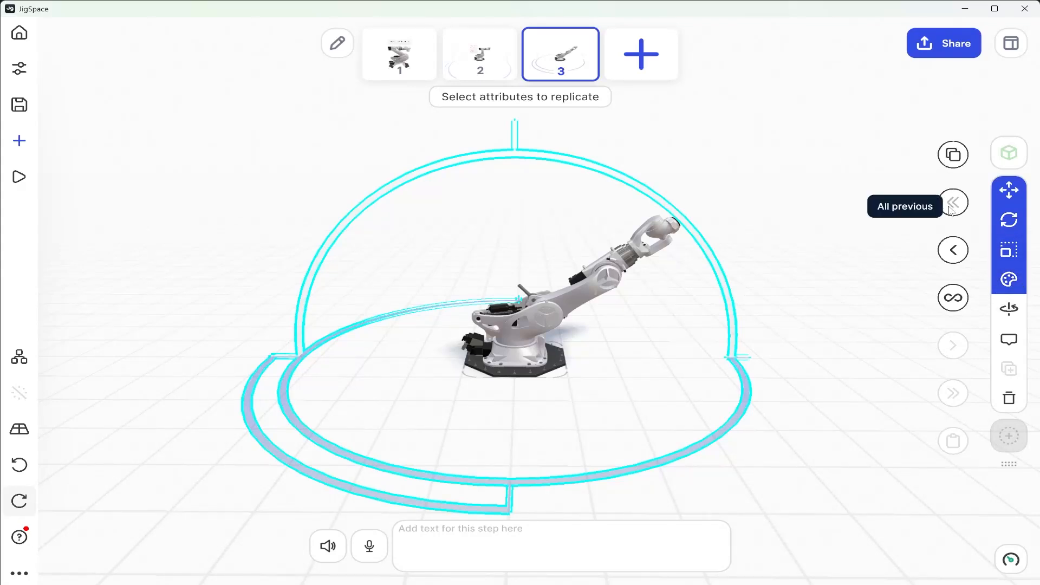
{"action": "left_click", "coordinate": [954, 204]}
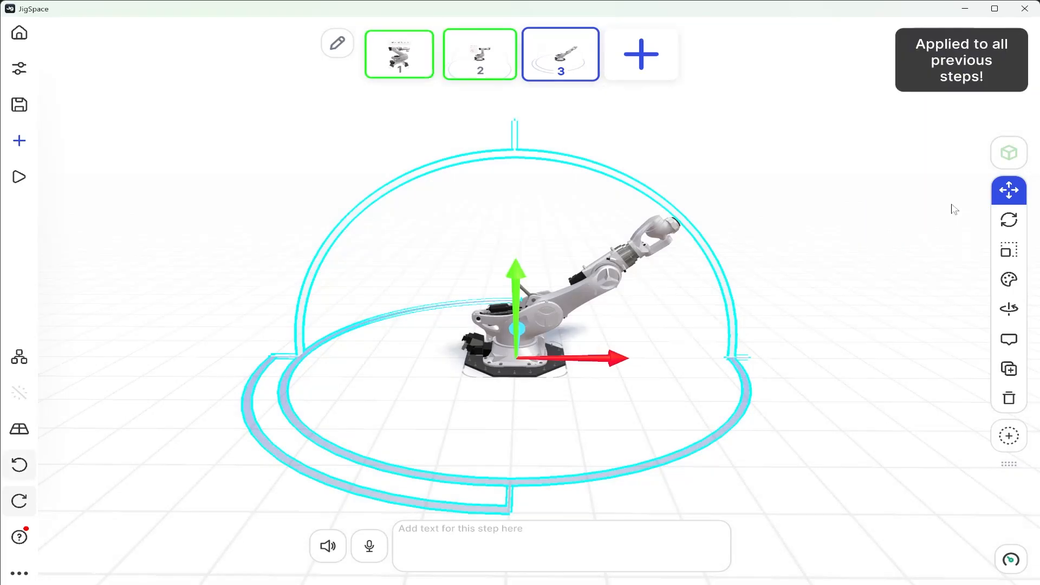
Check the replicated degree rulers in steps 2 and 1, and return to step 3
{"action": "left_click", "coordinate": [498, 50]}
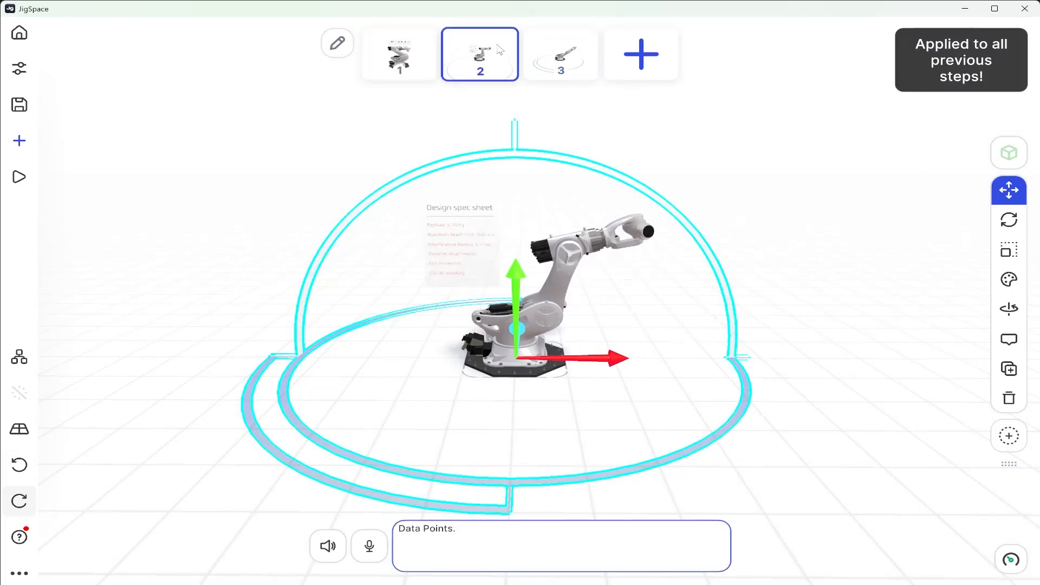
{"action": "left_click", "coordinate": [401, 53]}
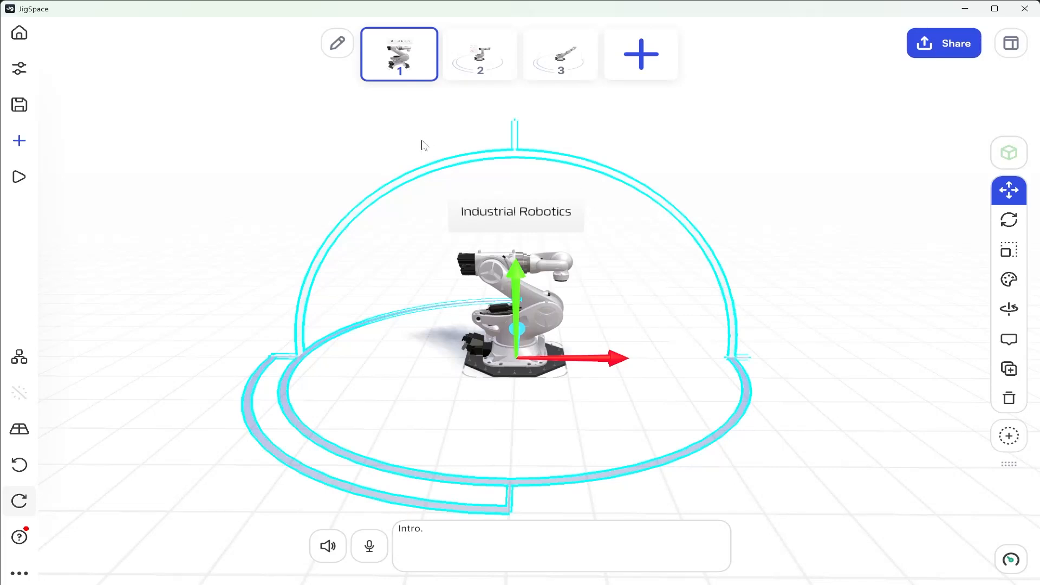
{"action": "left_click", "coordinate": [564, 69]}
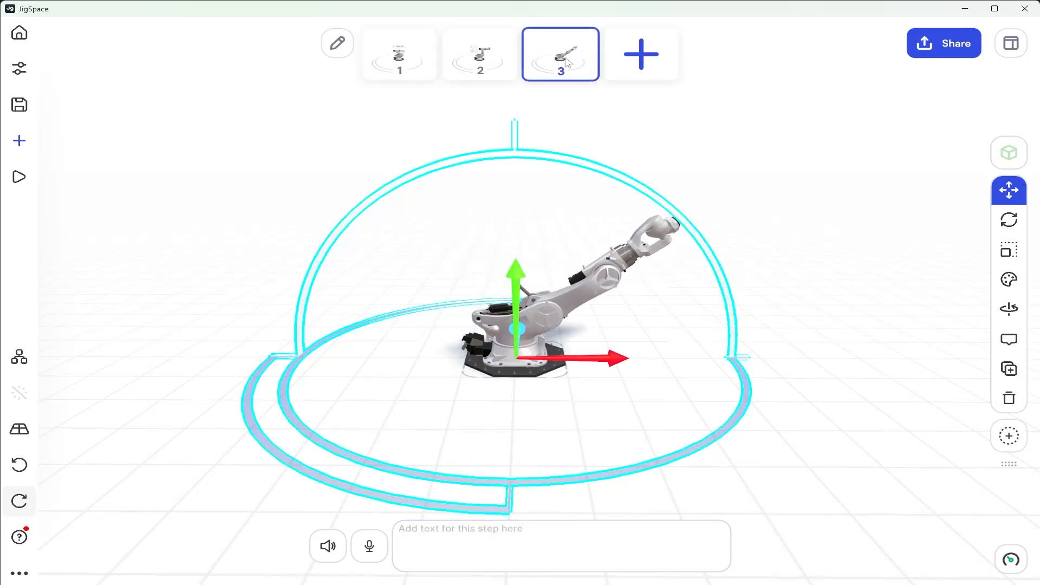
In step 2, shrink the degree rulers down into the robot base and make them invisible
{"action": "left_click", "coordinate": [485, 60]}
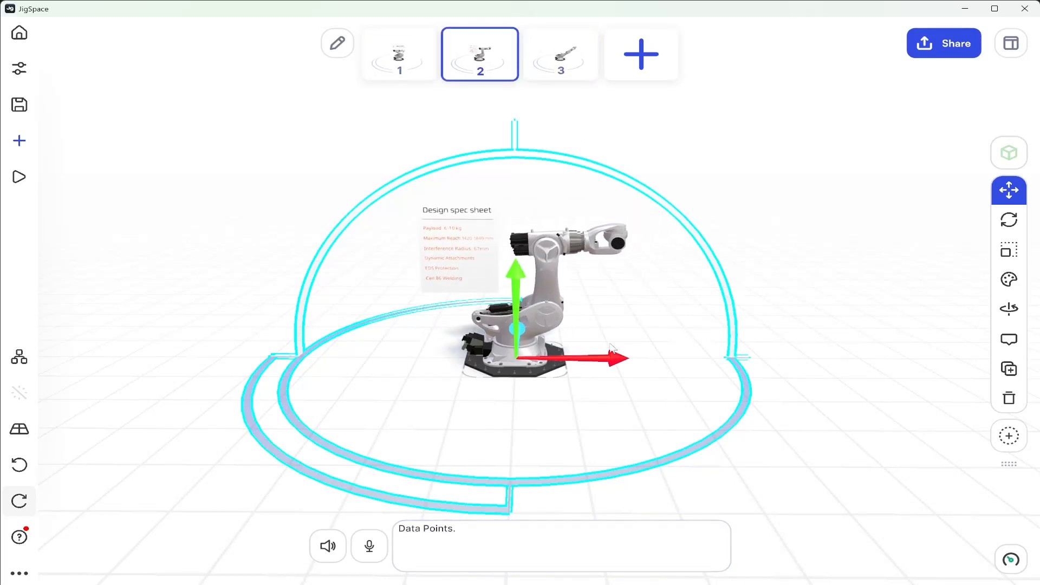
{"action": "left_click", "coordinate": [1009, 250]}
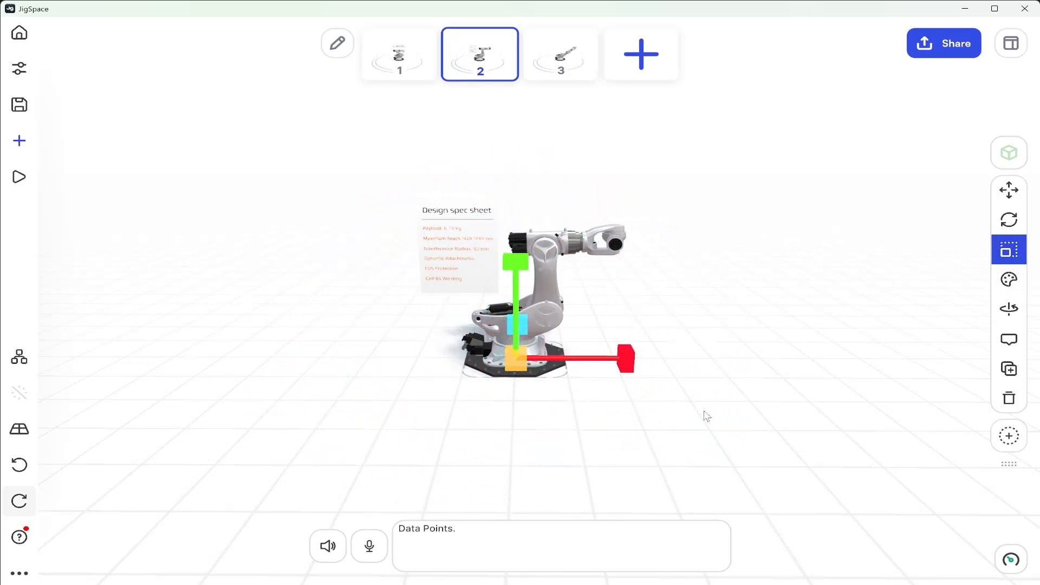
{"action": "left_click", "coordinate": [1009, 280]}
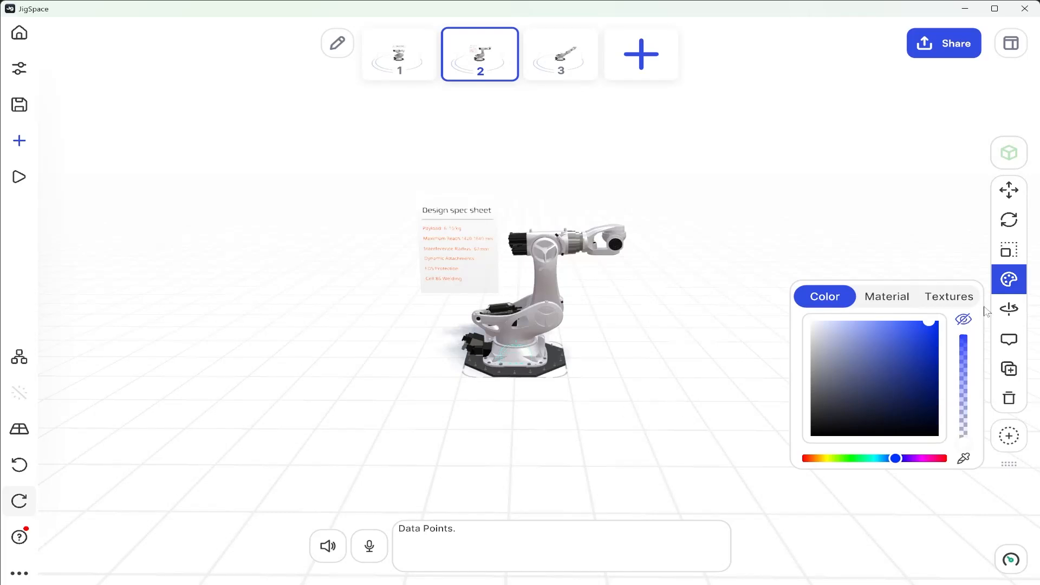
Replicate the degree rulers' scale and colour from step 2 to the previous step and deselect them
{"action": "left_click", "coordinate": [1013, 283]}
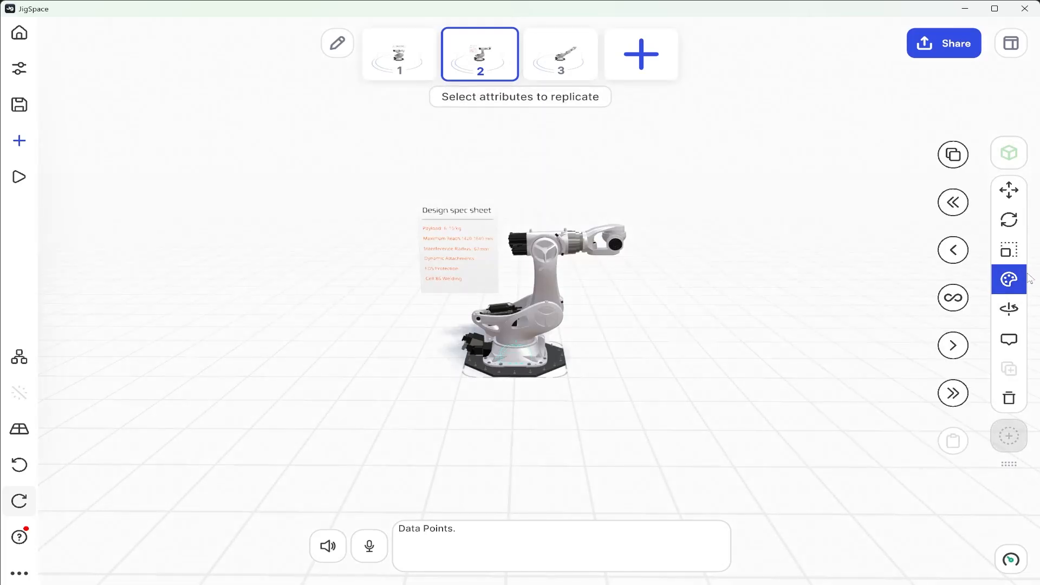
{"action": "left_click", "coordinate": [1017, 252]}
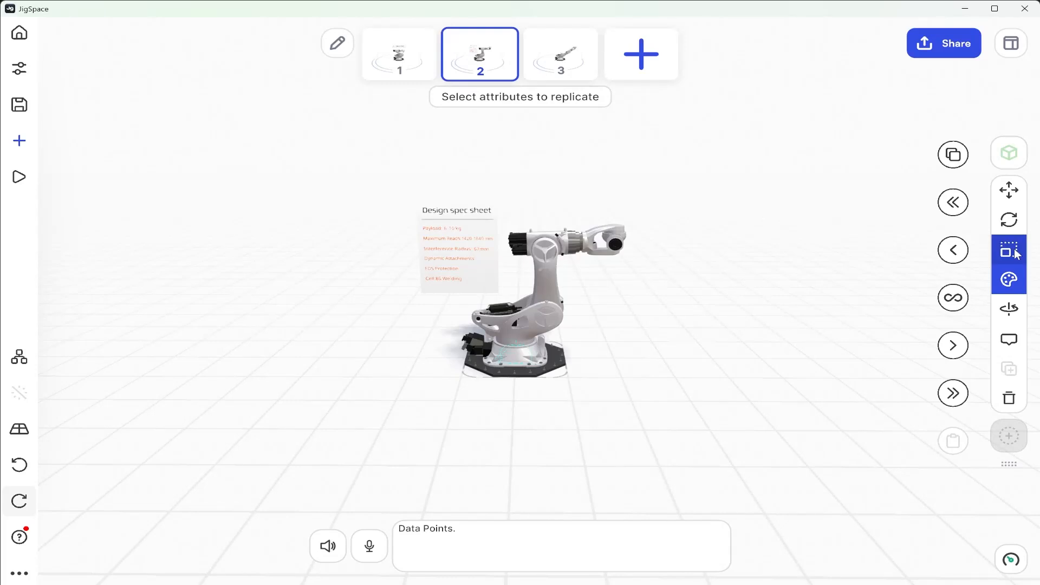
{"action": "left_click", "coordinate": [951, 256]}
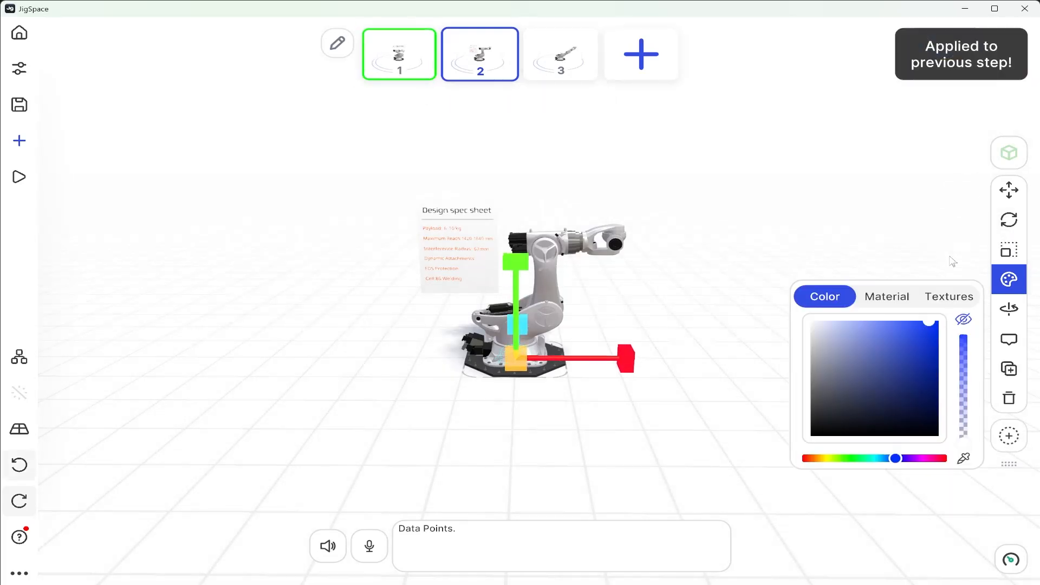
{"action": "left_click", "coordinate": [813, 174]}
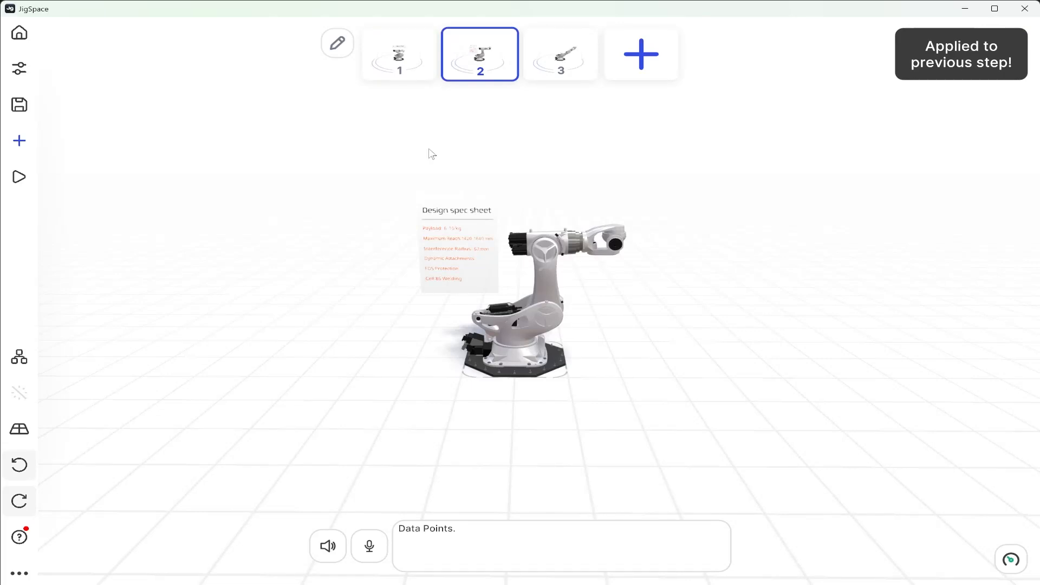
Go through steps 1, 2 and 3 to check the degree rulers' appearance across the presentation
{"action": "left_click", "coordinate": [400, 58]}
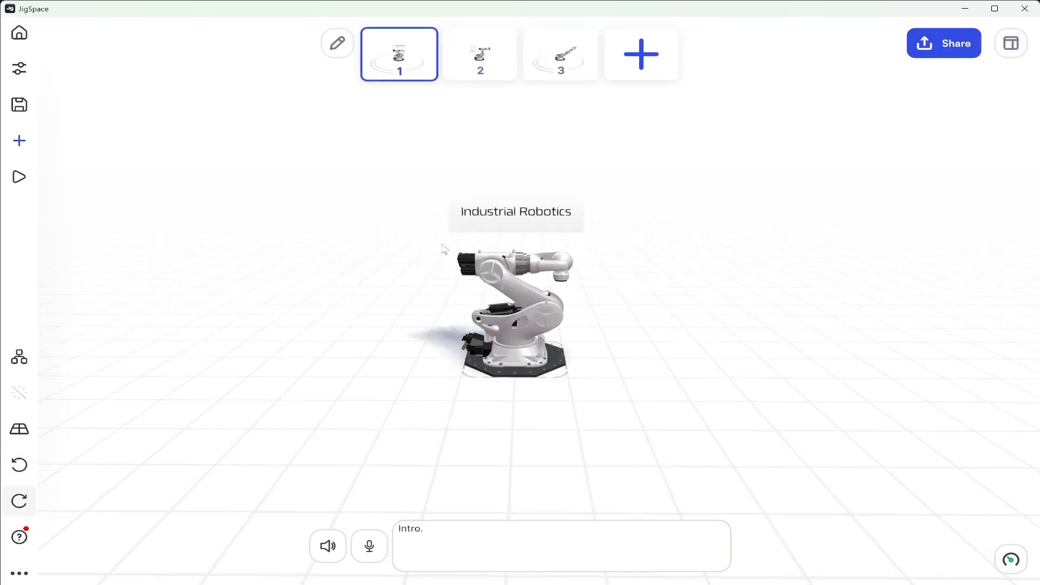
{"action": "left_click", "coordinate": [480, 57]}
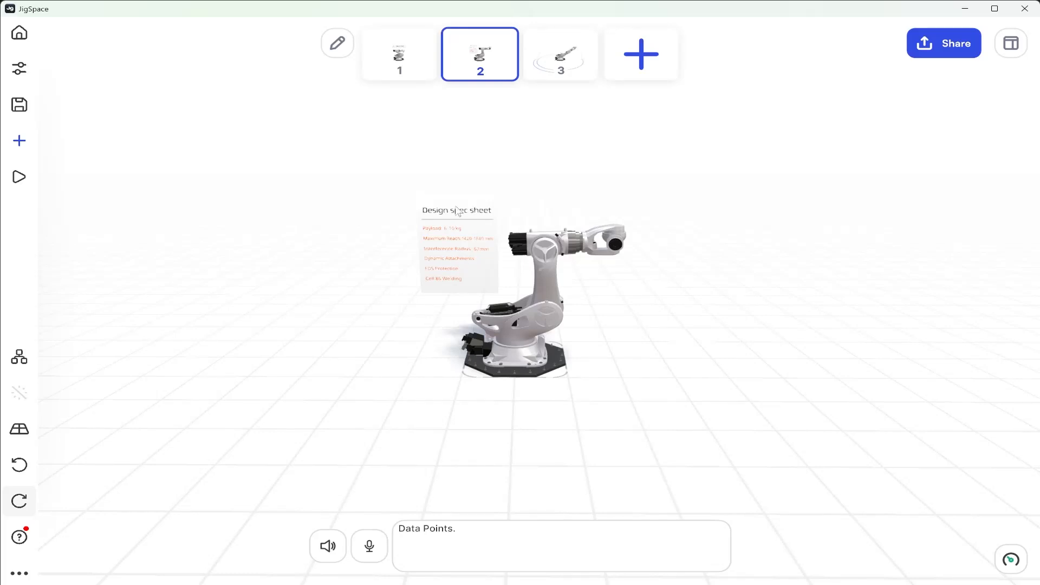
{"action": "left_click", "coordinate": [561, 50]}
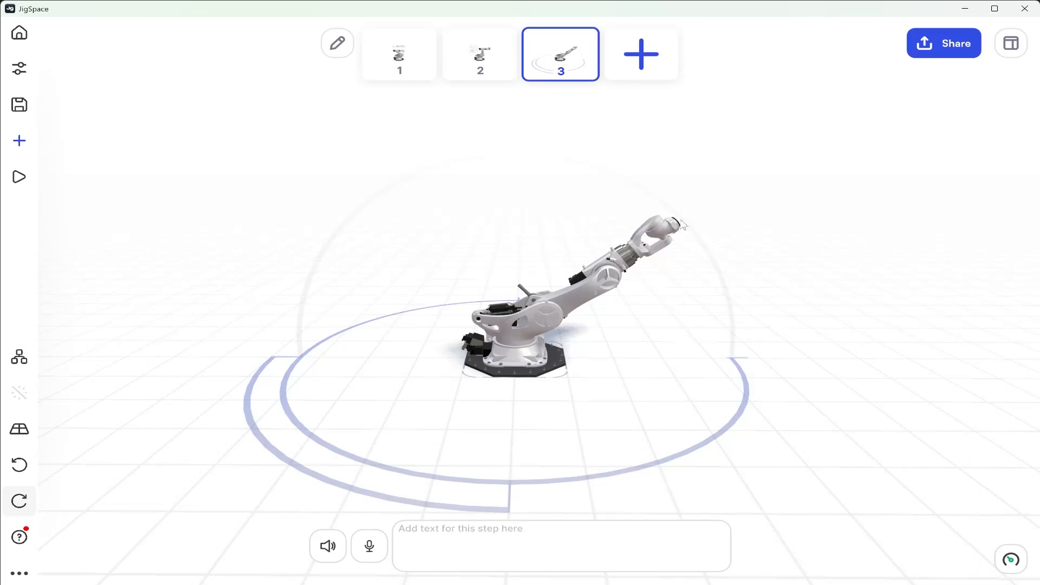
In step 3, make the robot arm section above the fixed base spin about the Y axis only, at a speed of 15
{"action": "scroll", "coordinate": [619, 277], "scroll_direction": "up", "scroll_amount": 5}
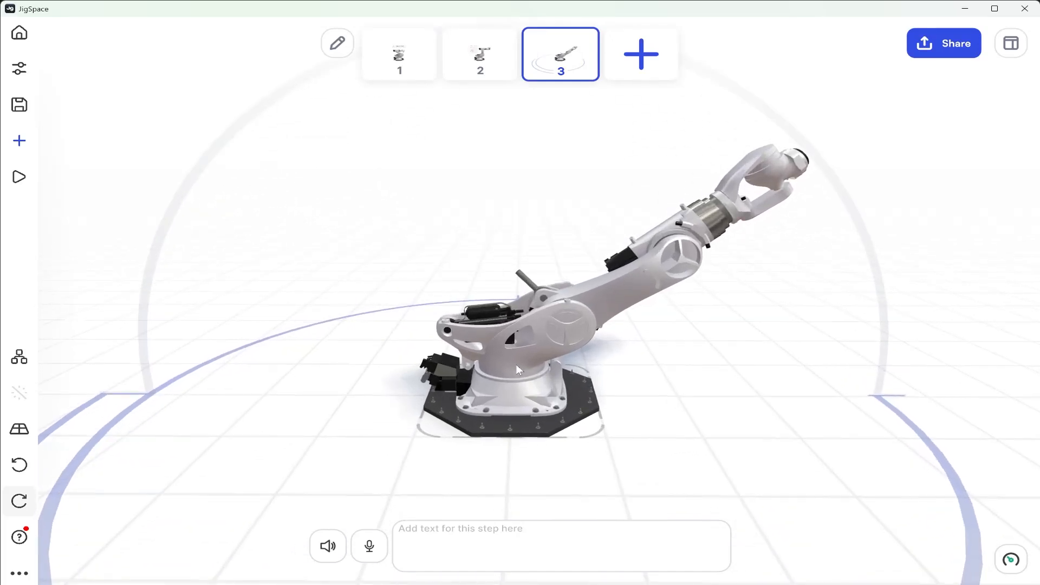
{"action": "left_click", "coordinate": [517, 370]}
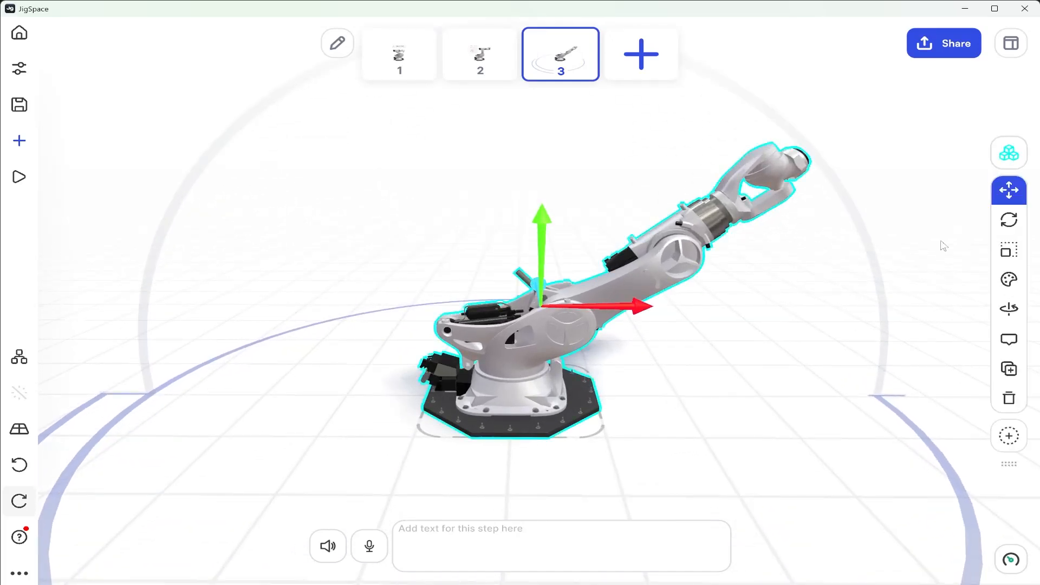
{"action": "left_click", "coordinate": [1011, 154]}
{"action": "left_click", "coordinate": [560, 374]}
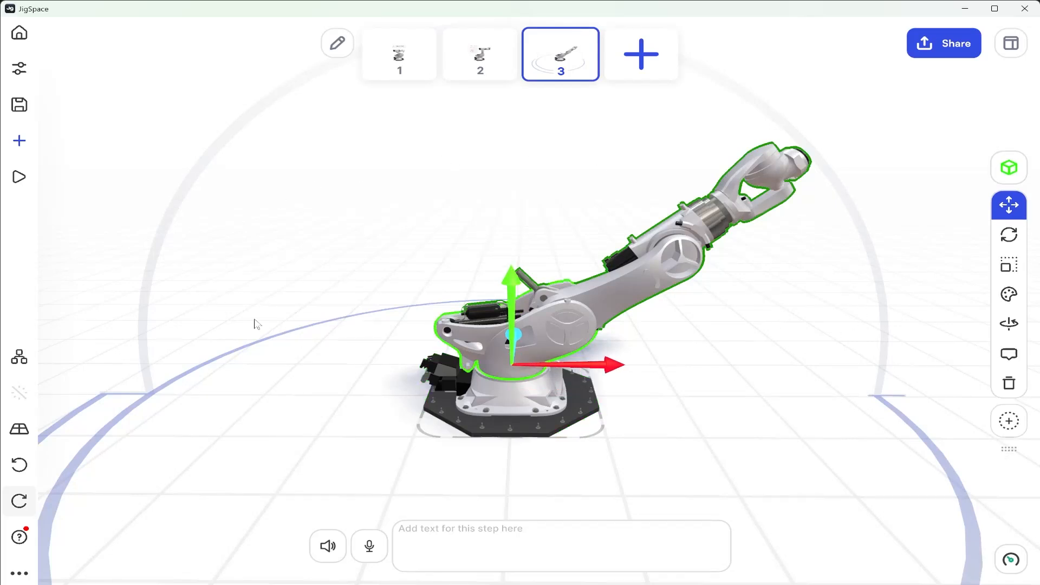
{"action": "left_click", "coordinate": [1009, 328]}
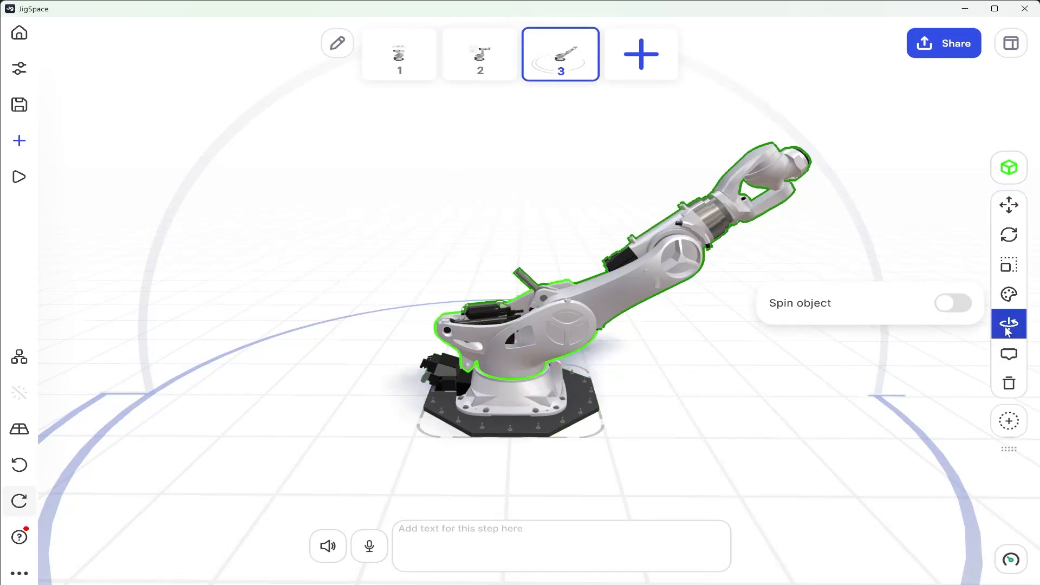
{"action": "left_click", "coordinate": [950, 307]}
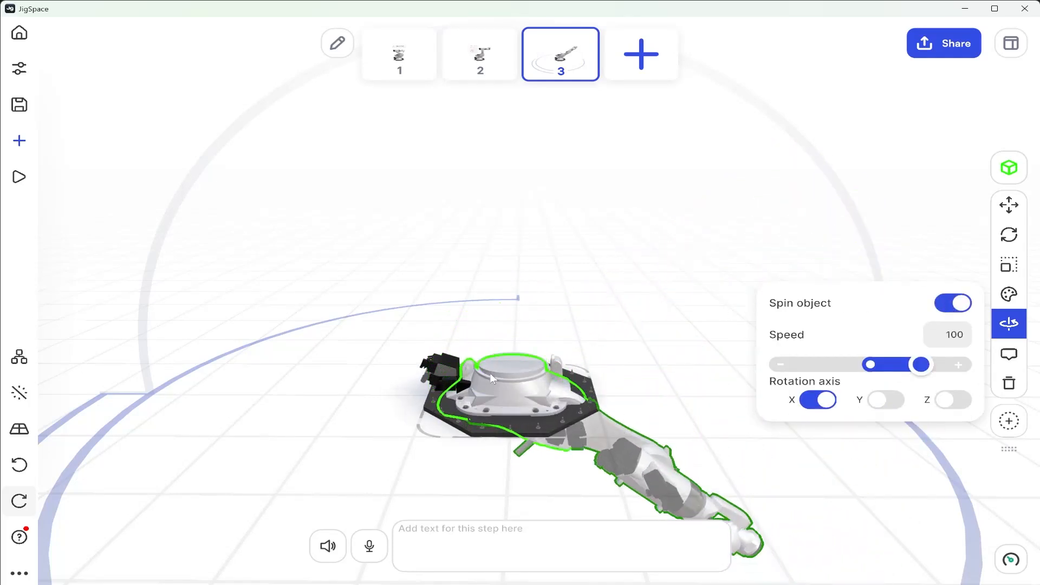
{"action": "left_click", "coordinate": [827, 403]}
{"action": "left_click", "coordinate": [884, 401]}
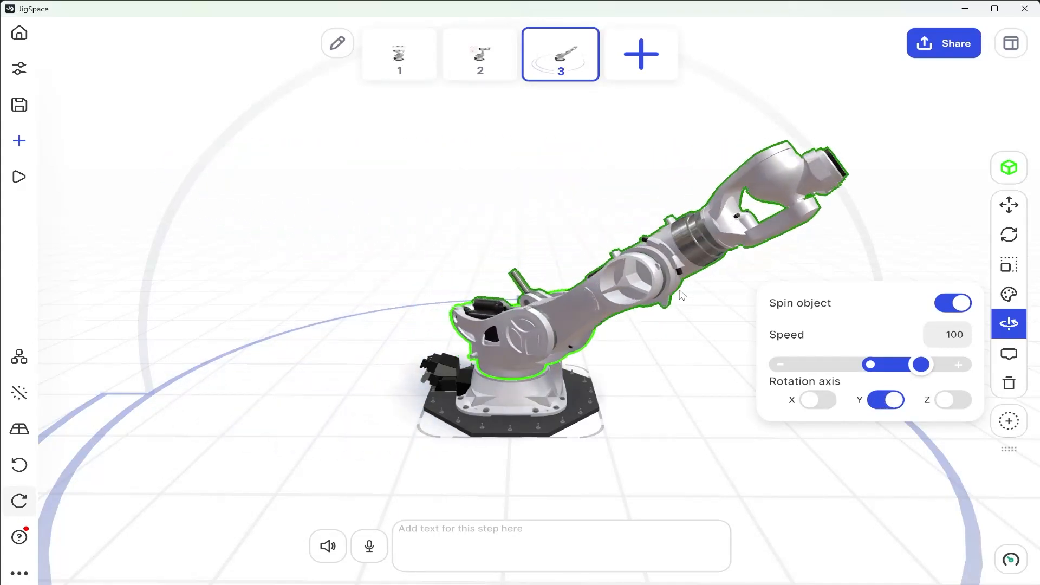
{"action": "left_click", "coordinate": [955, 341]}
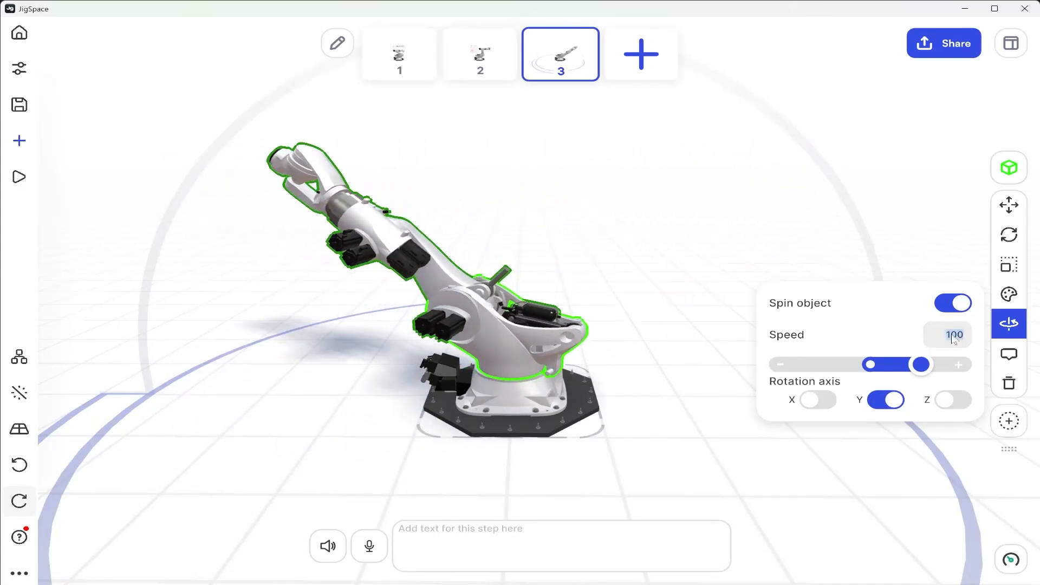
{"action": "type", "text": "15"}
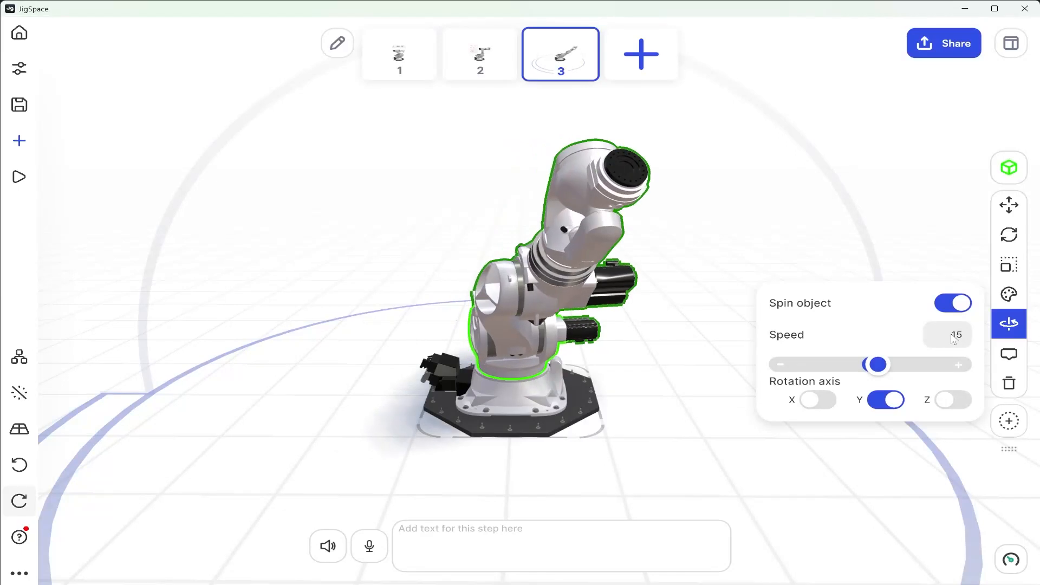
Make the forked wrist at the arm's end spin about the X axis at a speed of 30, and deselect it
{"action": "scroll", "coordinate": [688, 360], "scroll_direction": "down", "scroll_amount": 3}
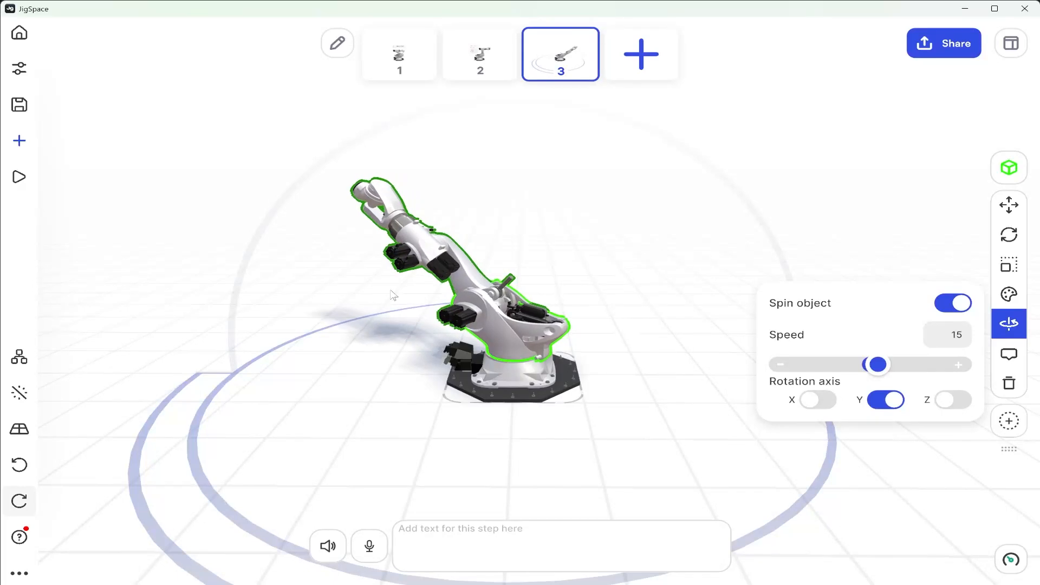
{"action": "left_click", "coordinate": [385, 236]}
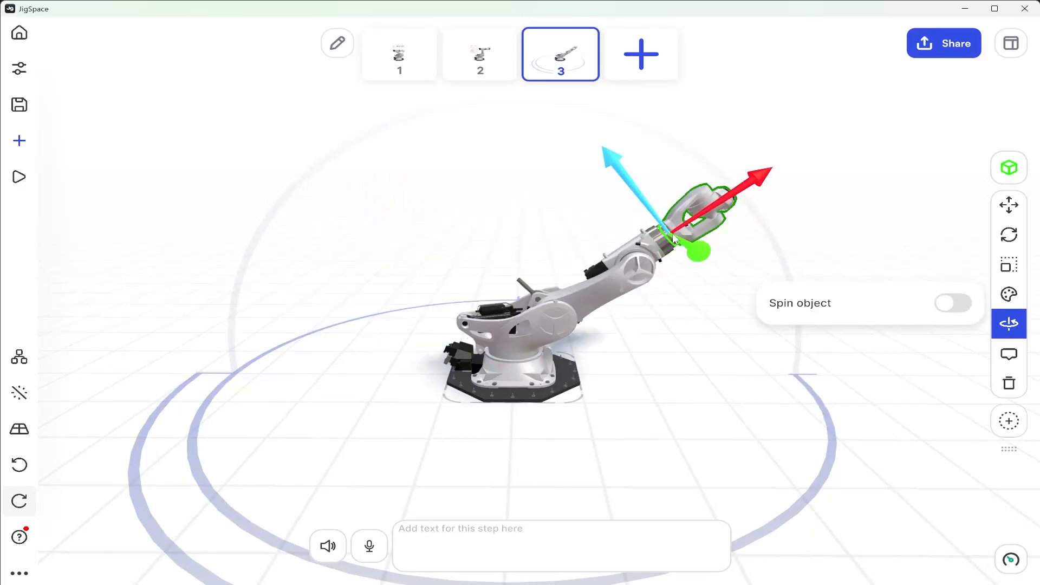
{"action": "left_click", "coordinate": [952, 303]}
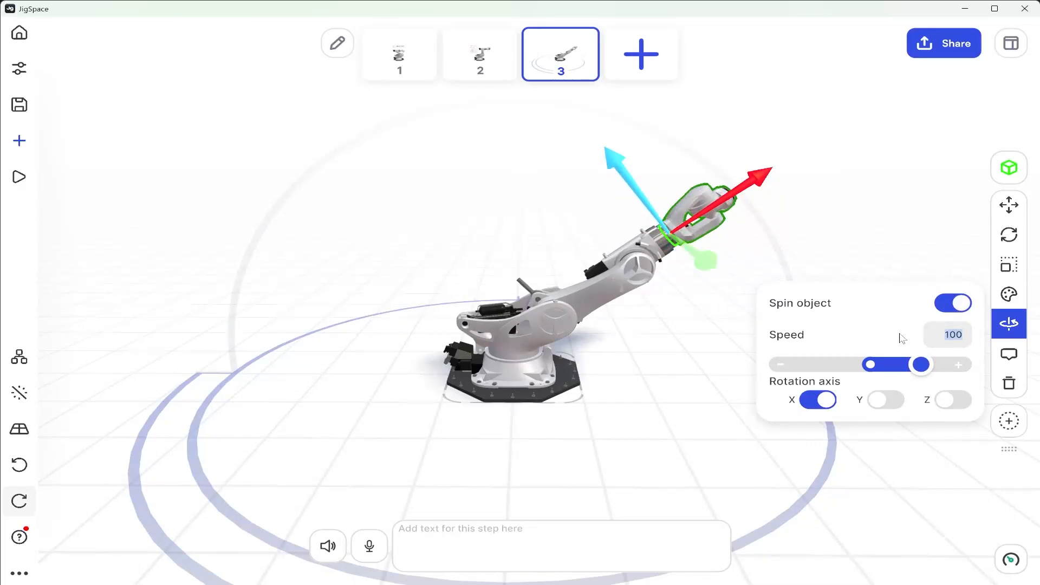
{"action": "type", "text": "30"}
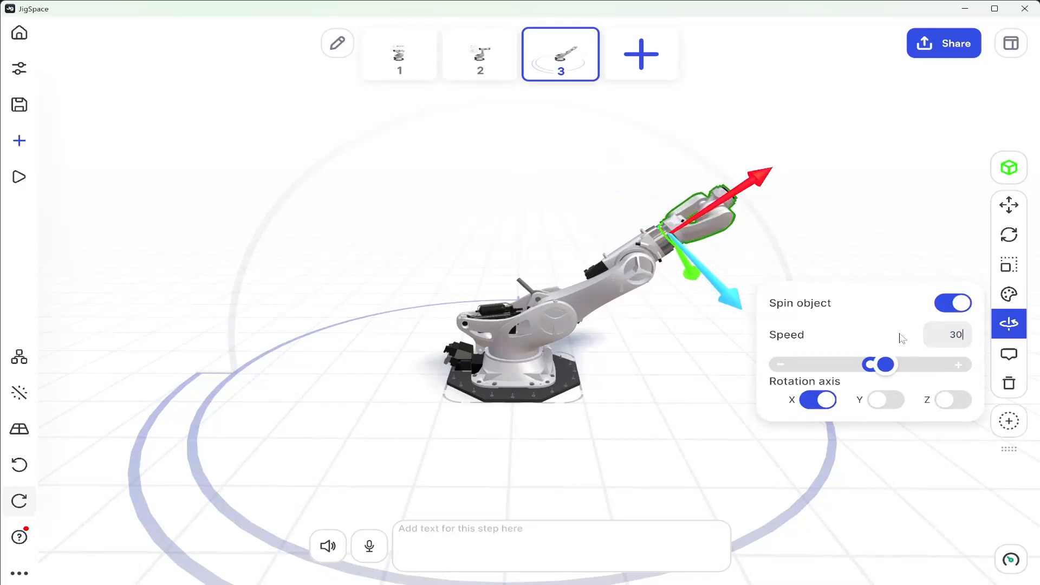
{"action": "left_click", "coordinate": [875, 209]}
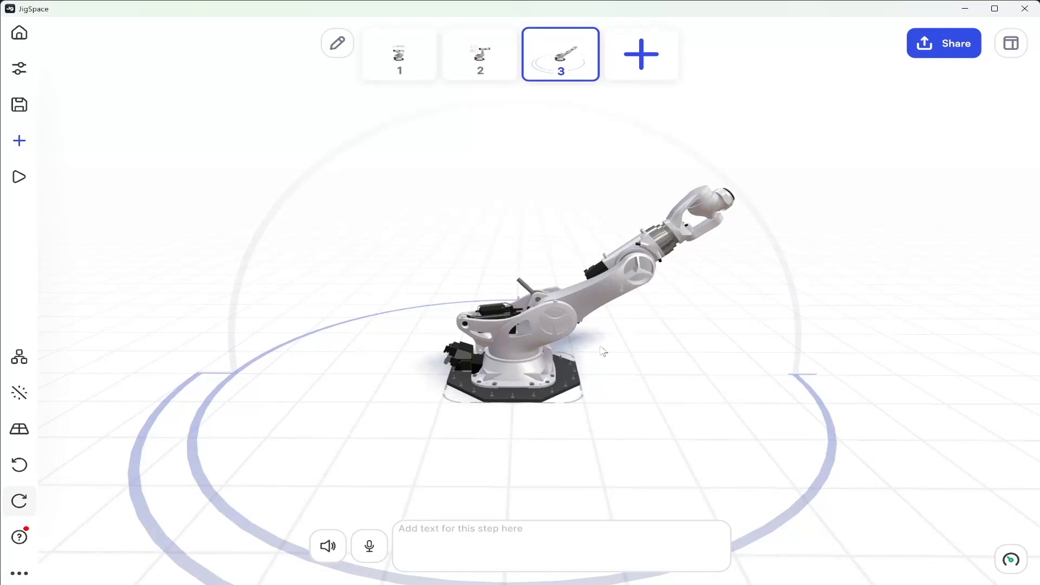
Preview step 3 in presentation mode to watch the spinning arm, and return to the editor
{"action": "left_click", "coordinate": [21, 179]}
{"action": "left_click", "coordinate": [91, 138]}
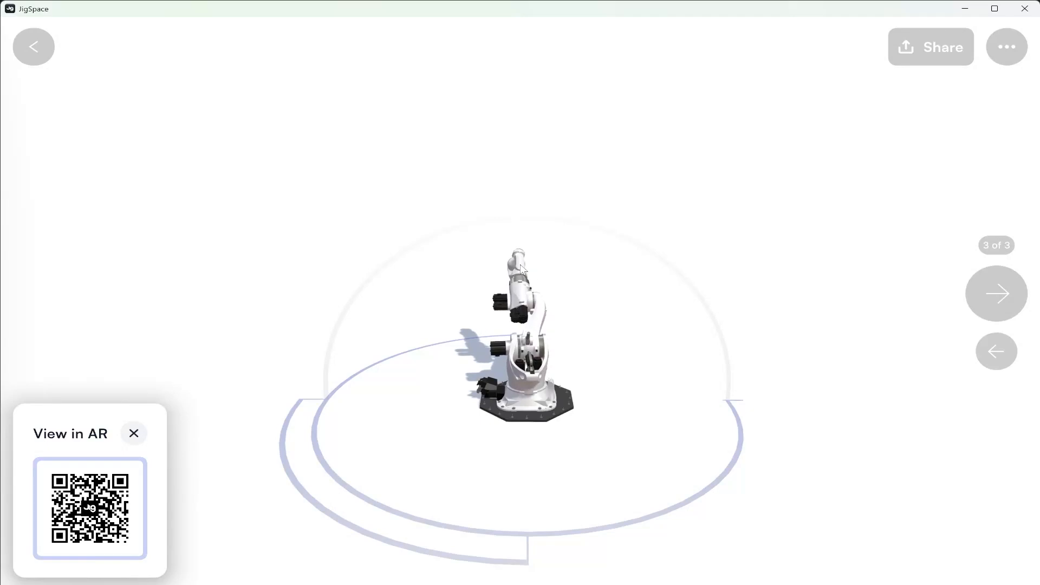
{"action": "left_click", "coordinate": [33, 49]}
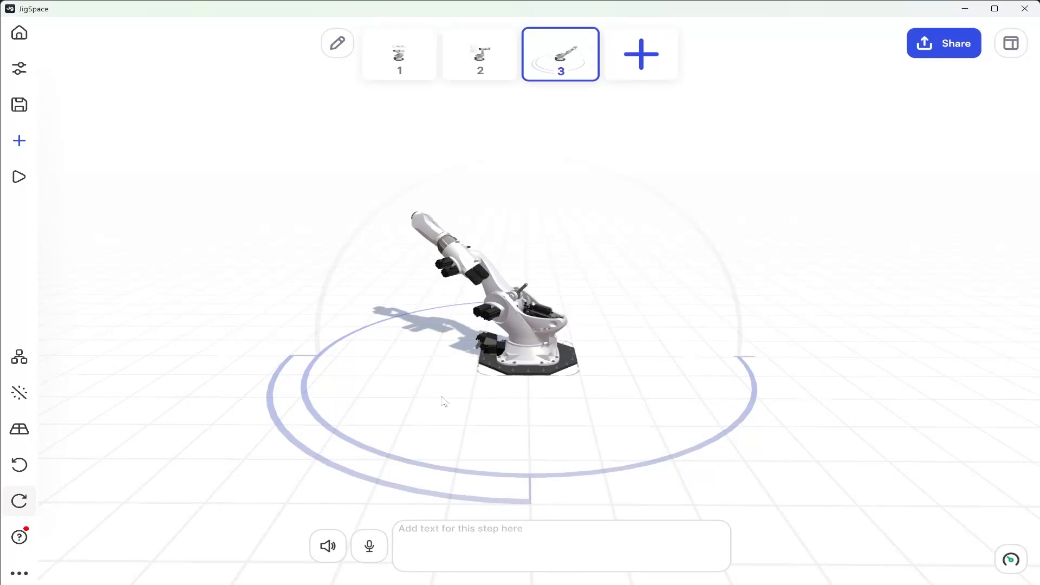
Enter the caption "Degrees of rotation." for step 3
{"action": "type", "text": "D"}
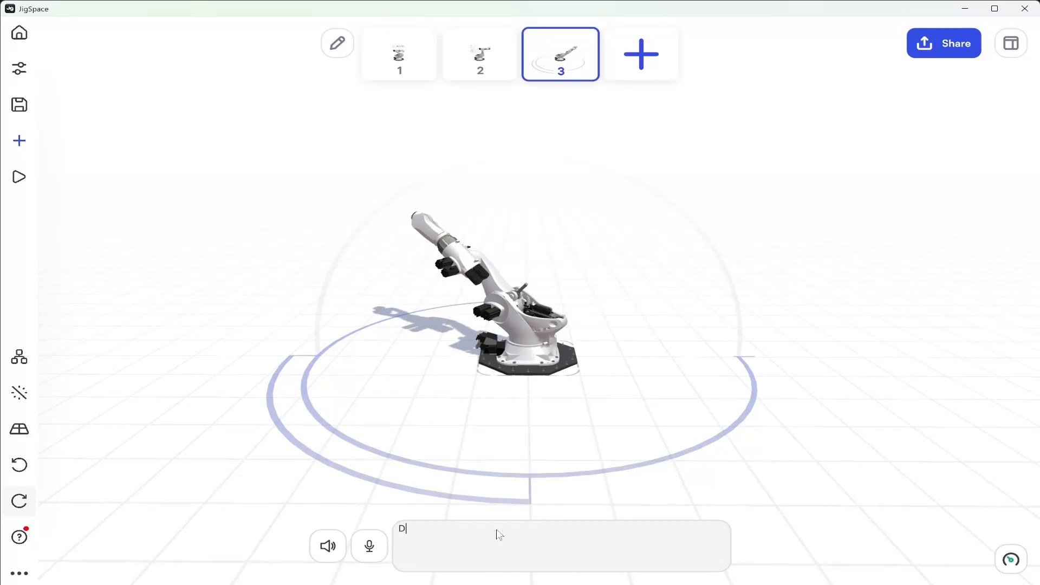
{"action": "type", "text": "egrees of rotation."}
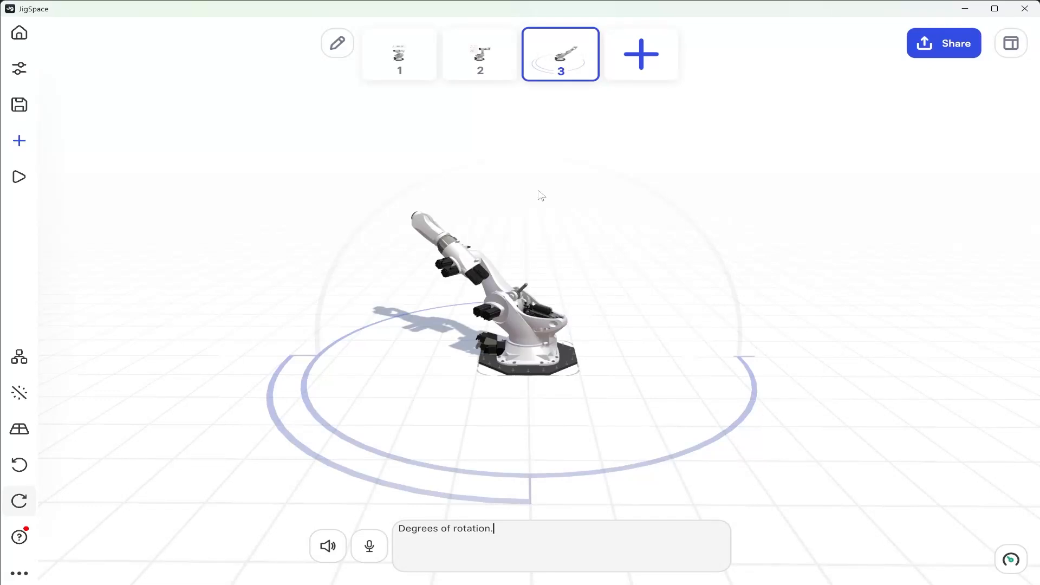
In step 2, add the green Cube from the free Shapes & Symbols library and import it to all steps
{"action": "left_click", "coordinate": [490, 73]}
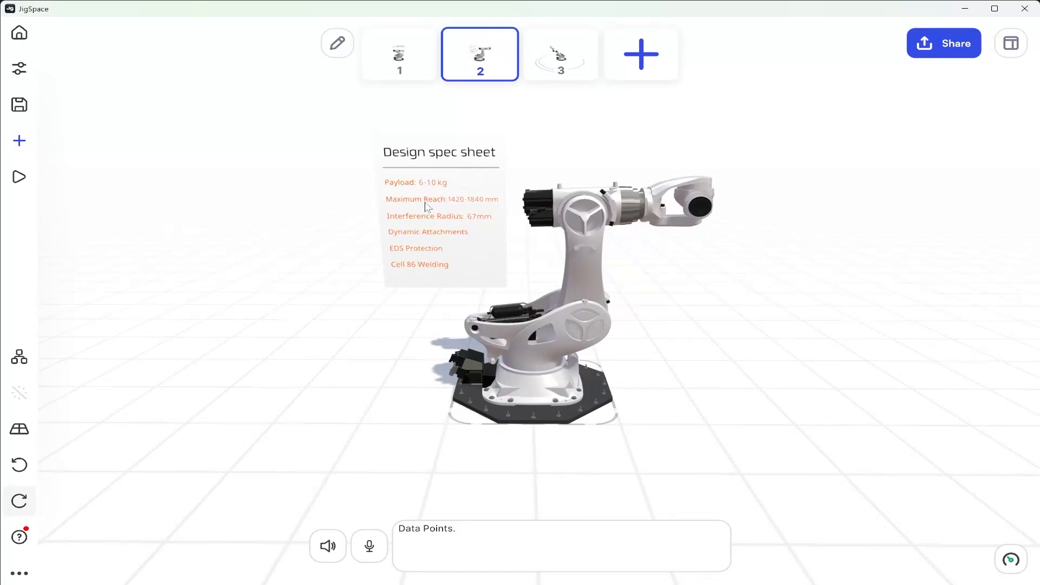
{"action": "left_click", "coordinate": [14, 148]}
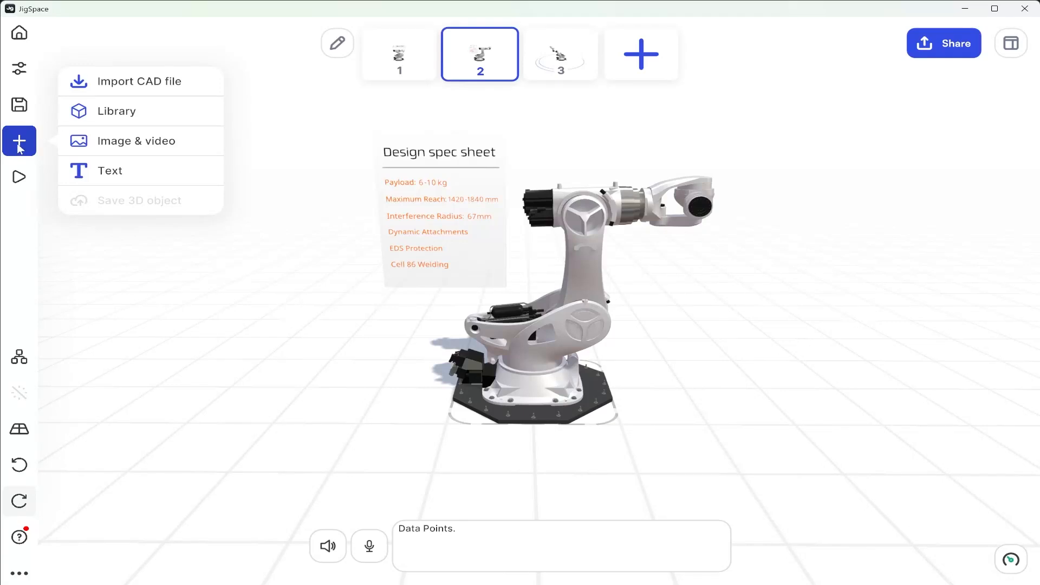
{"action": "left_click", "coordinate": [93, 119]}
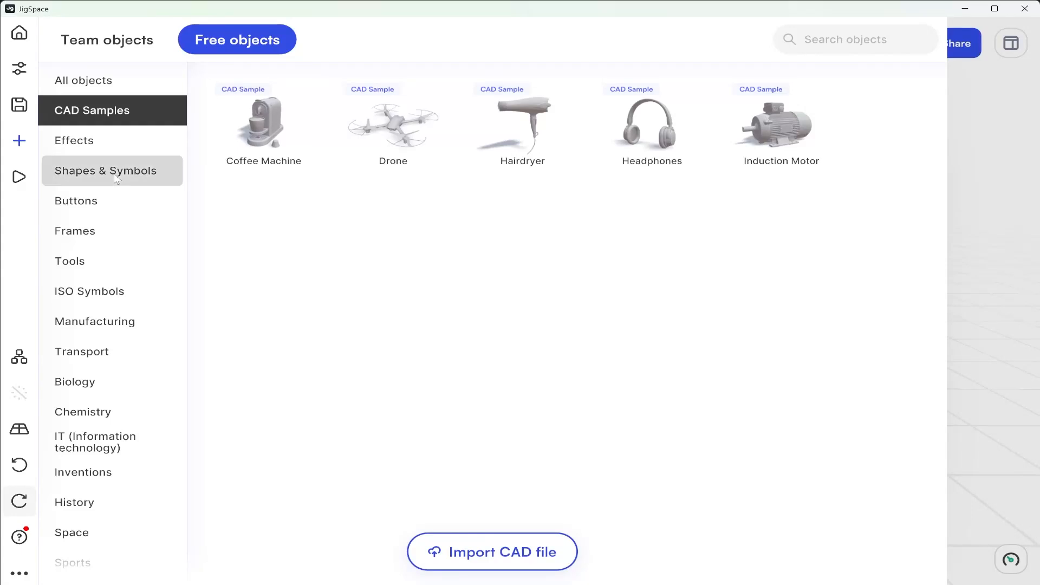
{"action": "left_click", "coordinate": [66, 172]}
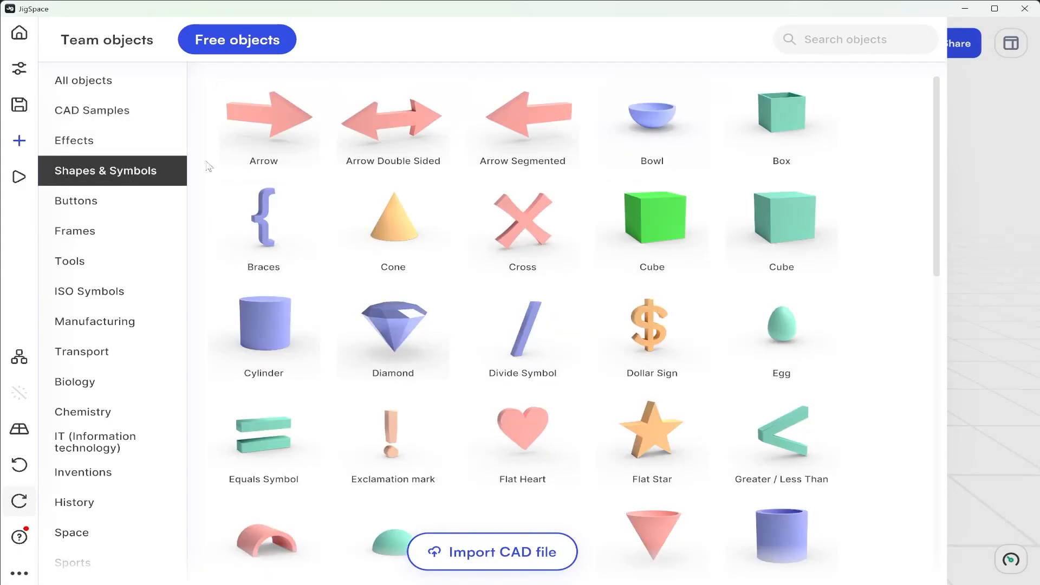
{"action": "left_click", "coordinate": [655, 226]}
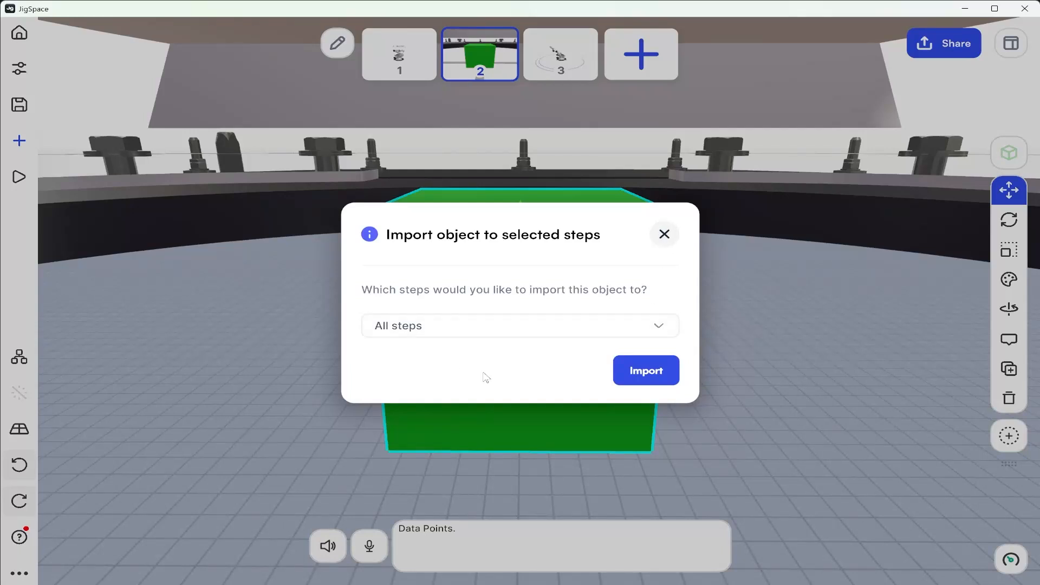
{"action": "left_click", "coordinate": [647, 374]}
{"action": "left_click_drag", "start_coordinate": [718, 382], "coordinate": [496, 386]}
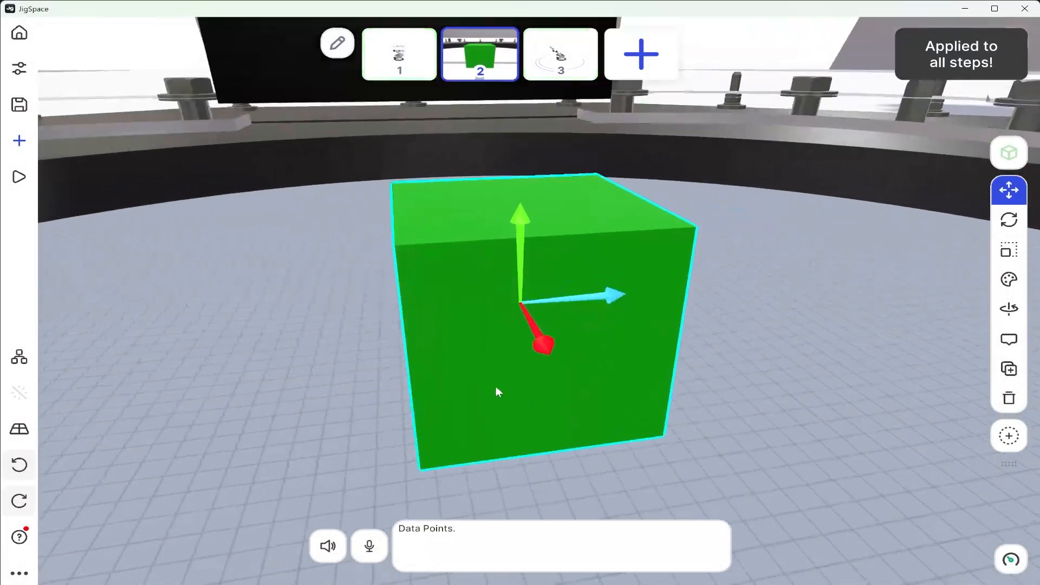
Select the cube in the object list and move it in front of the Maximum Reach line on the design spec sheet
{"action": "left_click", "coordinate": [304, 338]}
{"action": "right_click_drag", "start_coordinate": [206, 161], "coordinate": [260, 580]}
{"action": "left_click_drag", "start_coordinate": [261, 580], "coordinate": [287, 502]}
{"action": "left_click_drag", "start_coordinate": [217, 424], "coordinate": [531, 415]}
{"action": "right_click_drag", "start_coordinate": [531, 415], "coordinate": [487, 293]}
{"action": "scroll", "coordinate": [487, 293], "scroll_direction": "down", "scroll_amount": 1}
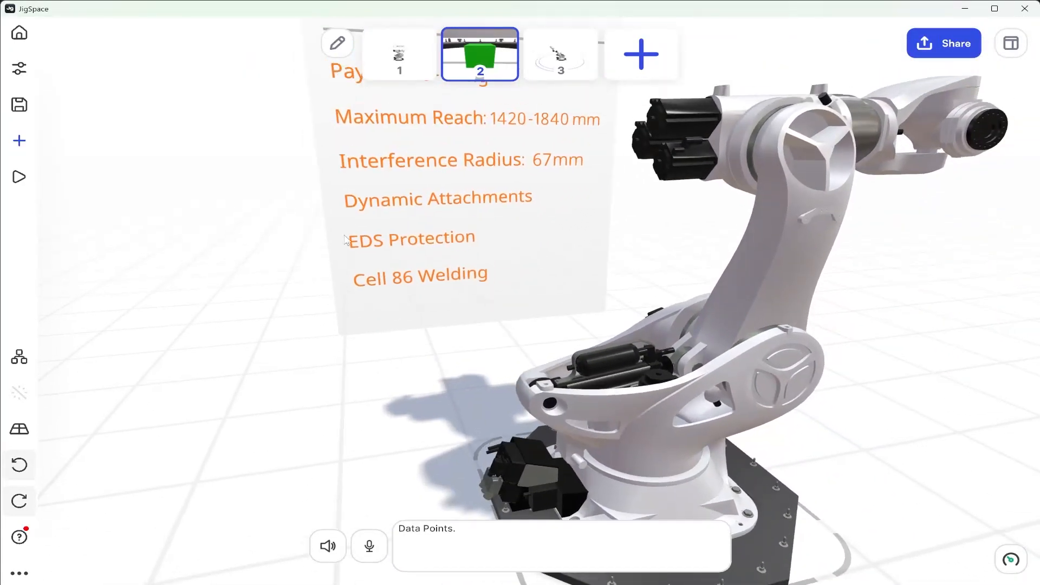
{"action": "left_click", "coordinate": [19, 356]}
{"action": "left_click", "coordinate": [101, 185]}
{"action": "left_click_drag", "start_coordinate": [644, 407], "coordinate": [674, 78]}
{"action": "left_click_drag", "start_coordinate": [753, 167], "coordinate": [553, 163]}
{"action": "right_click_drag", "start_coordinate": [515, 123], "coordinate": [534, 248]}
{"action": "left_click_drag", "start_coordinate": [457, 270], "coordinate": [459, 225]}
{"action": "left_click_drag", "start_coordinate": [521, 316], "coordinate": [467, 280]}
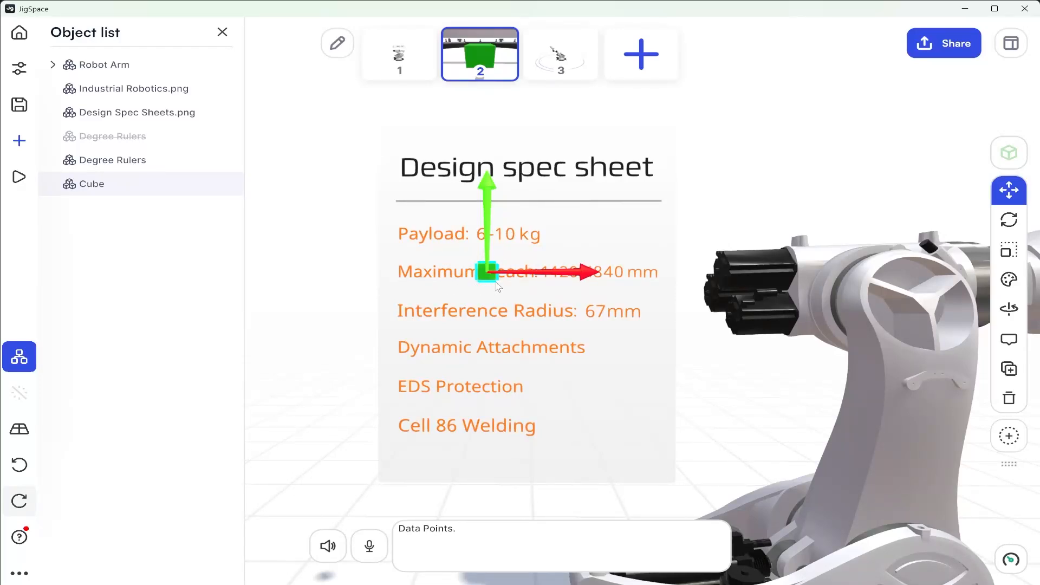
Stretch and reposition the cube into a bar spanning the sheet's width that covers the Maximum Reach line, and deselect it
{"action": "key", "text": "r"}
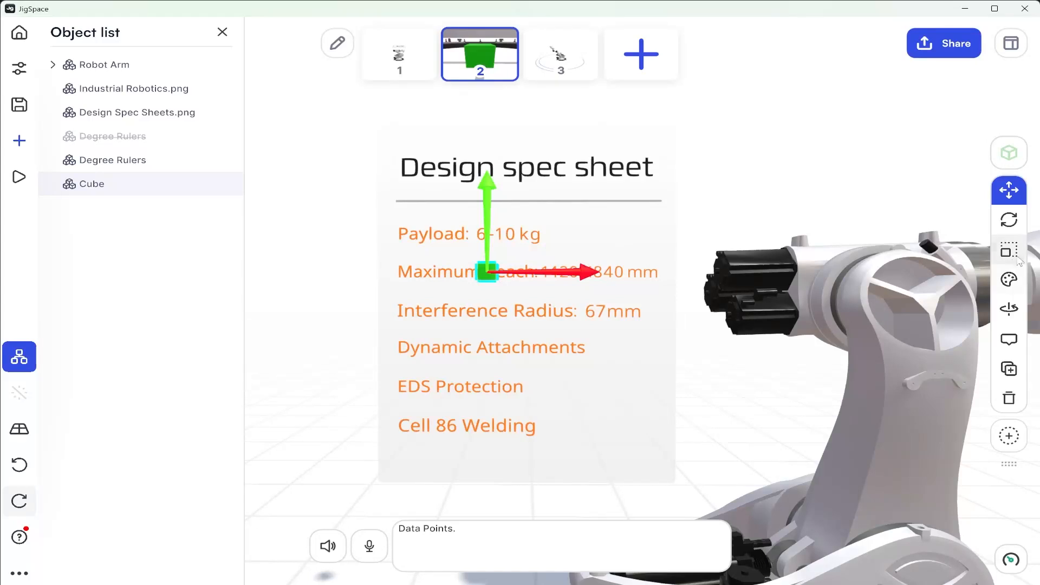
{"action": "left_click_drag", "start_coordinate": [597, 279], "coordinate": [656, 279]}
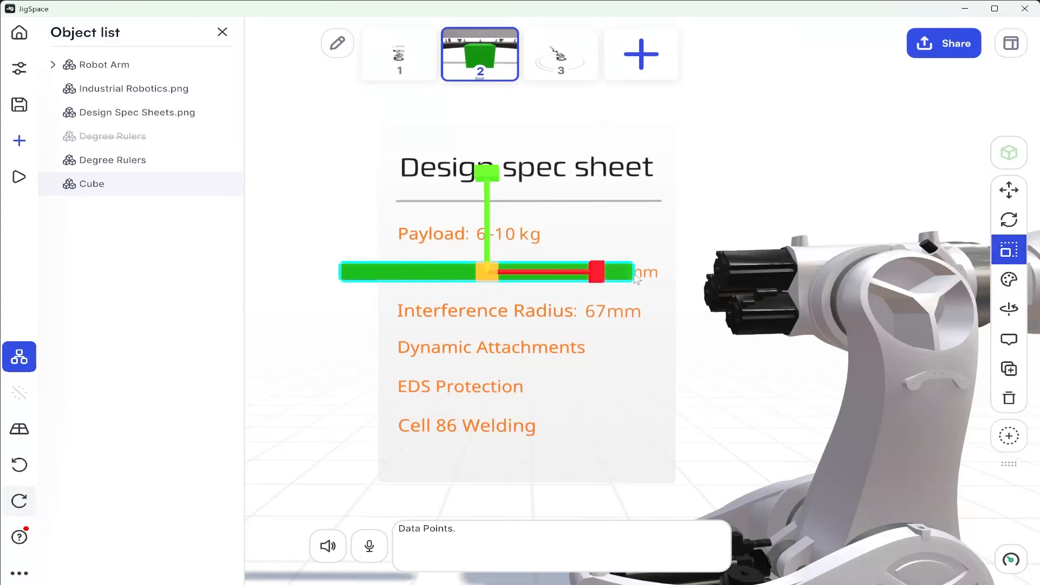
{"action": "left_click", "coordinate": [1009, 190]}
{"action": "left_click_drag", "start_coordinate": [585, 270], "coordinate": [621, 272]}
{"action": "key", "text": "r"}
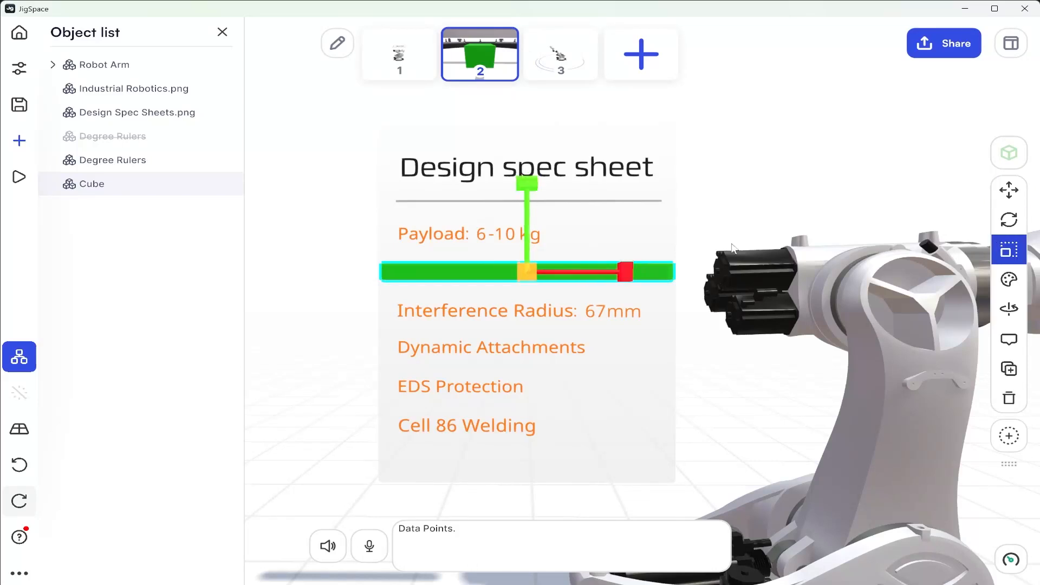
{"action": "left_click_drag", "start_coordinate": [538, 189], "coordinate": [540, 181]}
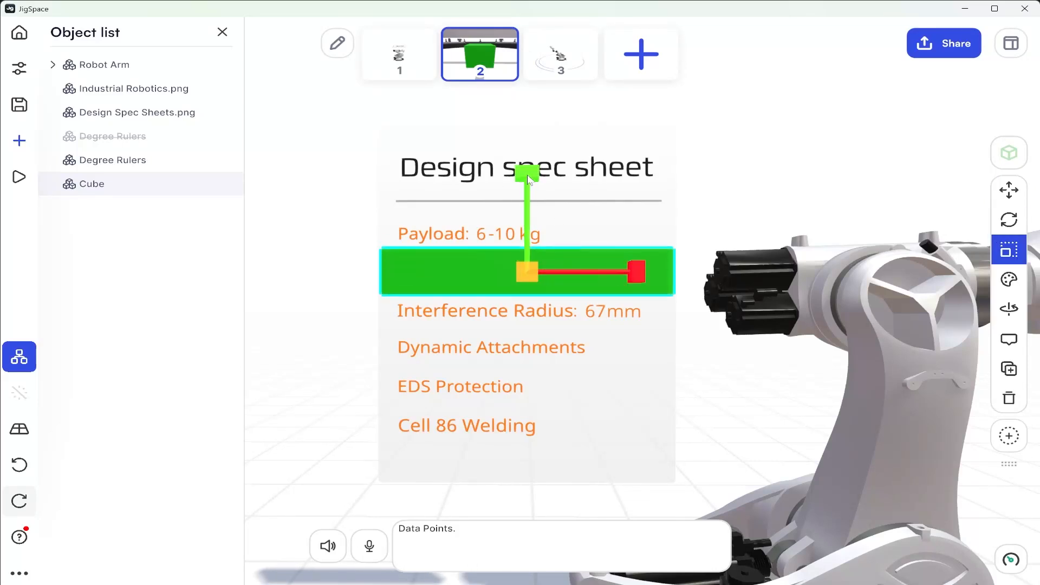
{"action": "left_click", "coordinate": [764, 195]}
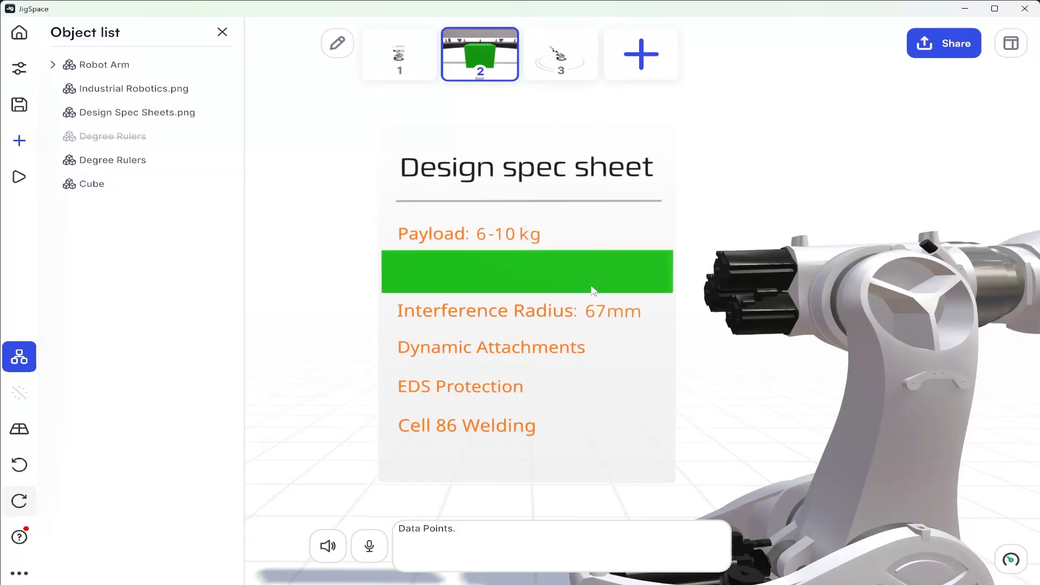
{"action": "left_click", "coordinate": [222, 32]}
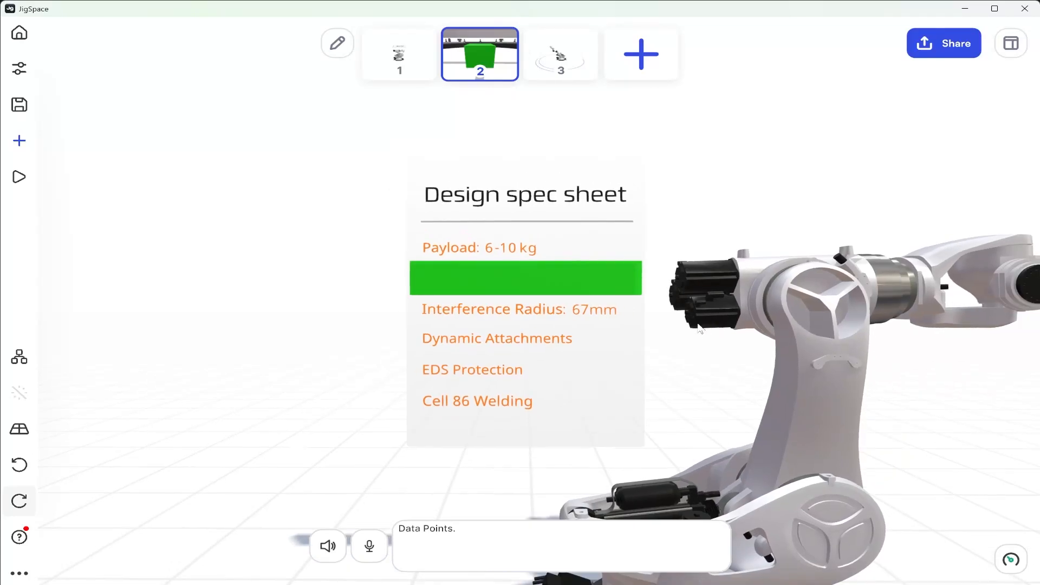
Turn off the visibility of the green bar over the Maximum Reach line and keep the hidden object selected
{"action": "left_click", "coordinate": [534, 184]}
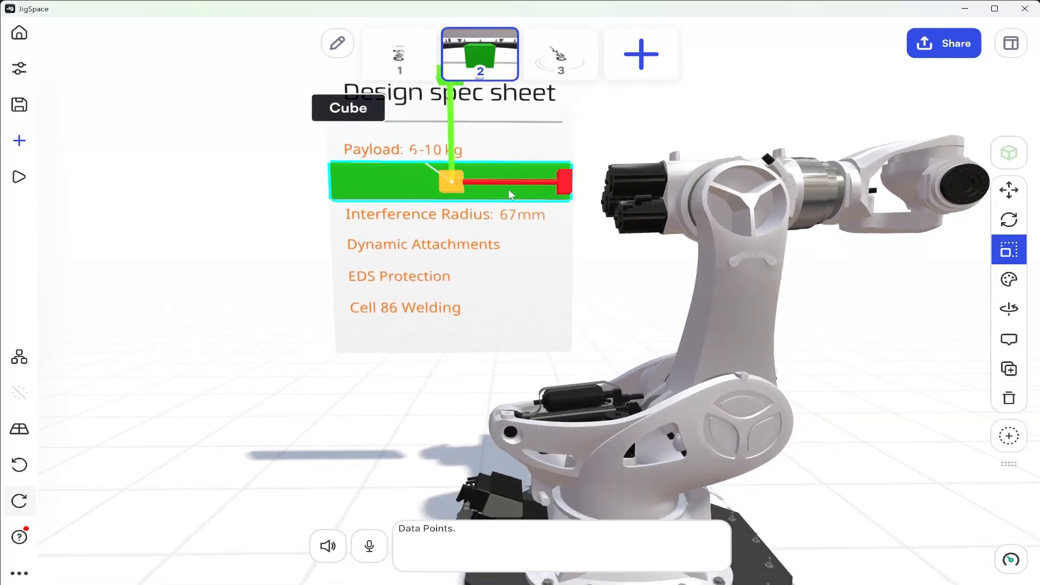
{"action": "left_click", "coordinate": [1009, 279]}
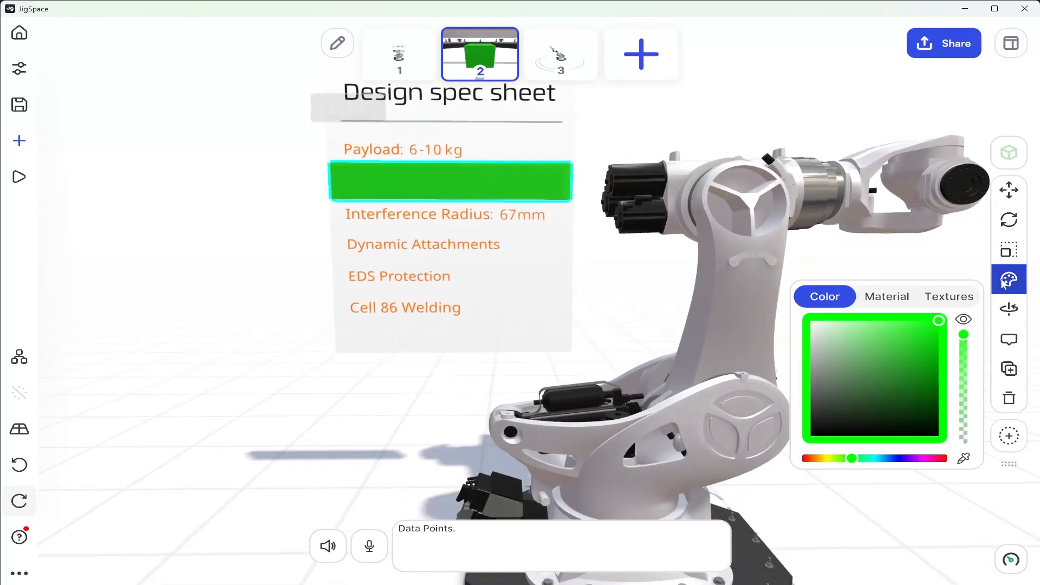
{"action": "left_click", "coordinate": [964, 321]}
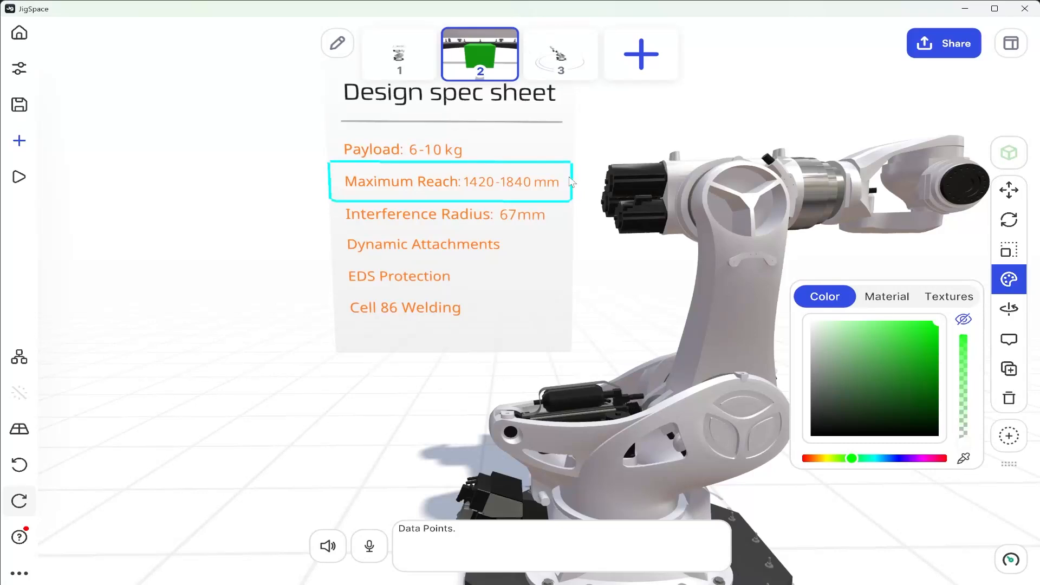
{"action": "left_click", "coordinate": [317, 210]}
{"action": "left_click", "coordinate": [376, 191]}
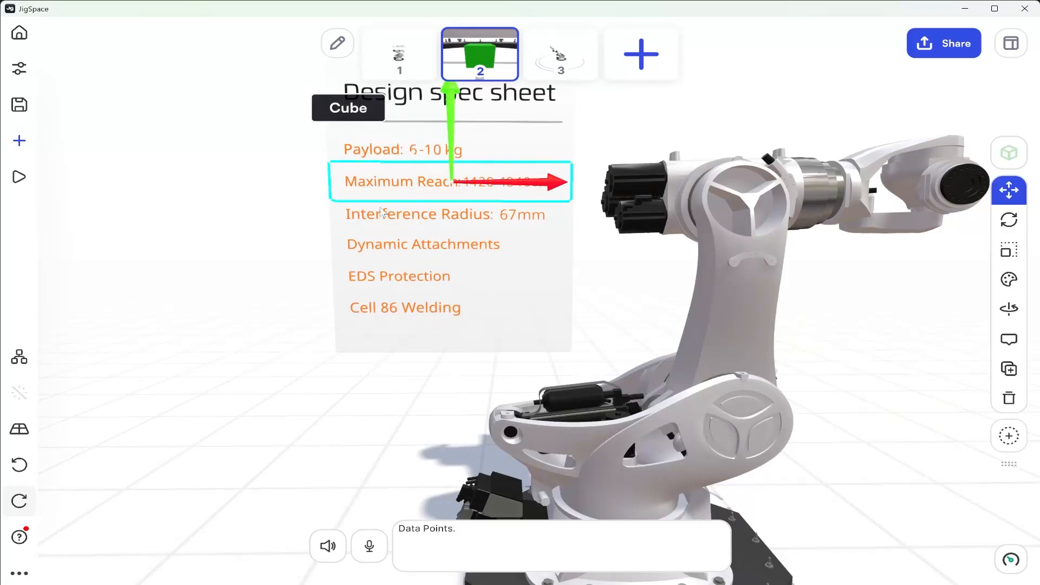
{"action": "scroll", "coordinate": [452, 201], "scroll_direction": "down", "scroll_amount": 1}
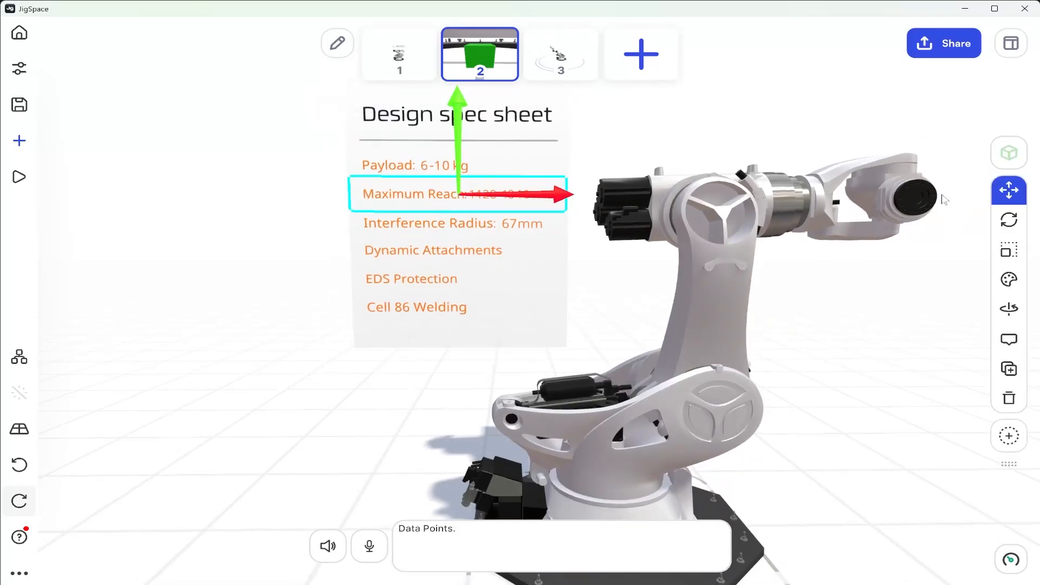
Give the hidden cube a Go to step action with step target 3, and close its object properties
{"action": "left_click", "coordinate": [1011, 45]}
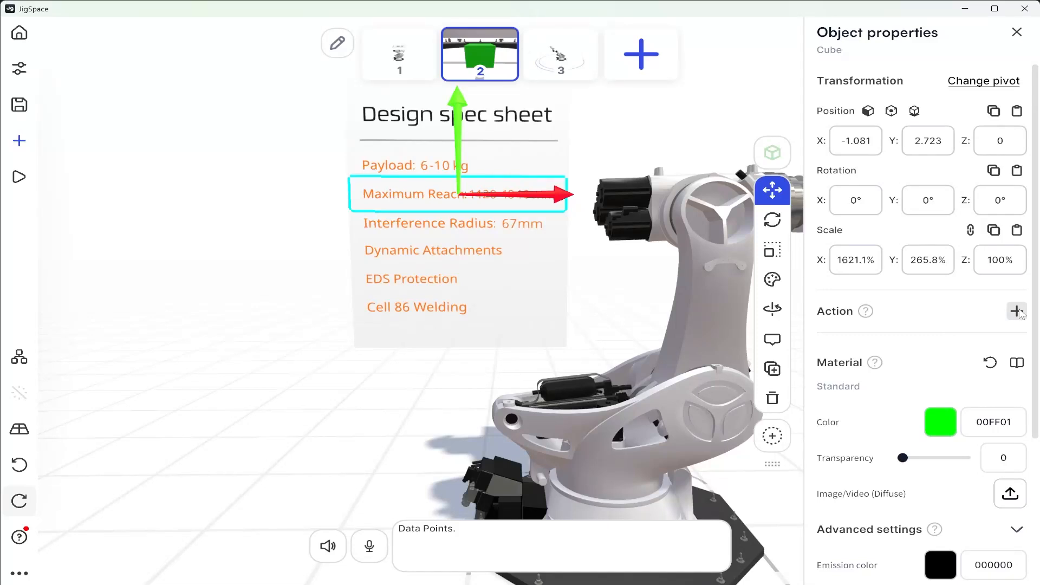
{"action": "left_click", "coordinate": [1017, 311]}
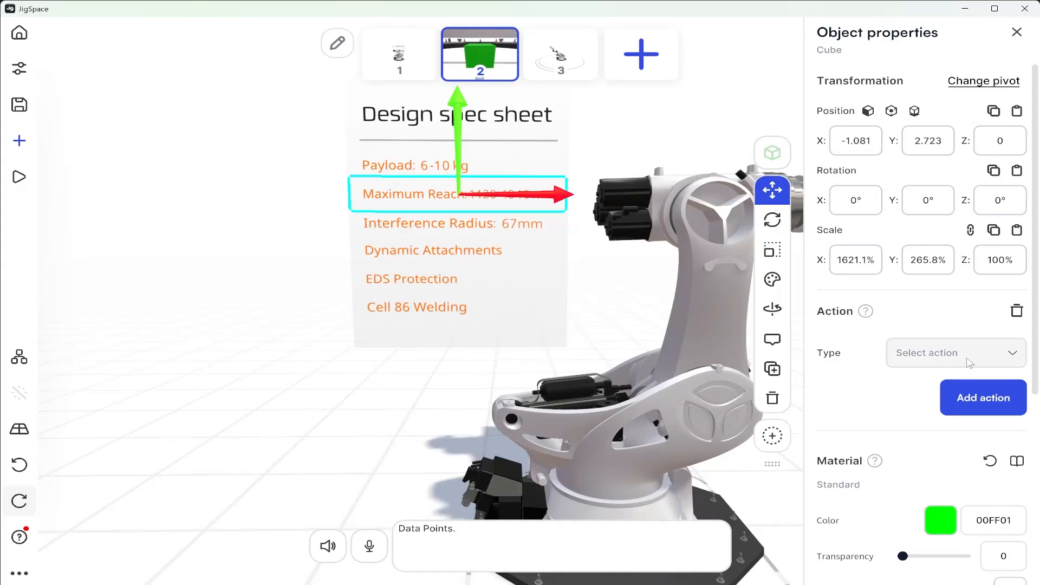
{"action": "left_click", "coordinate": [944, 362]}
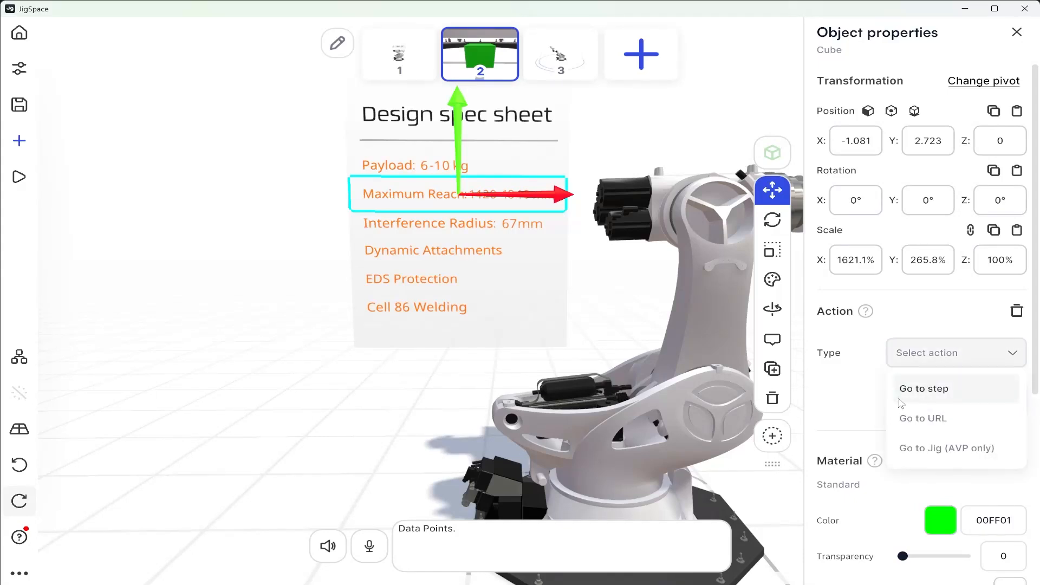
{"action": "left_click", "coordinate": [940, 397]}
{"action": "left_click", "coordinate": [992, 396]}
{"action": "type", "text": "3"}
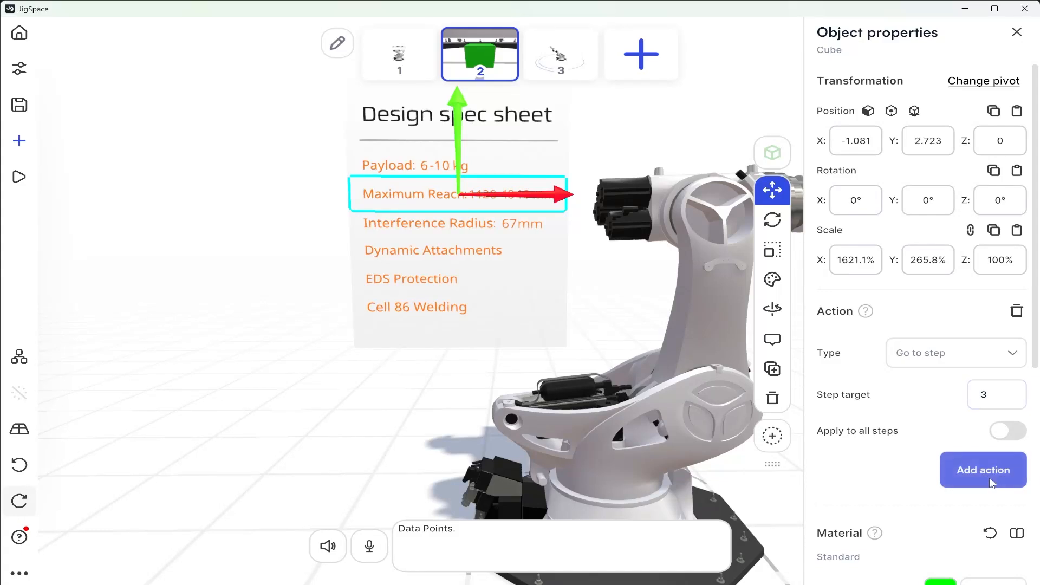
{"action": "left_click", "coordinate": [992, 482]}
{"action": "left_click", "coordinate": [234, 246]}
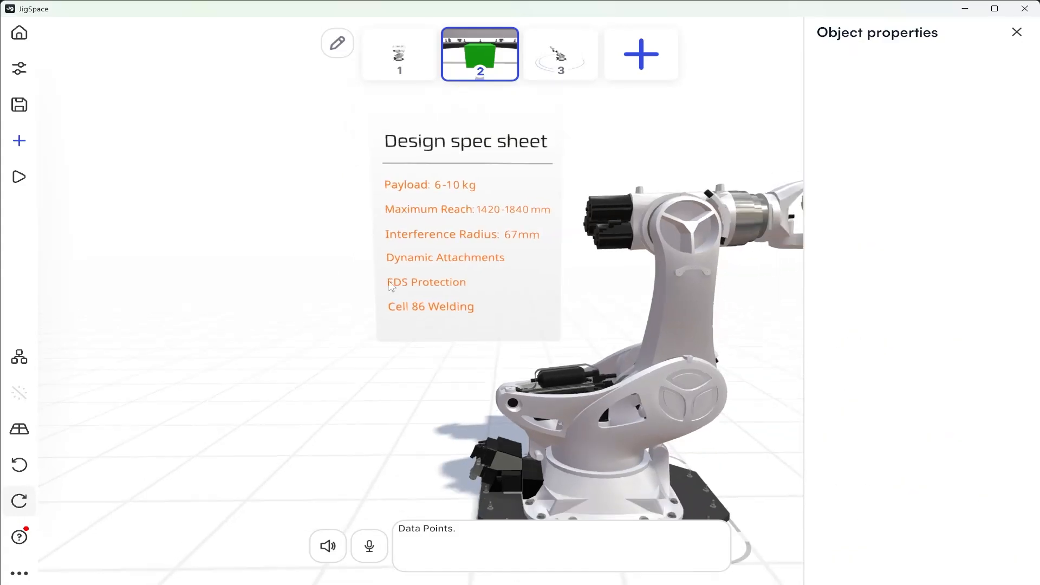
{"action": "left_click", "coordinate": [1017, 34]}
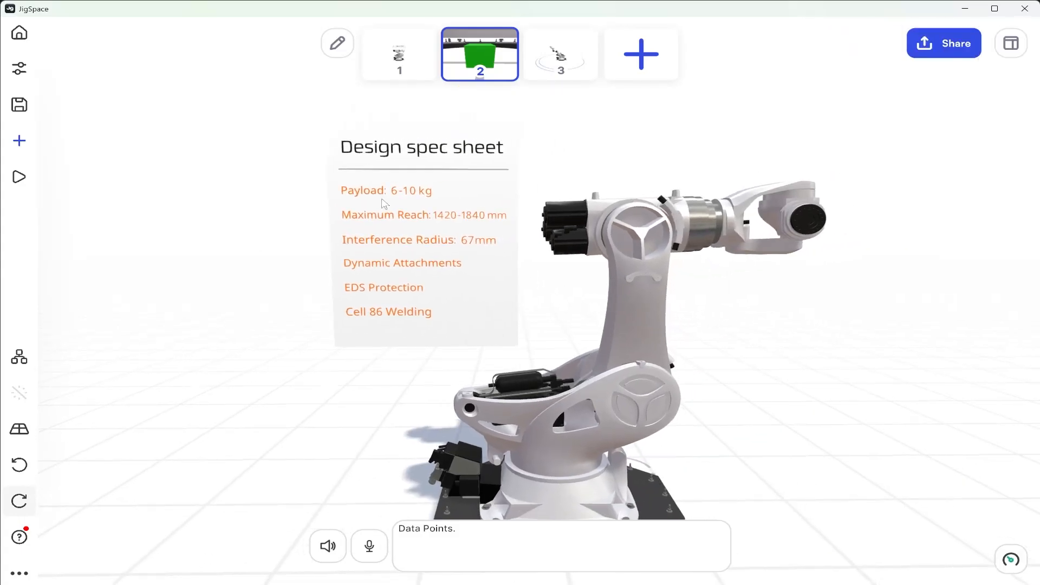
Test the hidden cube's action from the Maximum Reach line, and return to step 2
{"action": "left_click", "coordinate": [363, 224]}
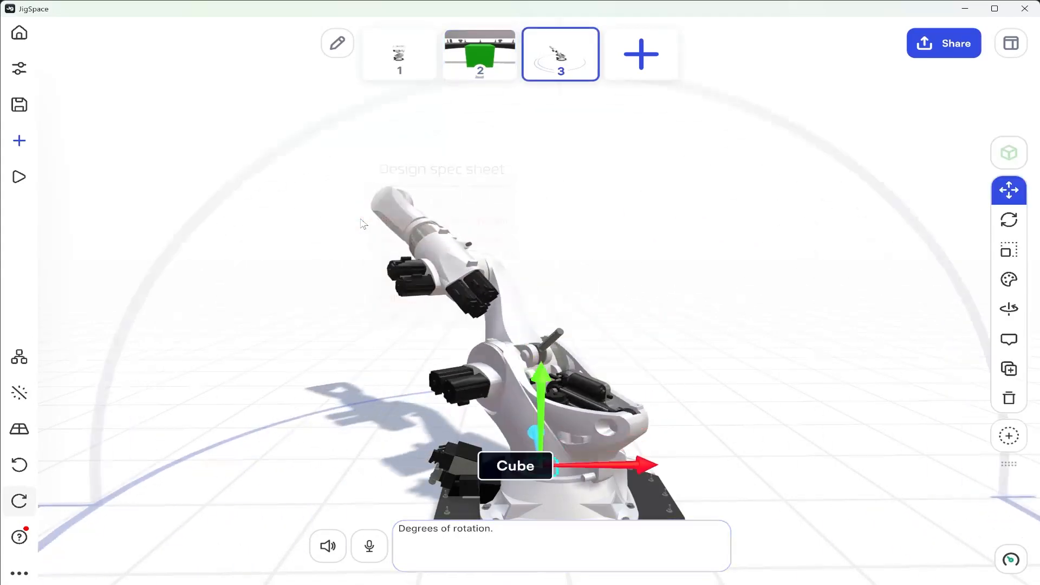
{"action": "scroll", "coordinate": [541, 331], "scroll_direction": "down", "scroll_amount": 2}
{"action": "right_click_drag", "start_coordinate": [549, 366], "coordinate": [551, 415]}
{"action": "left_click", "coordinate": [484, 57]}
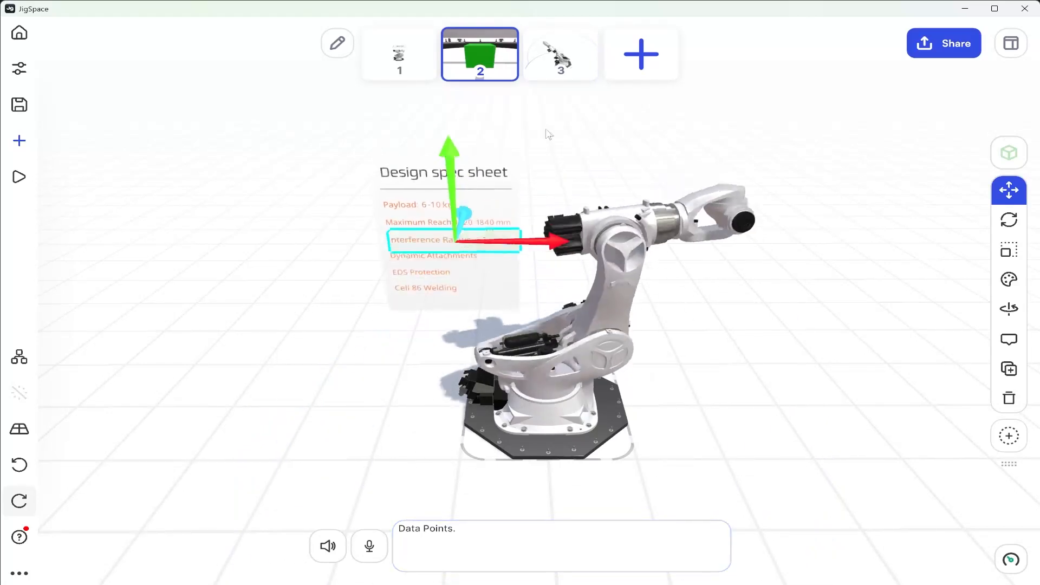
Replicate the hidden cube's position, scale and color attributes from step 2 to all steps
{"action": "right_click_drag", "start_coordinate": [558, 422], "coordinate": [546, 334]}
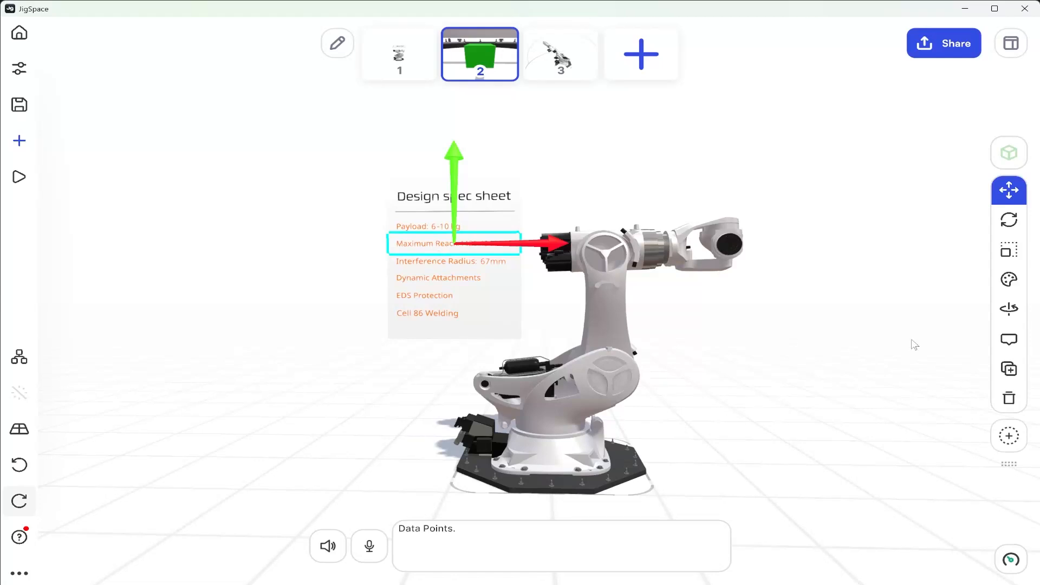
{"action": "left_click", "coordinate": [1008, 282]}
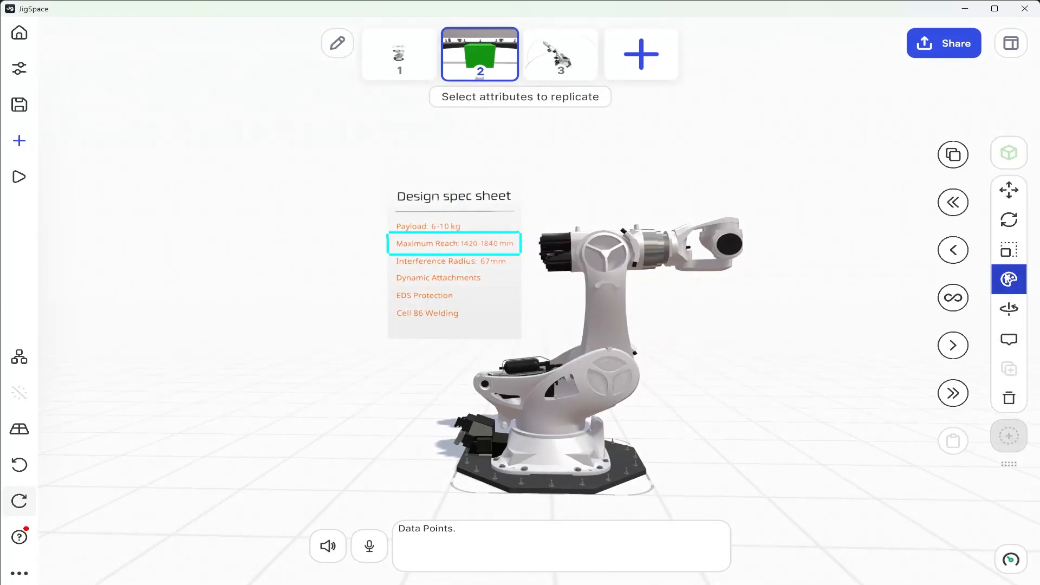
{"action": "left_click", "coordinate": [1009, 241]}
{"action": "left_click", "coordinate": [1009, 189]}
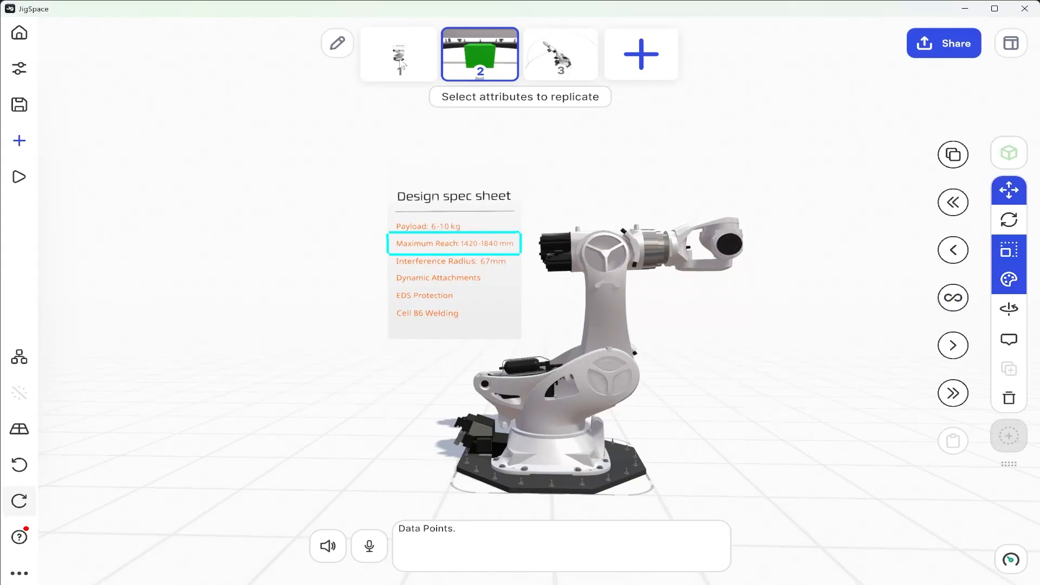
{"action": "left_click", "coordinate": [956, 300]}
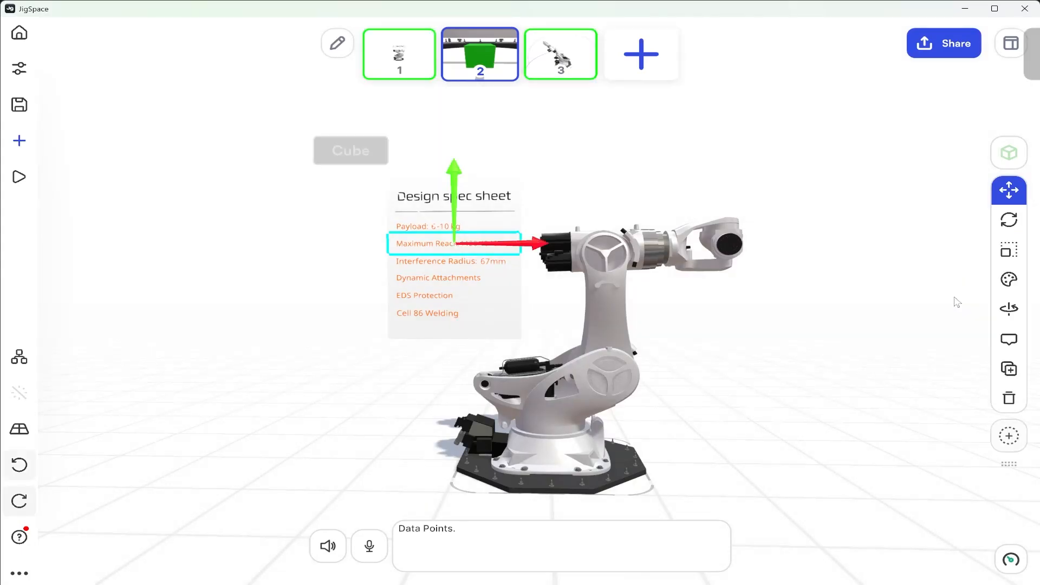
Check the hidden cube's placement in step 1, deselect it, and view step 3
{"action": "left_click", "coordinate": [399, 61]}
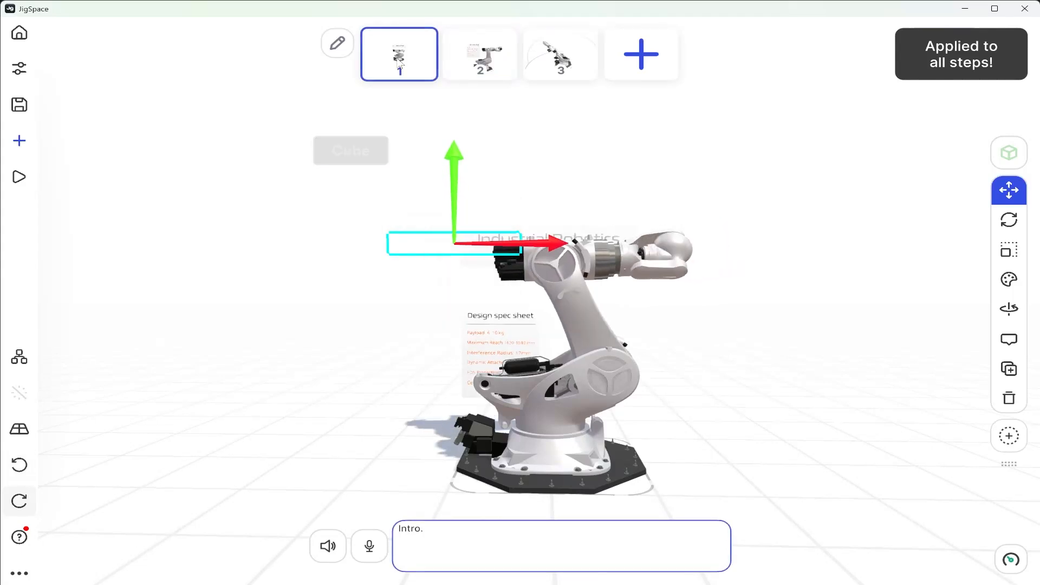
{"action": "left_click_drag", "start_coordinate": [408, 273], "coordinate": [470, 319]}
{"action": "left_click", "coordinate": [1009, 250]}
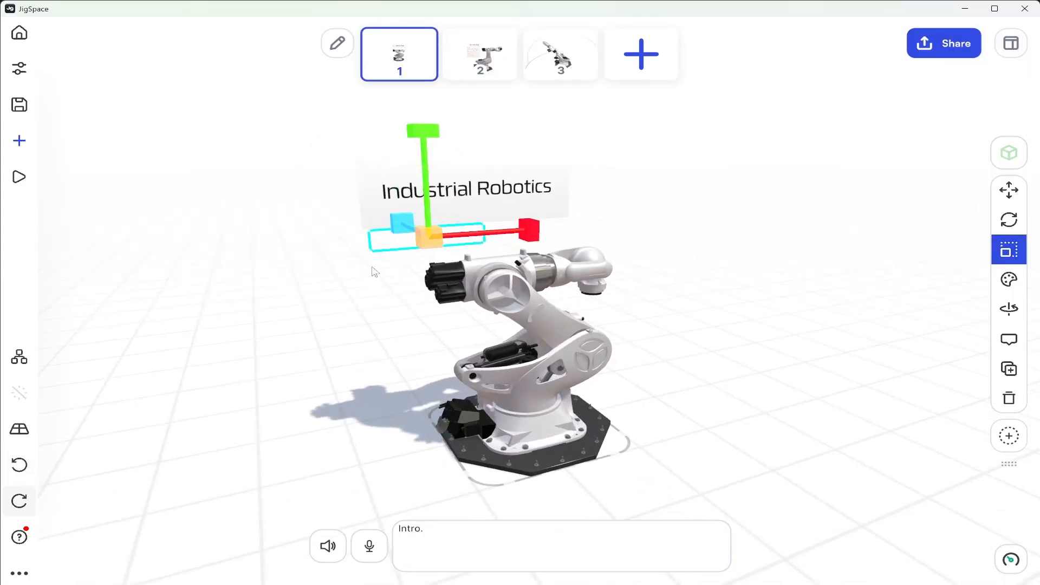
{"action": "left_click", "coordinate": [708, 277]}
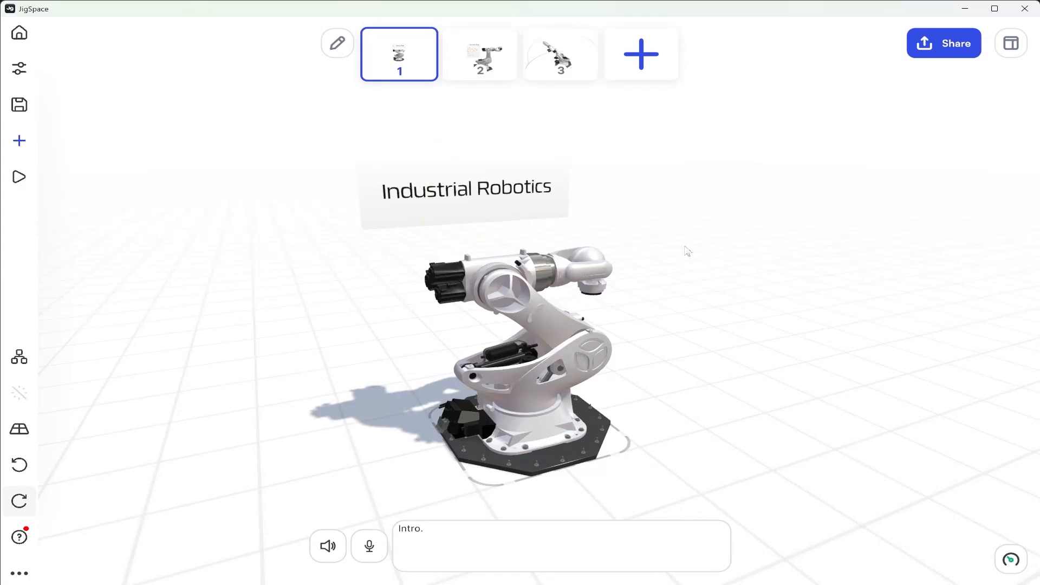
{"action": "left_click", "coordinate": [561, 59]}
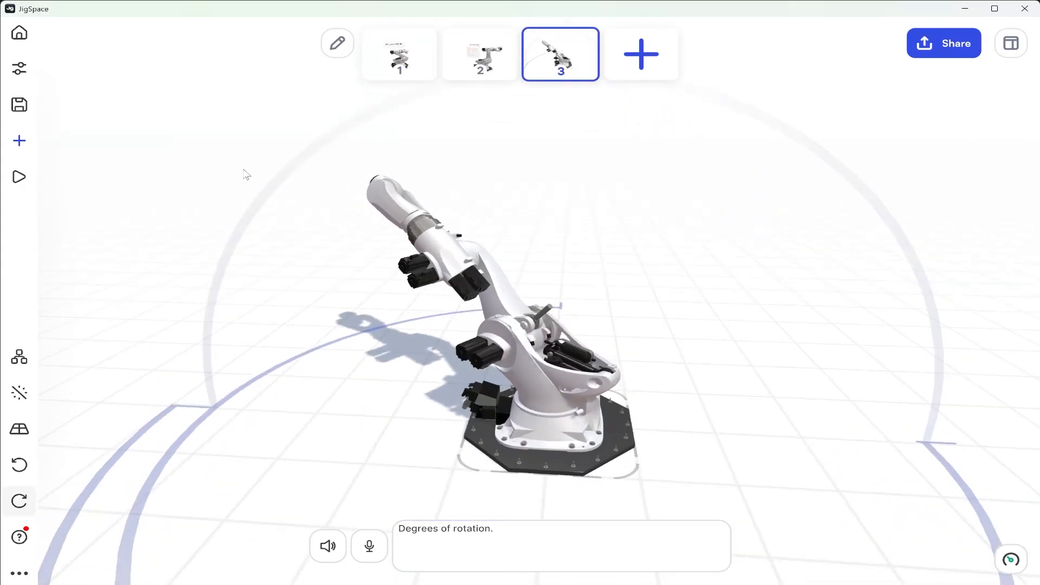
Select the Cube from the object list, switch to step 1, and copy its scale attribute there
{"action": "left_click", "coordinate": [20, 357]}
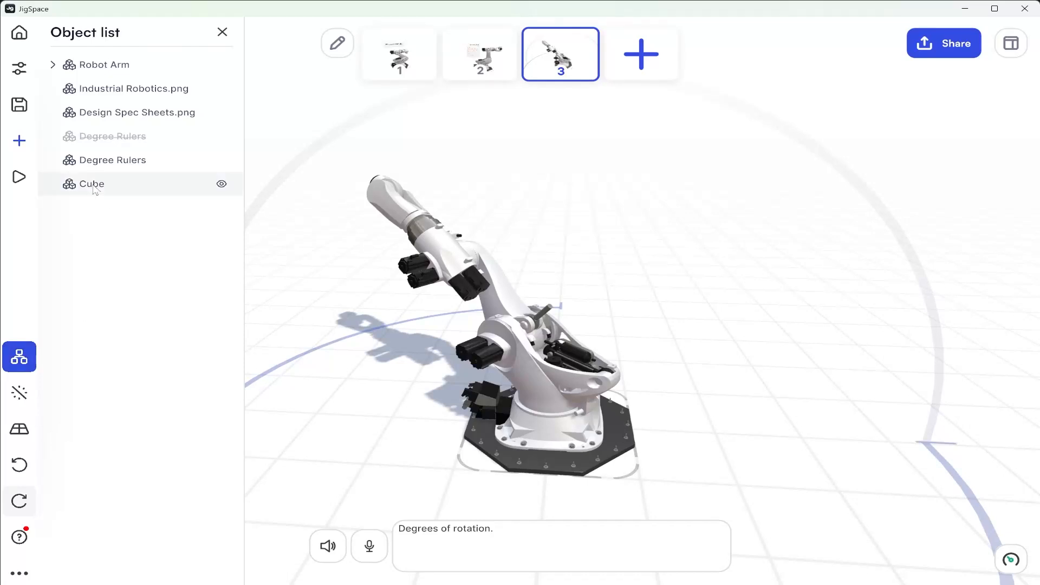
{"action": "left_click", "coordinate": [77, 187]}
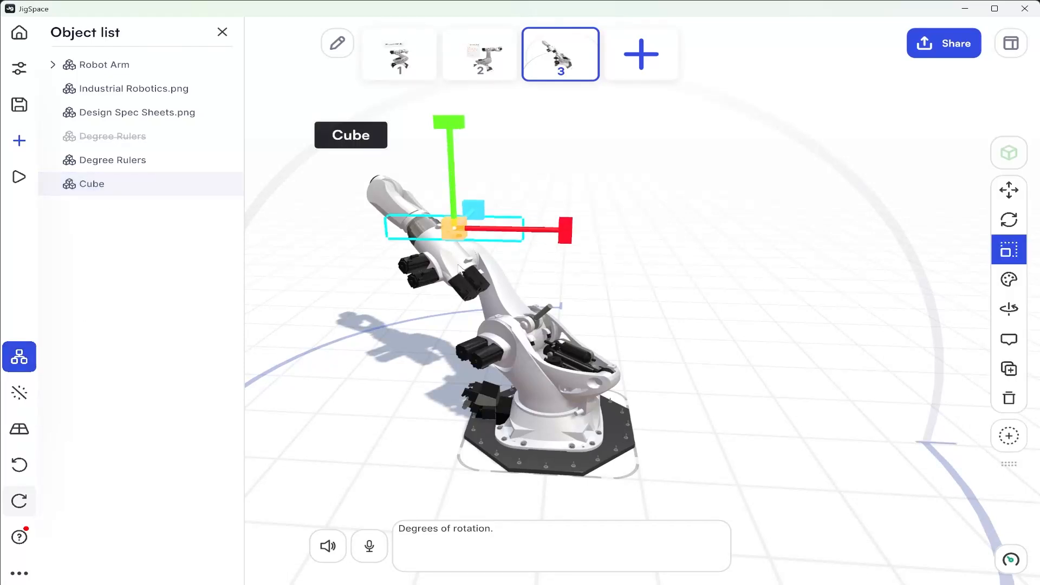
{"action": "left_click", "coordinate": [399, 54]}
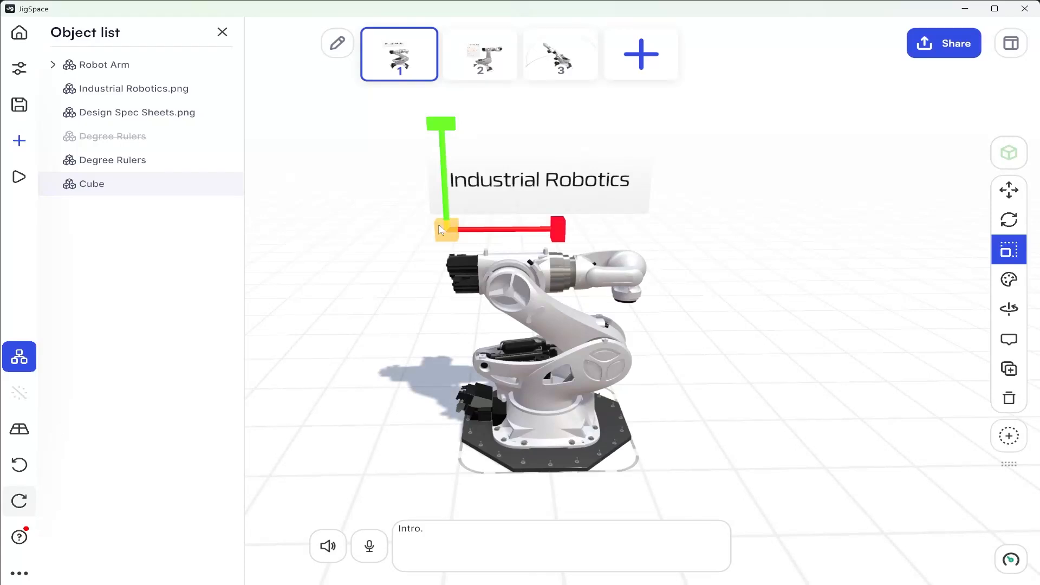
{"action": "left_click", "coordinate": [1015, 253]}
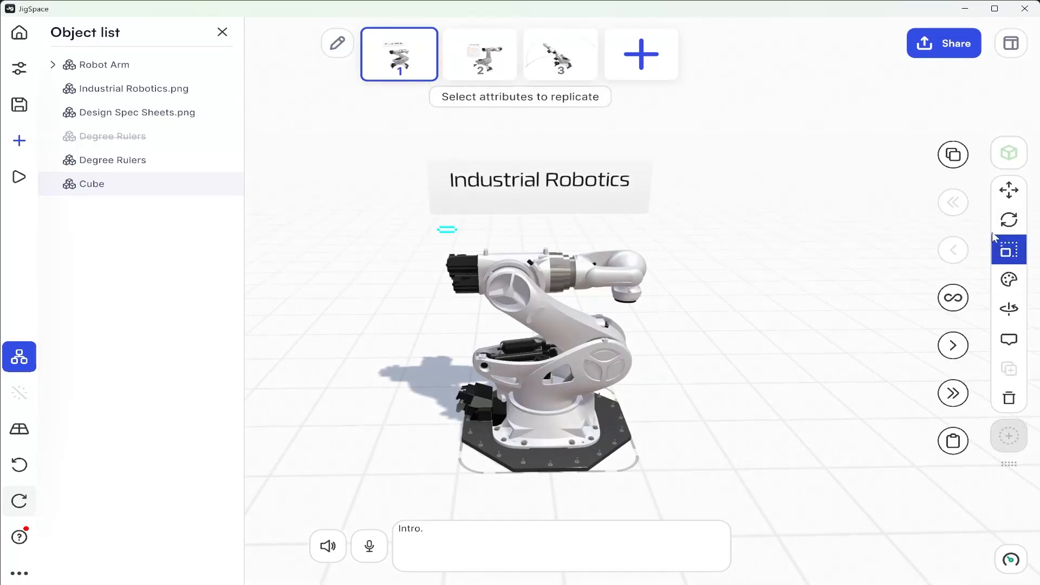
{"action": "left_click", "coordinate": [953, 155]}
Paste the copied scale onto the Cube in step 3, close the object list, and deselect the cube
{"action": "left_click", "coordinate": [561, 54]}
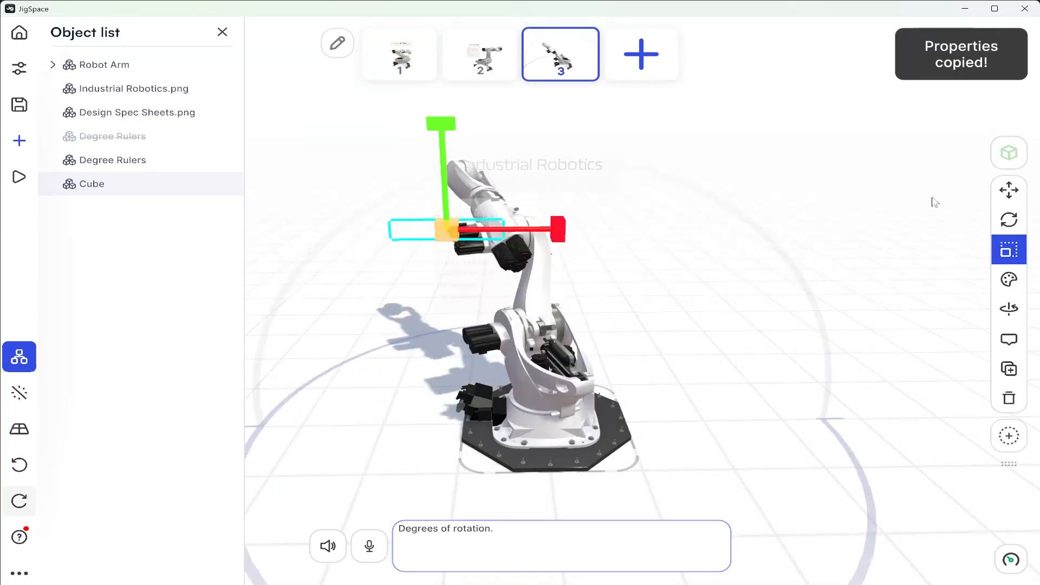
{"action": "left_click", "coordinate": [1014, 254]}
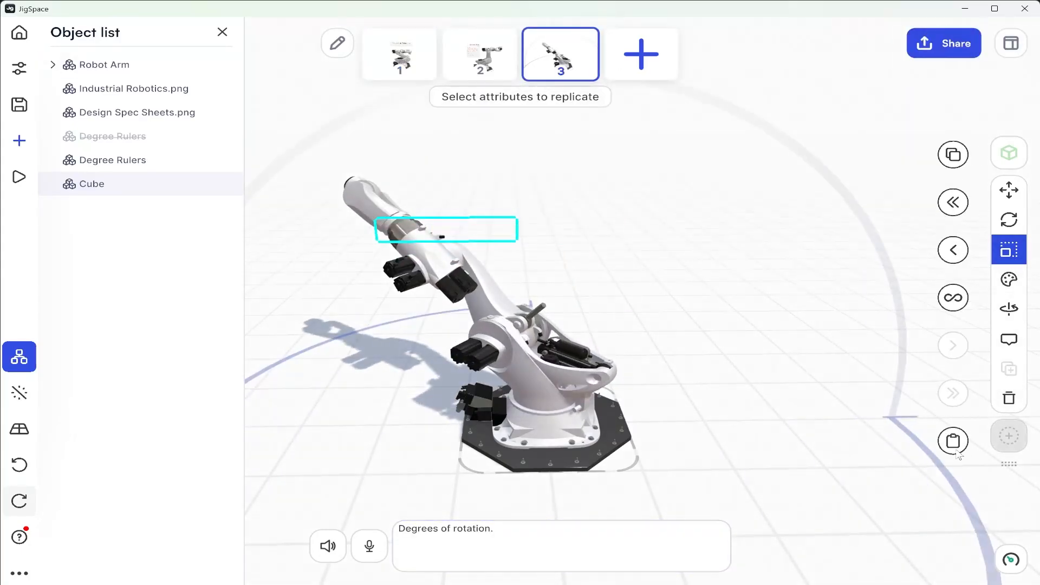
{"action": "left_click", "coordinate": [953, 155]}
{"action": "left_click", "coordinate": [222, 32]}
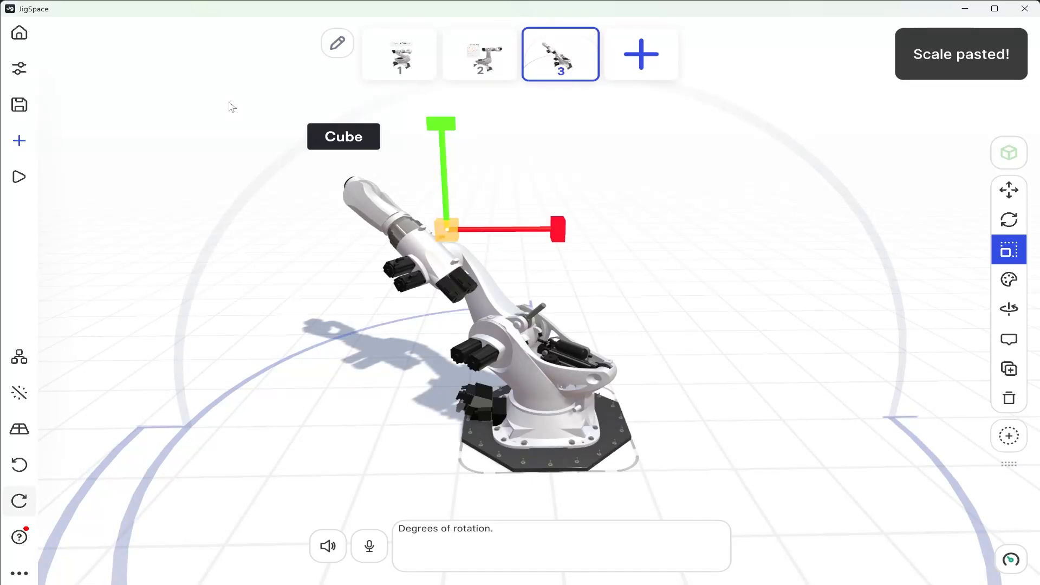
{"action": "left_click", "coordinate": [232, 107]}
Review steps 1 and 2, test the hidden hotspot on the Maximum Reach line, and return to step 2 with nothing selected
{"action": "scroll", "coordinate": [382, 305], "scroll_direction": "down", "scroll_amount": 2}
{"action": "left_click", "coordinate": [411, 44]}
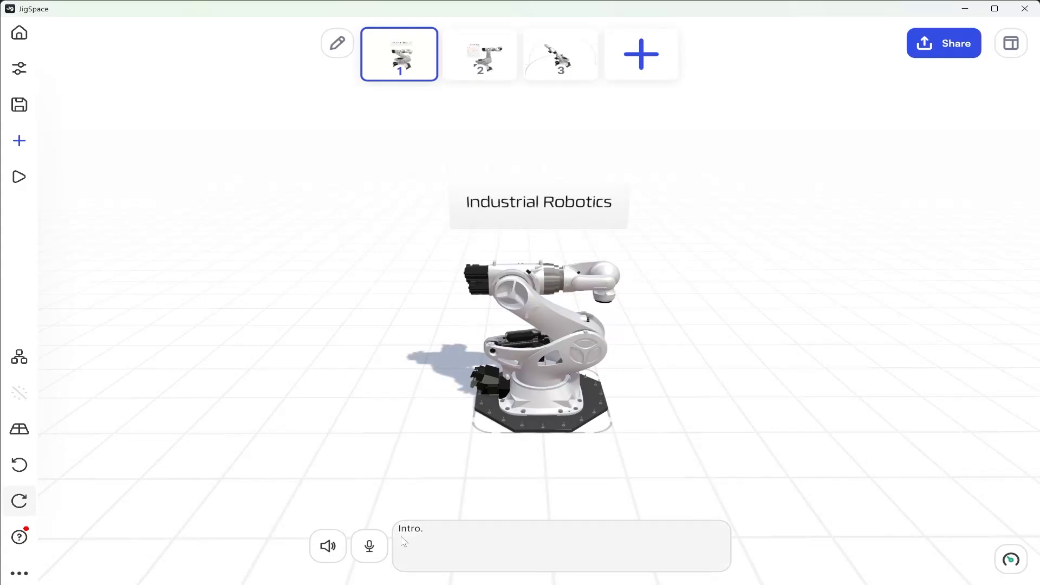
{"action": "left_click", "coordinate": [470, 59]}
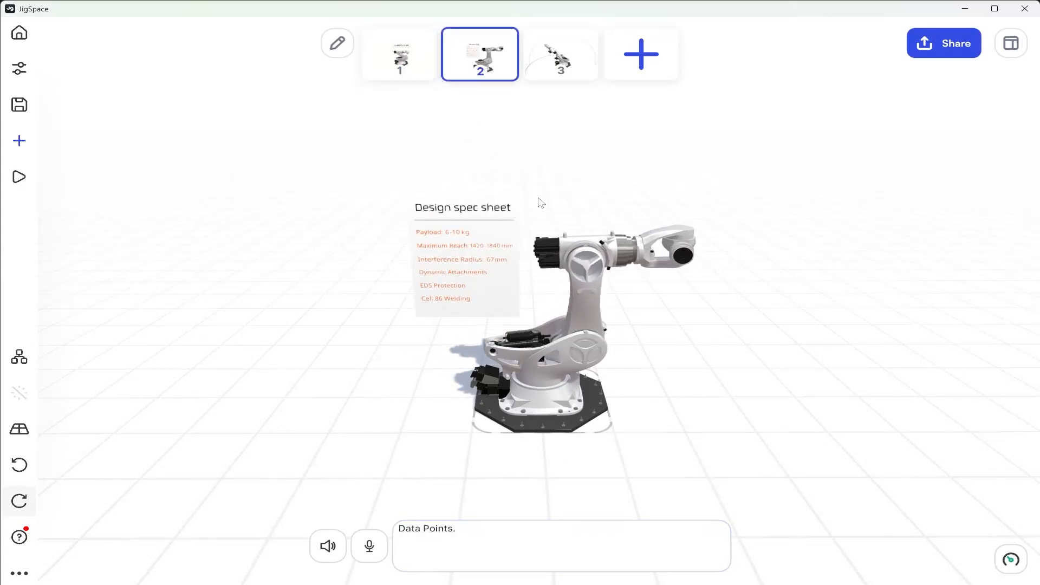
{"action": "left_click_drag", "start_coordinate": [498, 333], "coordinate": [501, 315]}
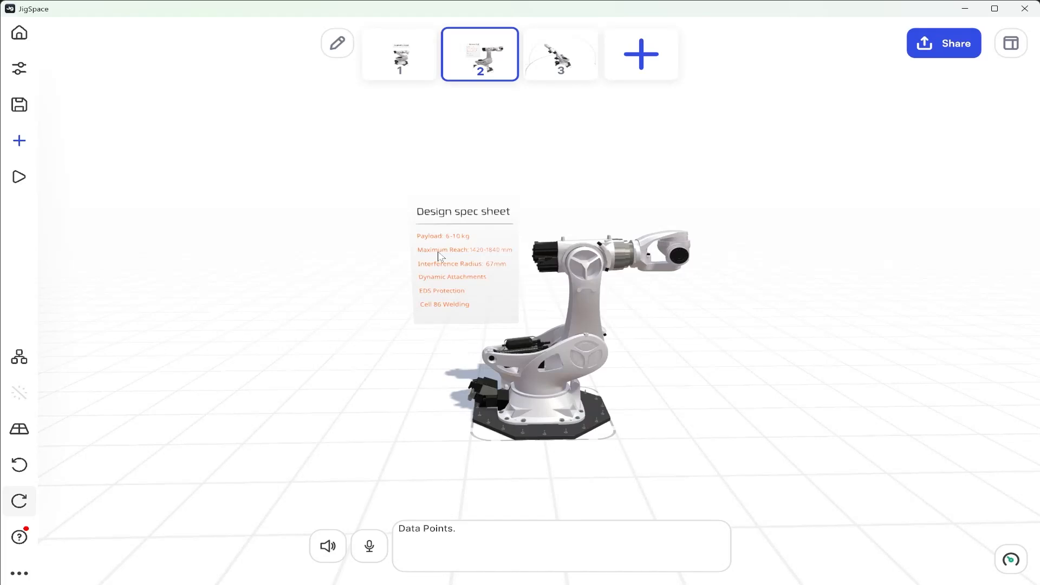
{"action": "key", "text": "Right"}
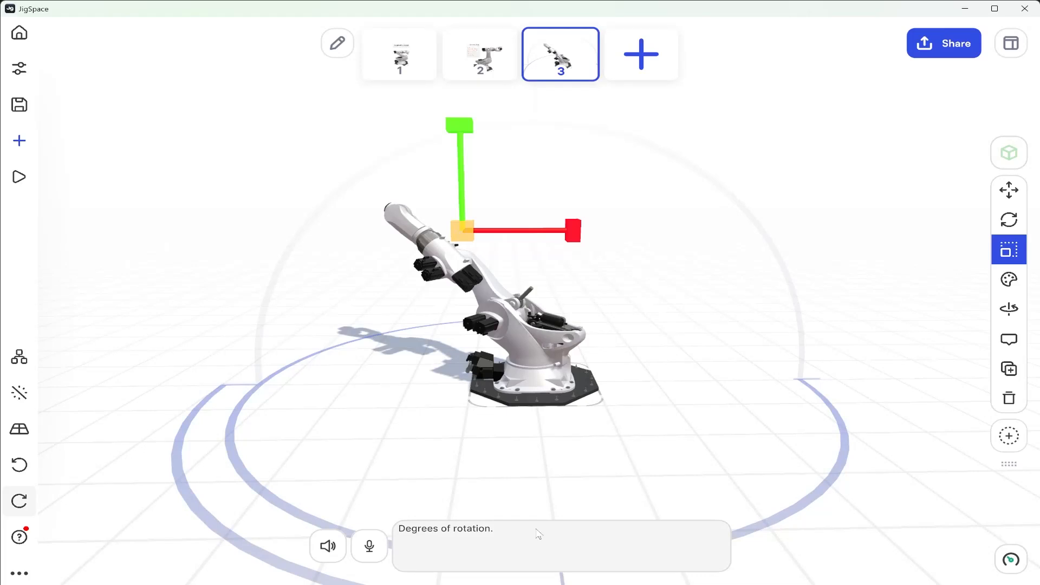
{"action": "left_click", "coordinate": [471, 58]}
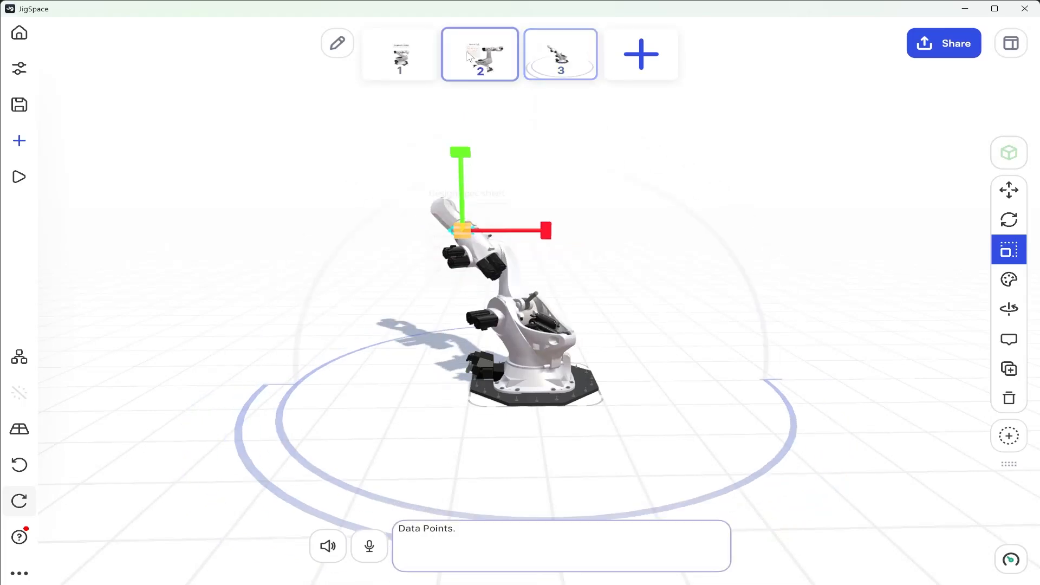
{"action": "left_click", "coordinate": [307, 197]}
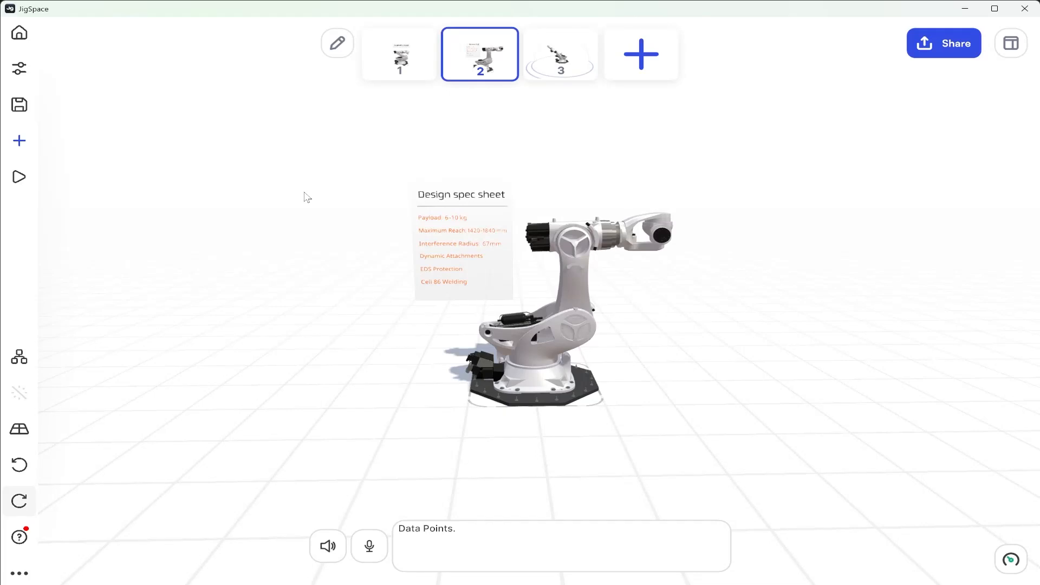
Save the Jig and rename it "Industrial Robot Arm - Sales and Marketing" in its information
{"action": "left_click", "coordinate": [30, 104]}
{"action": "left_click", "coordinate": [27, 68]}
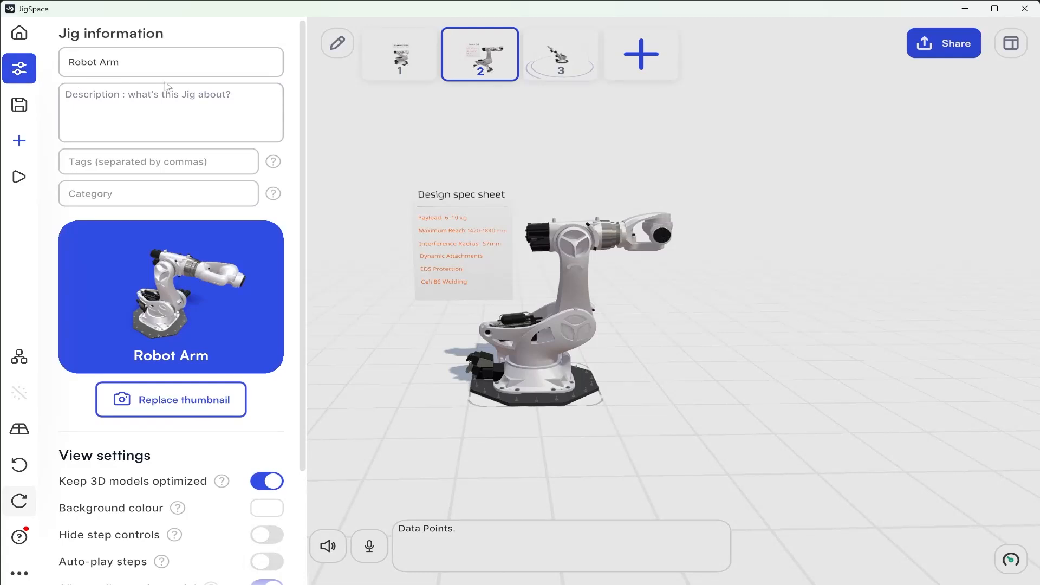
{"action": "left_click", "coordinate": [70, 62]}
{"action": "type", "text": "Industrial"}
{"action": "left_click", "coordinate": [213, 65]}
{"action": "type", "text": "- Sales and Marketing"}
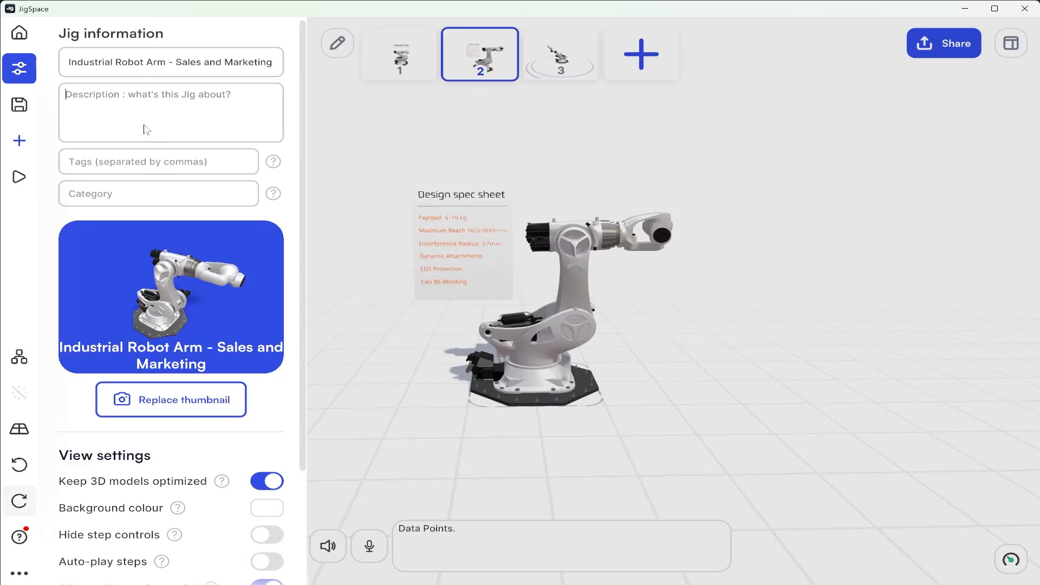
Start a replacement thumbnail from step 1 and frame the robot arm and its Industrial Robotics sign above the title
{"action": "left_click", "coordinate": [170, 410]}
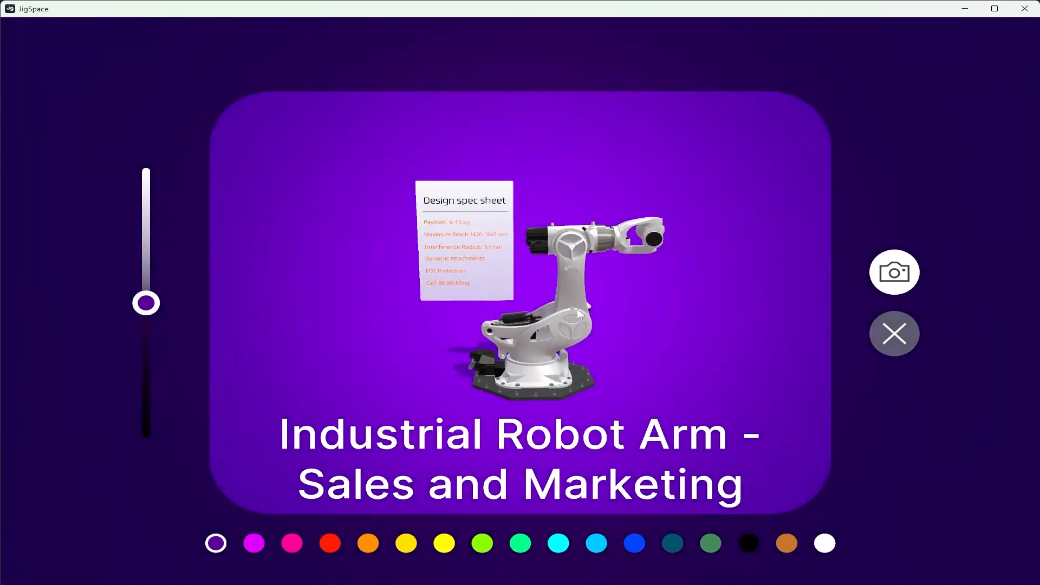
{"action": "left_click", "coordinate": [912, 346]}
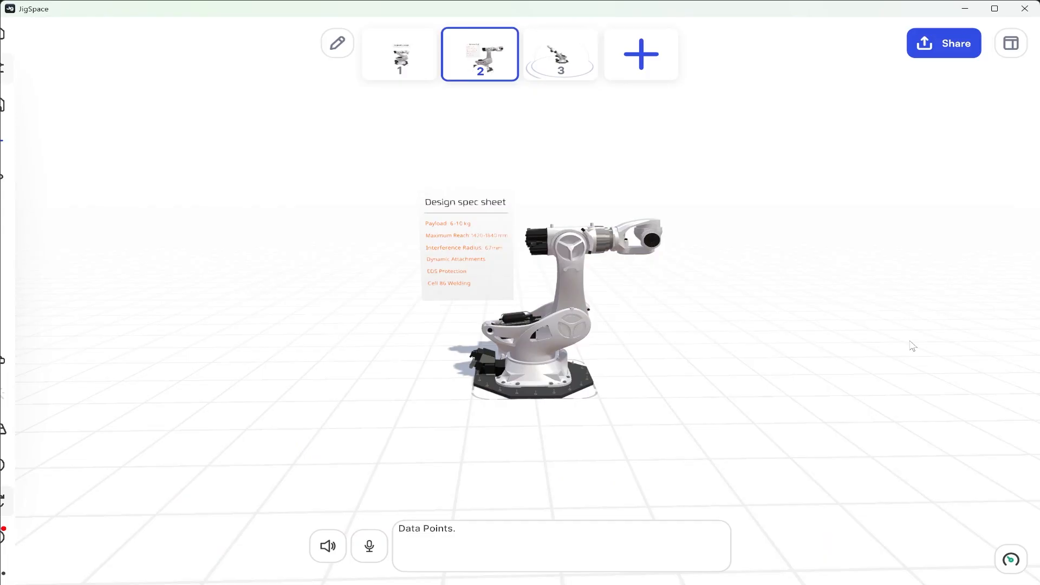
{"action": "left_click", "coordinate": [400, 54]}
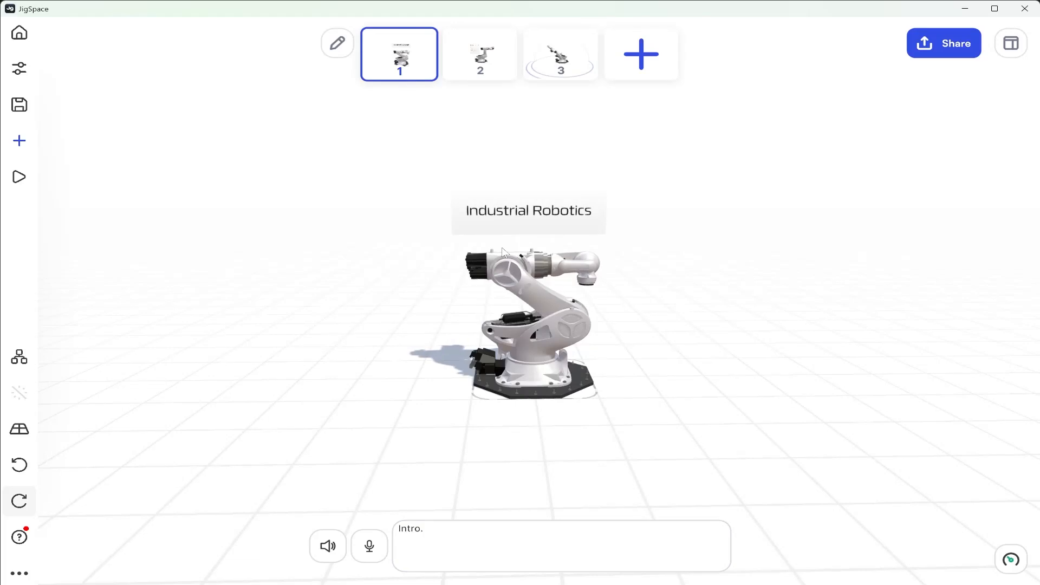
{"action": "left_click", "coordinate": [20, 70]}
{"action": "left_click", "coordinate": [173, 400]}
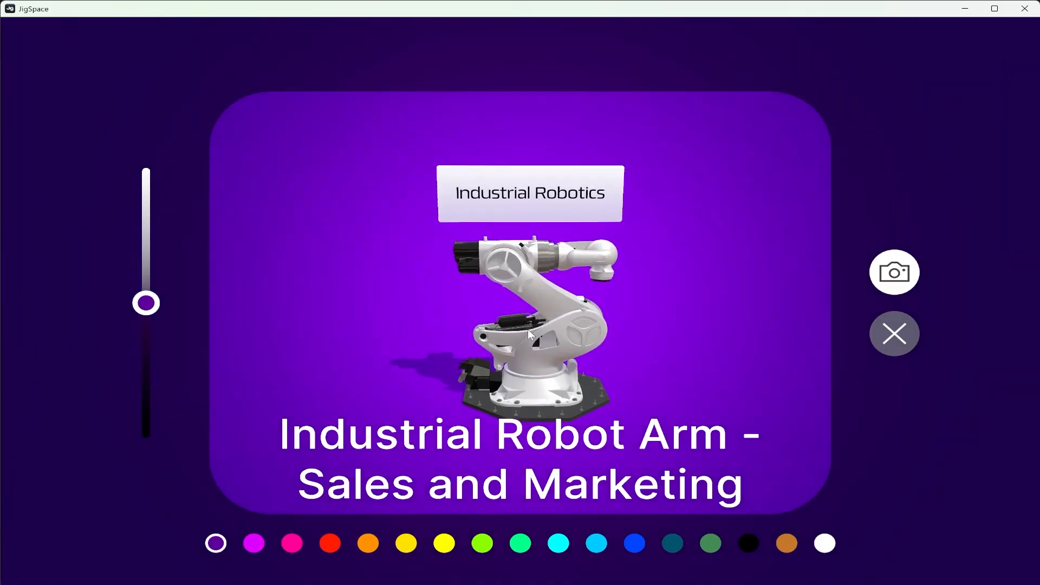
{"action": "scroll", "coordinate": [528, 330], "scroll_direction": "up", "scroll_amount": 1}
{"action": "right_click_drag", "start_coordinate": [529, 330], "coordinate": [530, 309]}
{"action": "left_click_drag", "start_coordinate": [530, 309], "coordinate": [537, 304]}
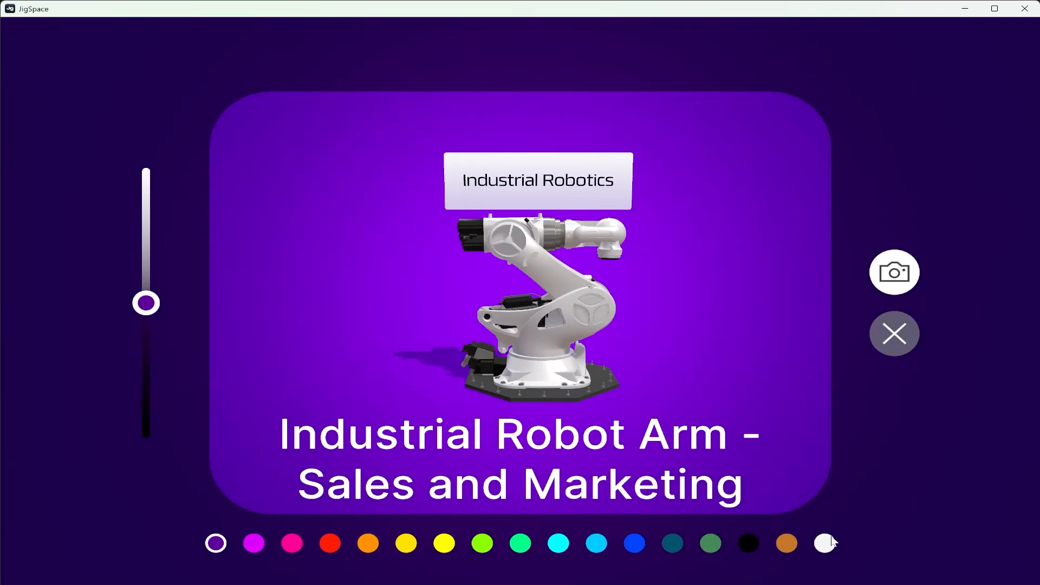
Try a white thumbnail background, switch it to blue, capture the thumbnail, and check it in the Jig information
{"action": "left_click", "coordinate": [825, 543]}
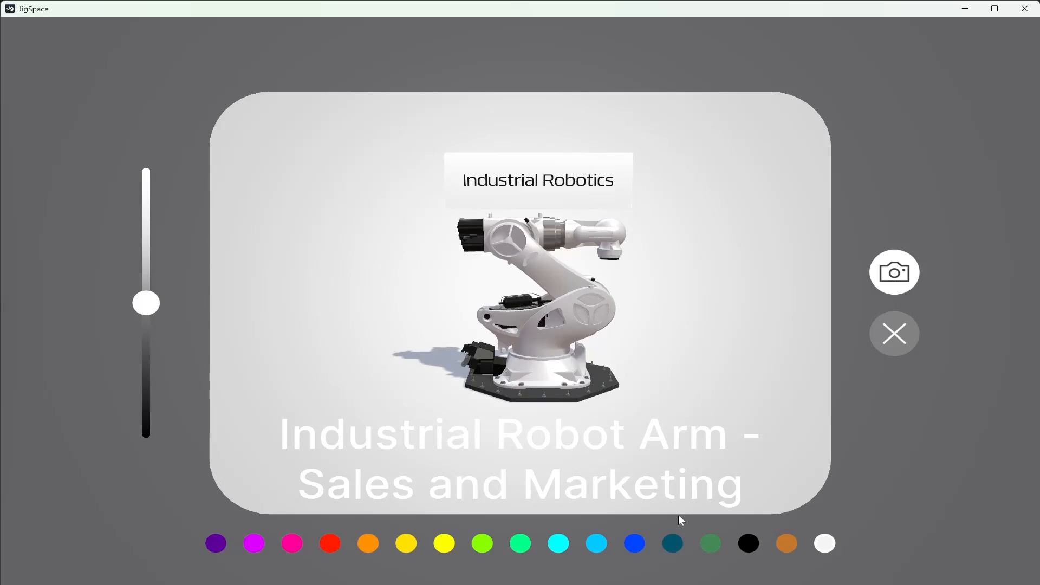
{"action": "left_click", "coordinate": [634, 544]}
{"action": "left_click_drag", "start_coordinate": [630, 350], "coordinate": [617, 345]}
{"action": "left_click", "coordinate": [895, 273]}
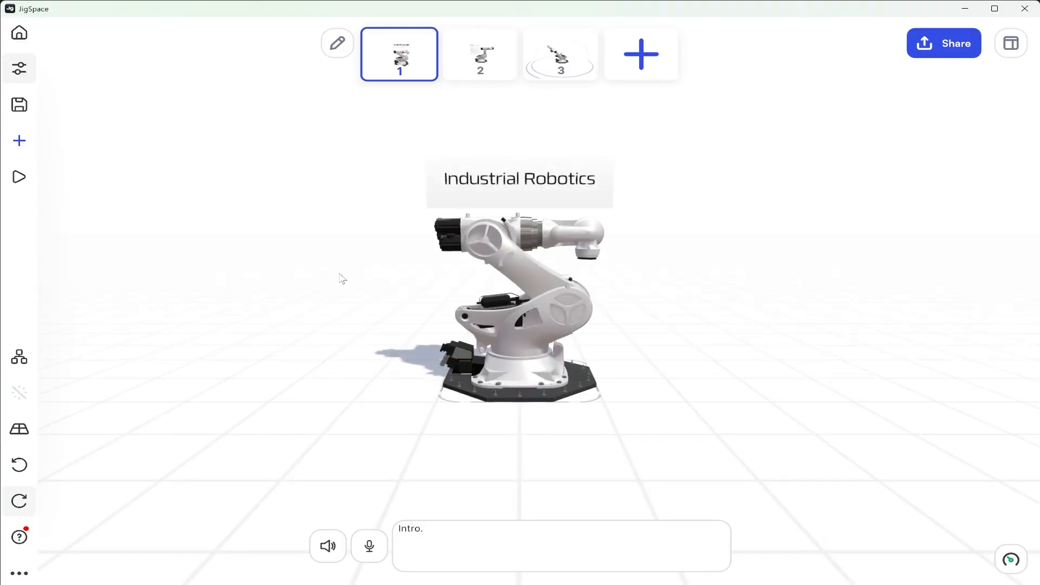
{"action": "left_click", "coordinate": [20, 69]}
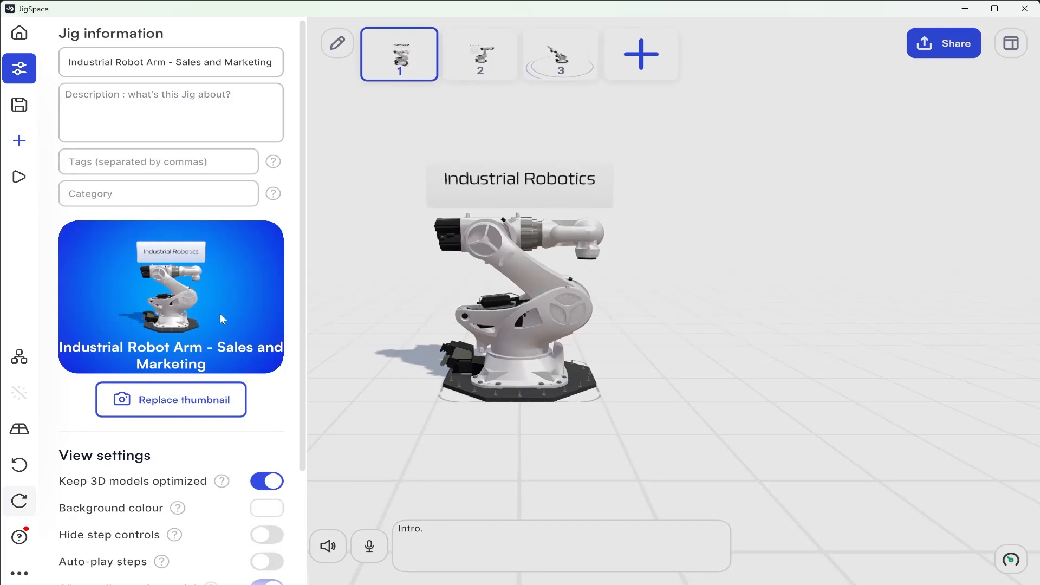
{"action": "left_click", "coordinate": [737, 295]}
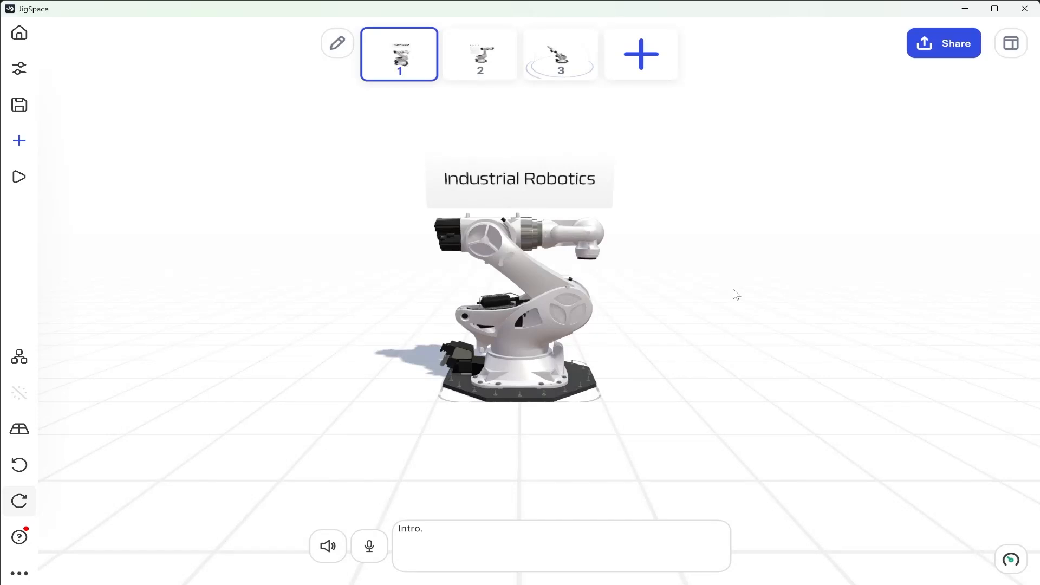
Share the Jig's link, let the whole team view the Jig, and allow re-sharing
{"action": "left_click", "coordinate": [952, 44]}
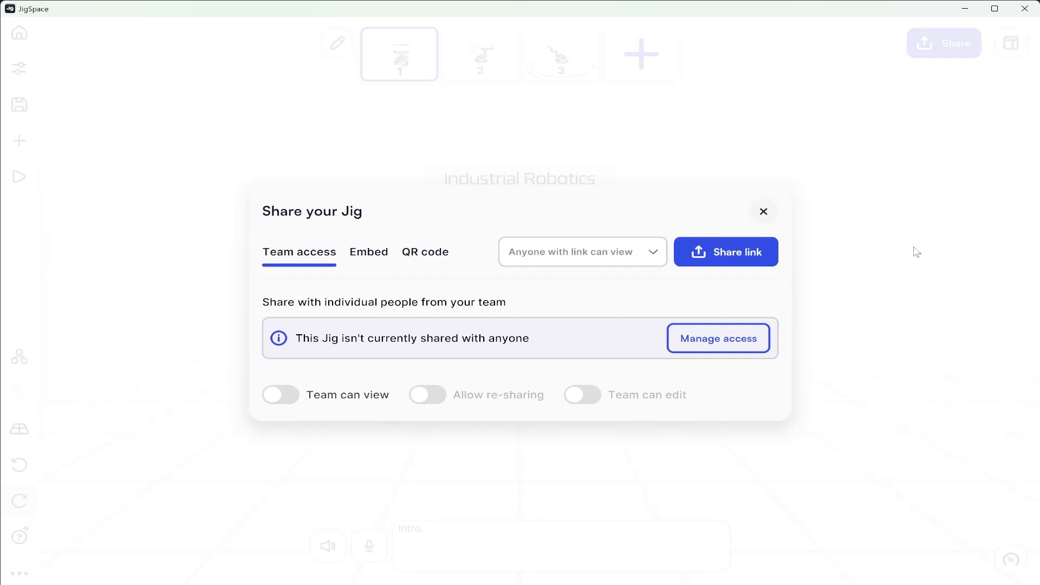
{"action": "left_click", "coordinate": [691, 257]}
{"action": "left_click", "coordinate": [271, 401]}
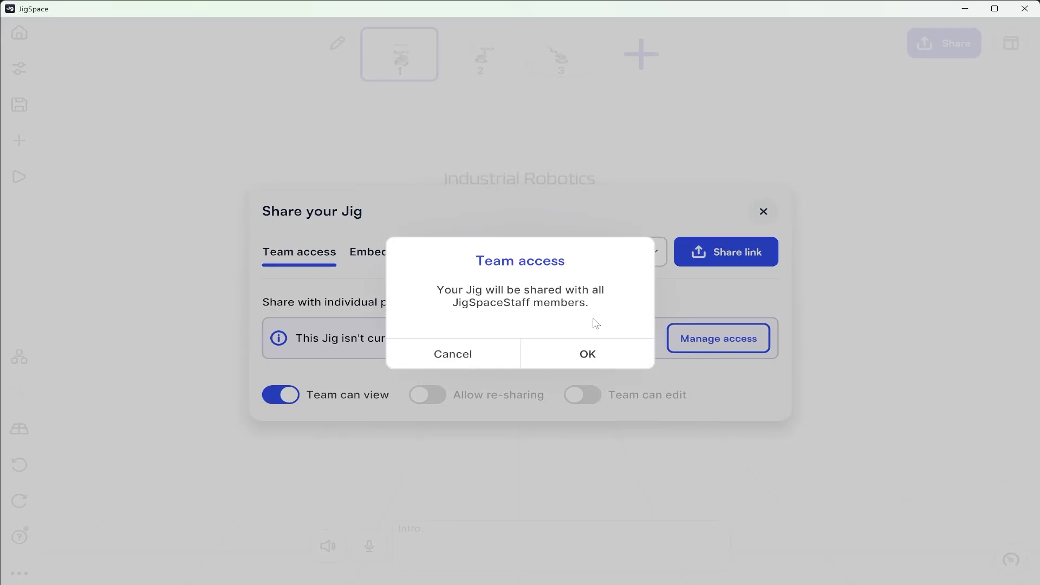
{"action": "left_click", "coordinate": [612, 347]}
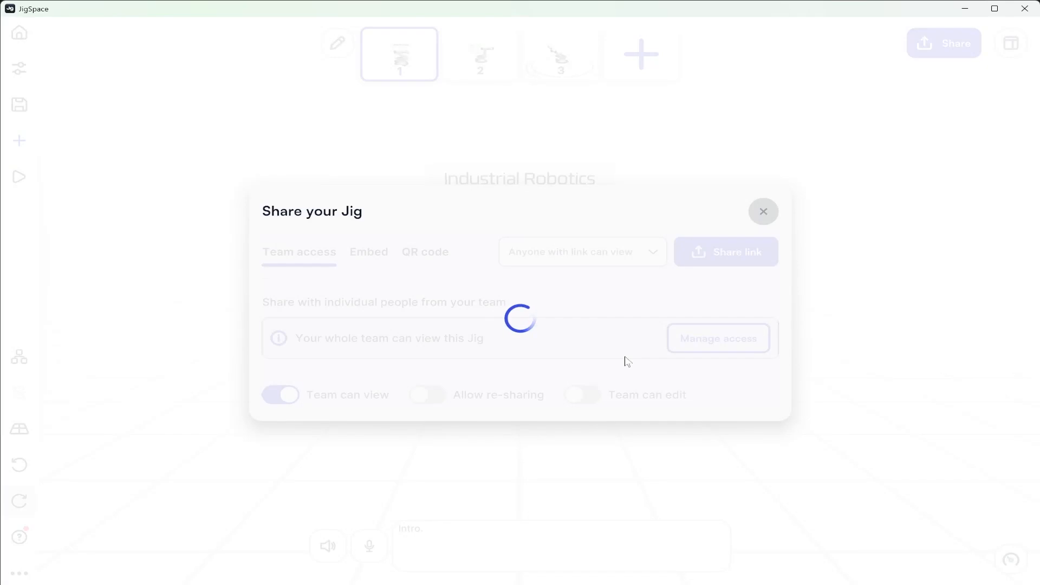
{"action": "left_click", "coordinate": [419, 397]}
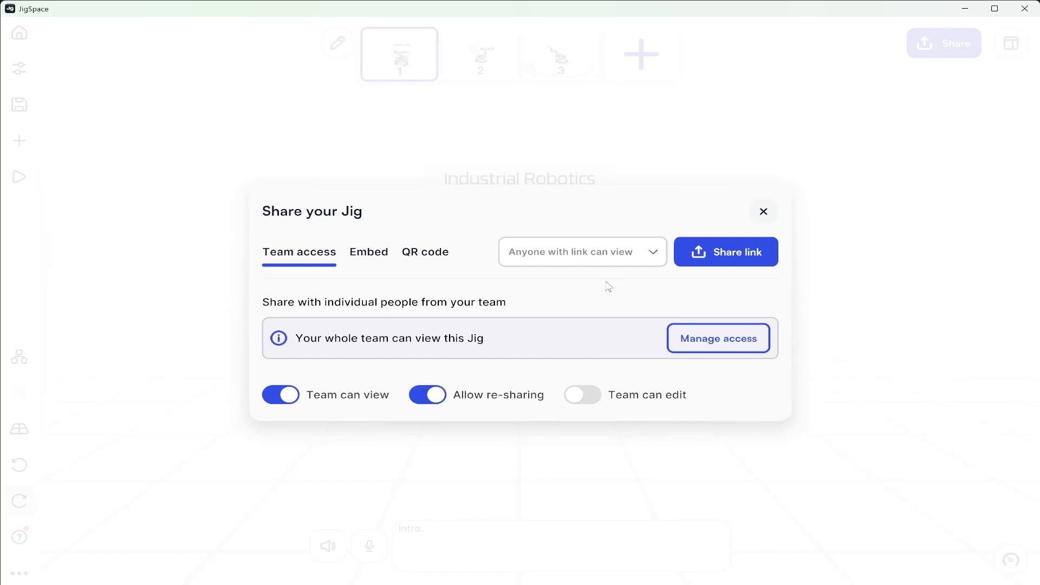
View the Jig's QR code, copy its embed code with the default options, and close the sharing settings
{"action": "left_click", "coordinate": [443, 256]}
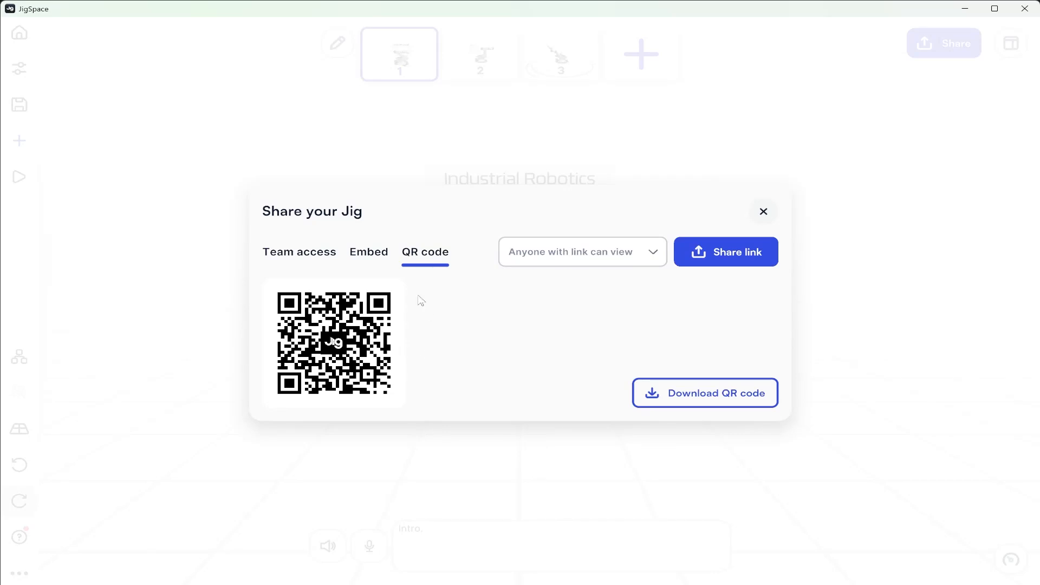
{"action": "left_click", "coordinate": [375, 261]}
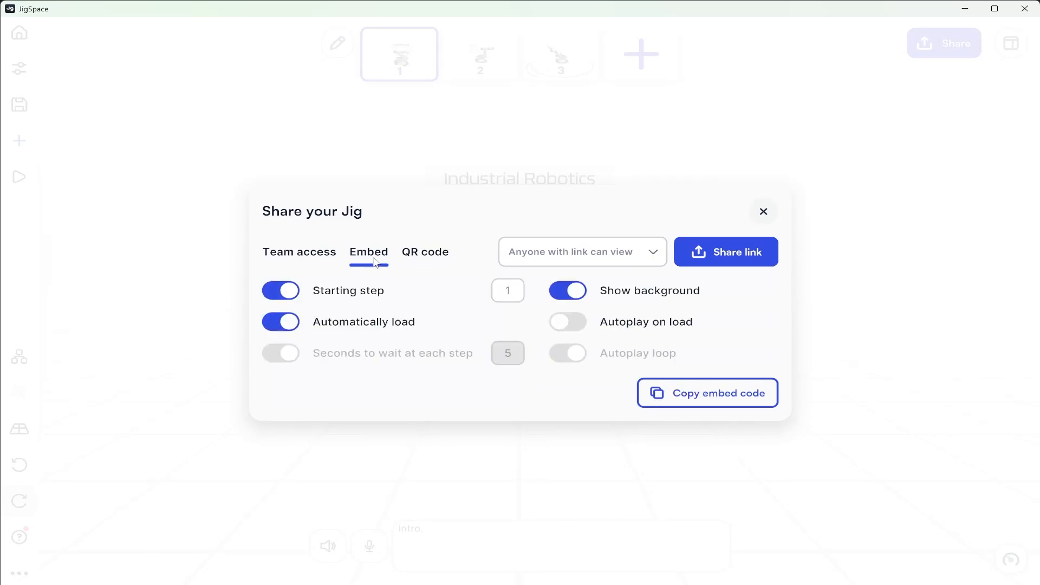
{"action": "left_click", "coordinate": [743, 397]}
{"action": "left_click", "coordinate": [764, 212]}
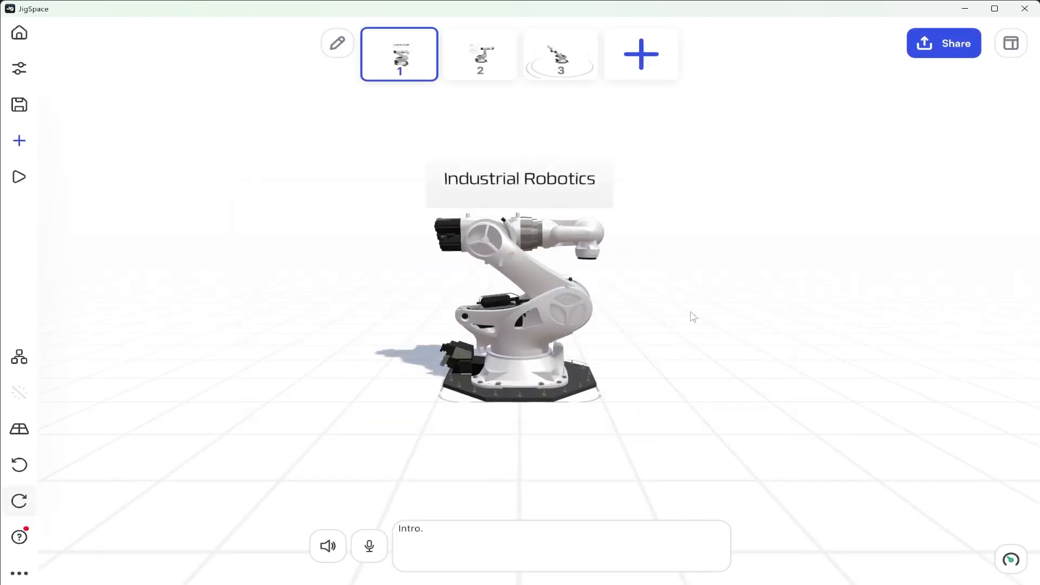